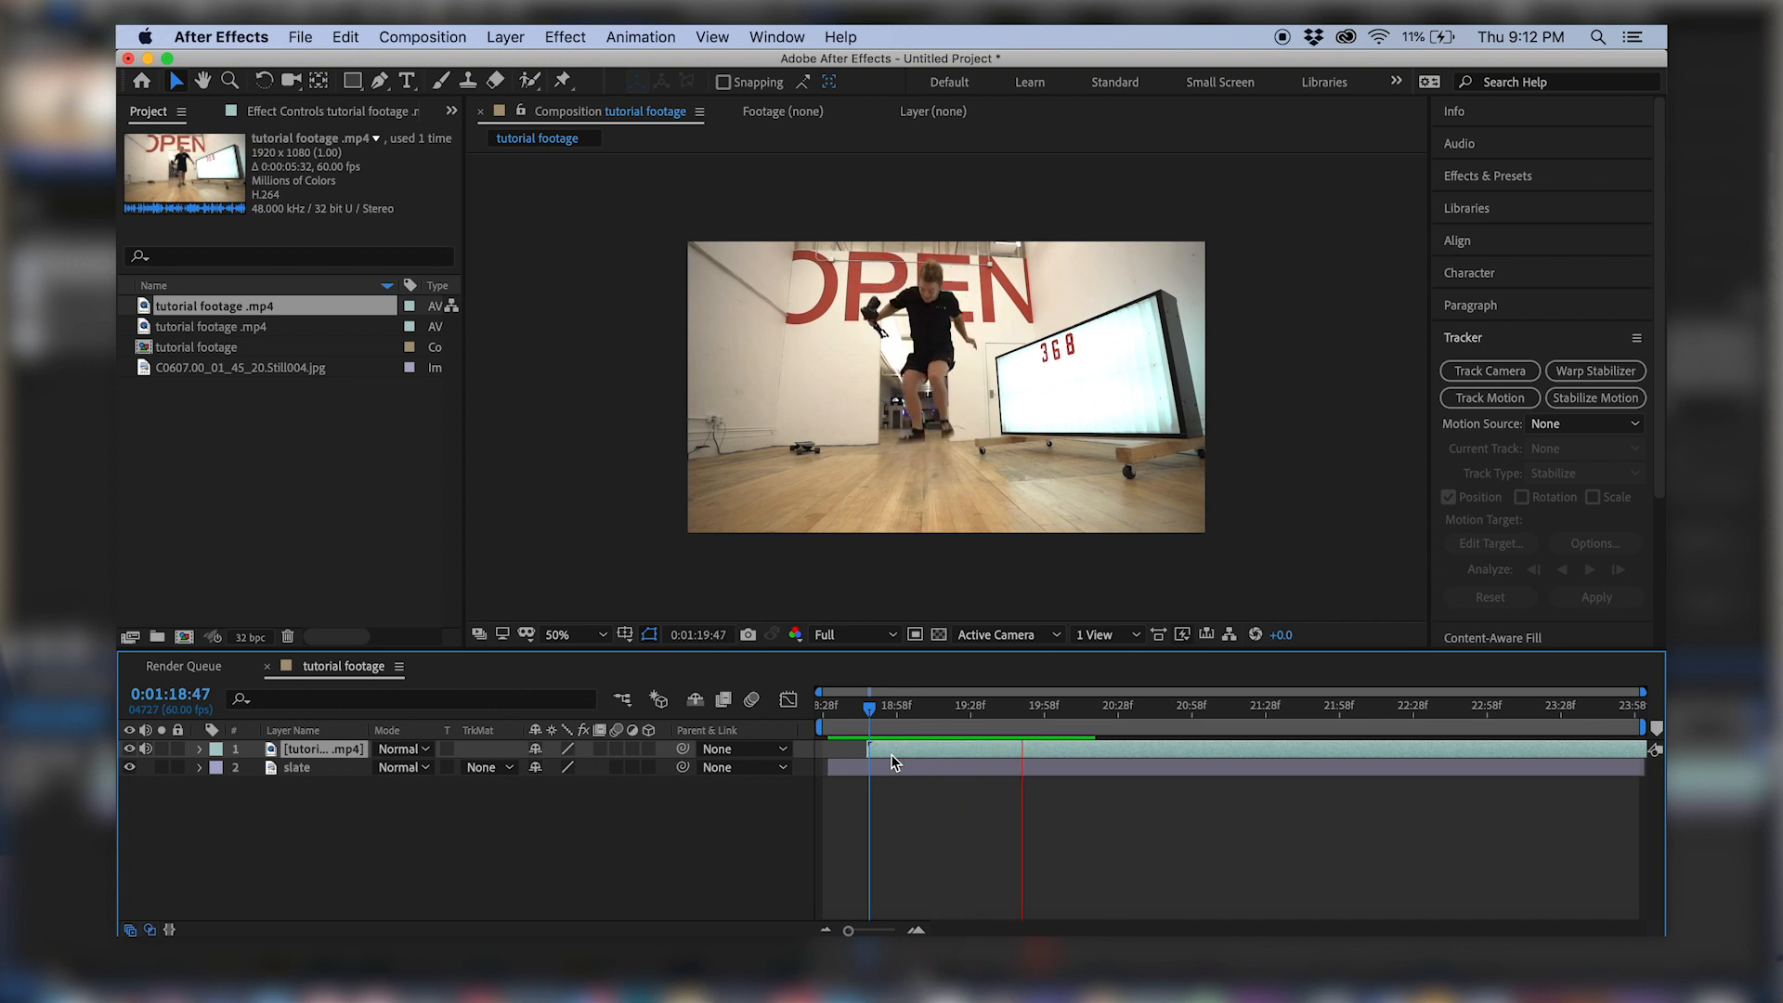
Shift the slate layer about two seconds to the right in the timeline and preview the jump footage from 0:01:18:29.
key("space")
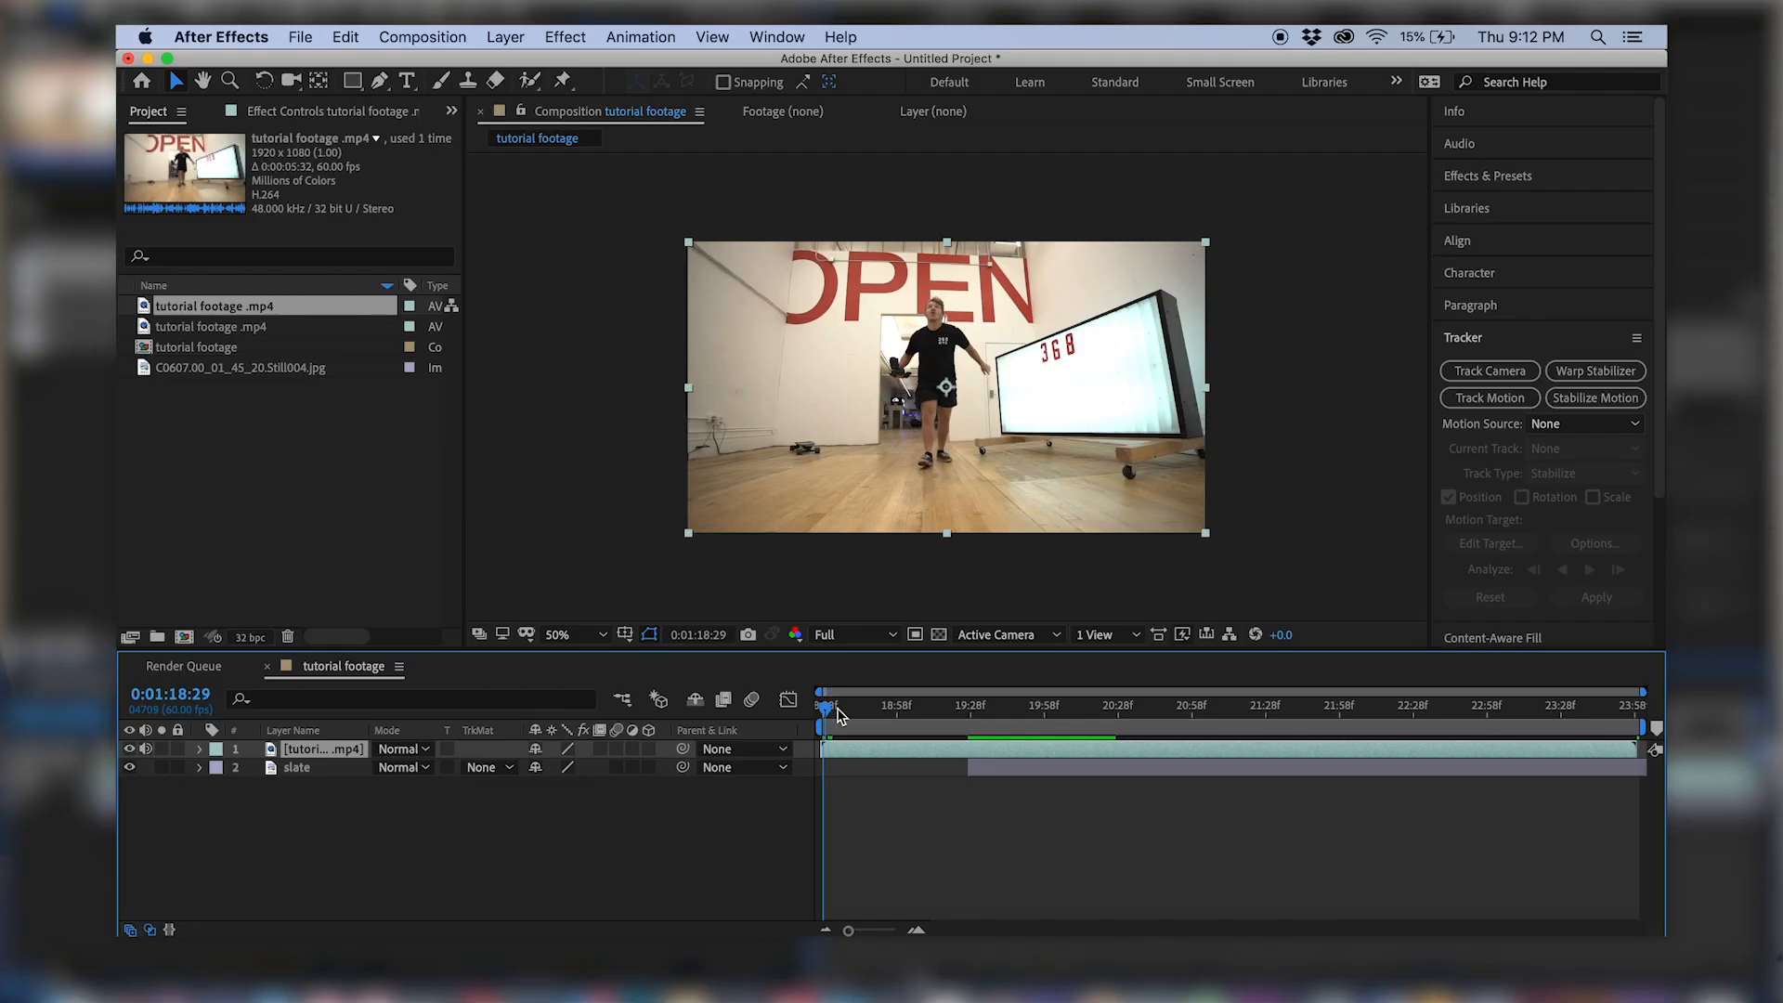
left_click_drag(839, 713, 963, 711)
left_click_drag(1003, 777, 1332, 778)
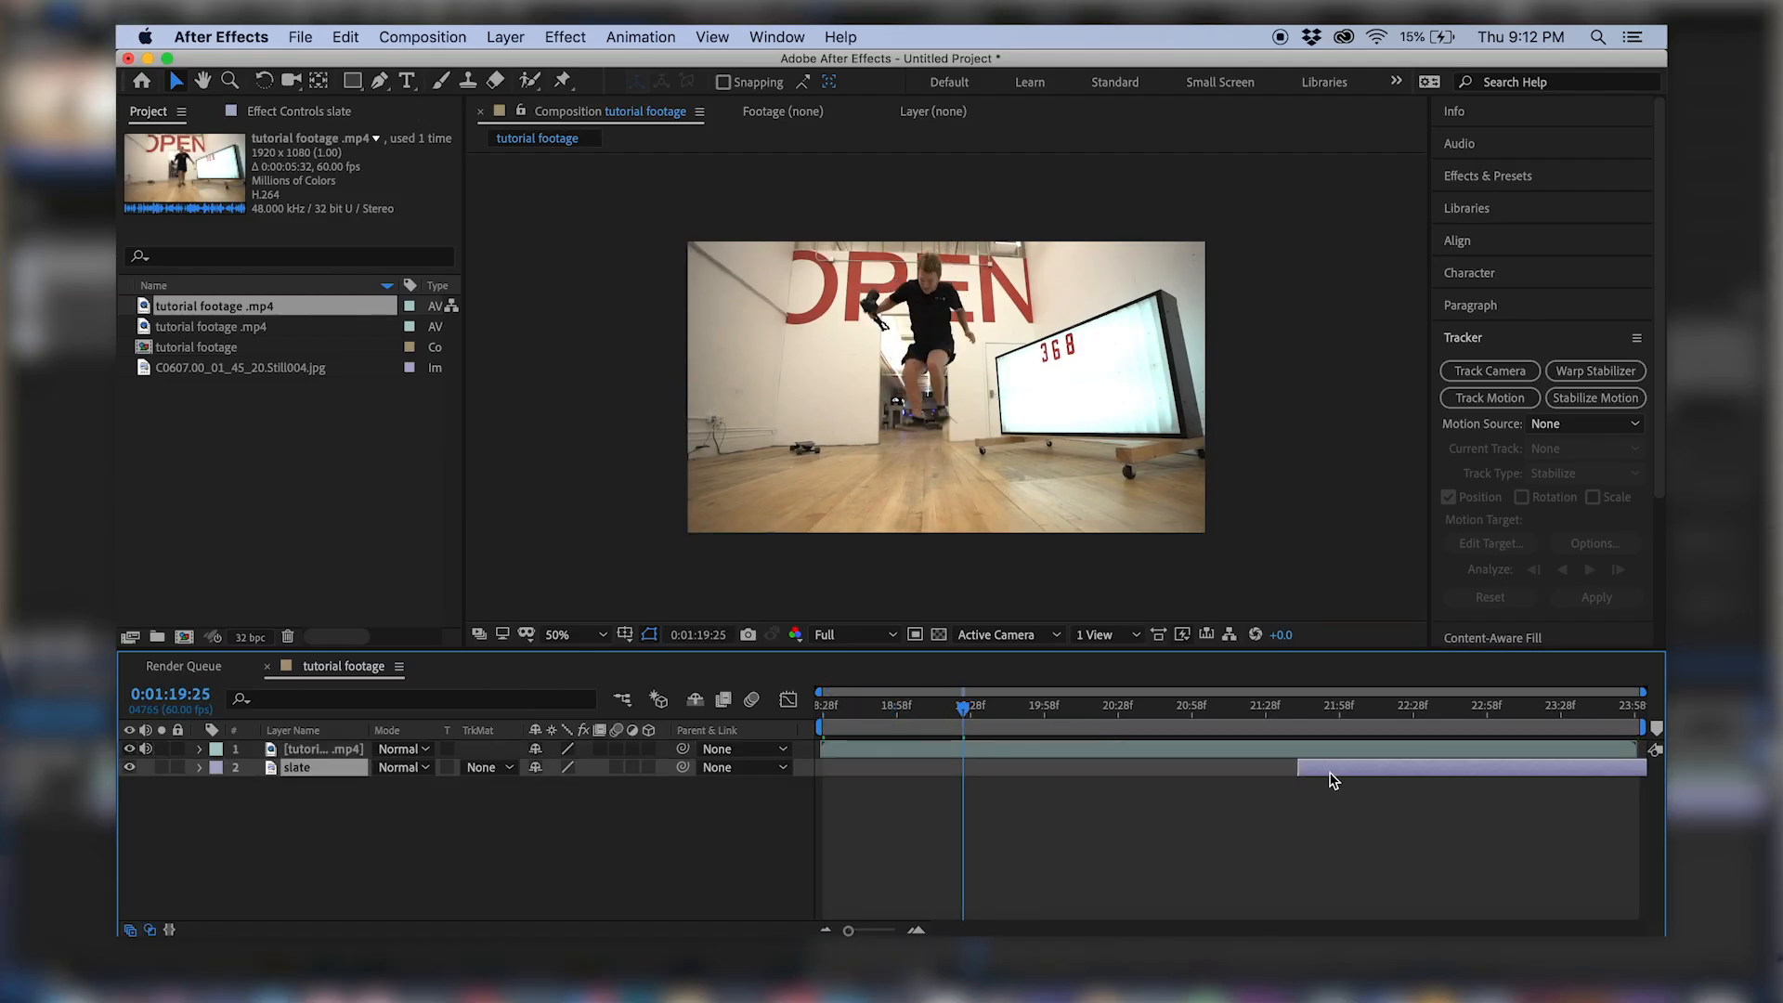
left_click_drag(850, 714, 822, 720)
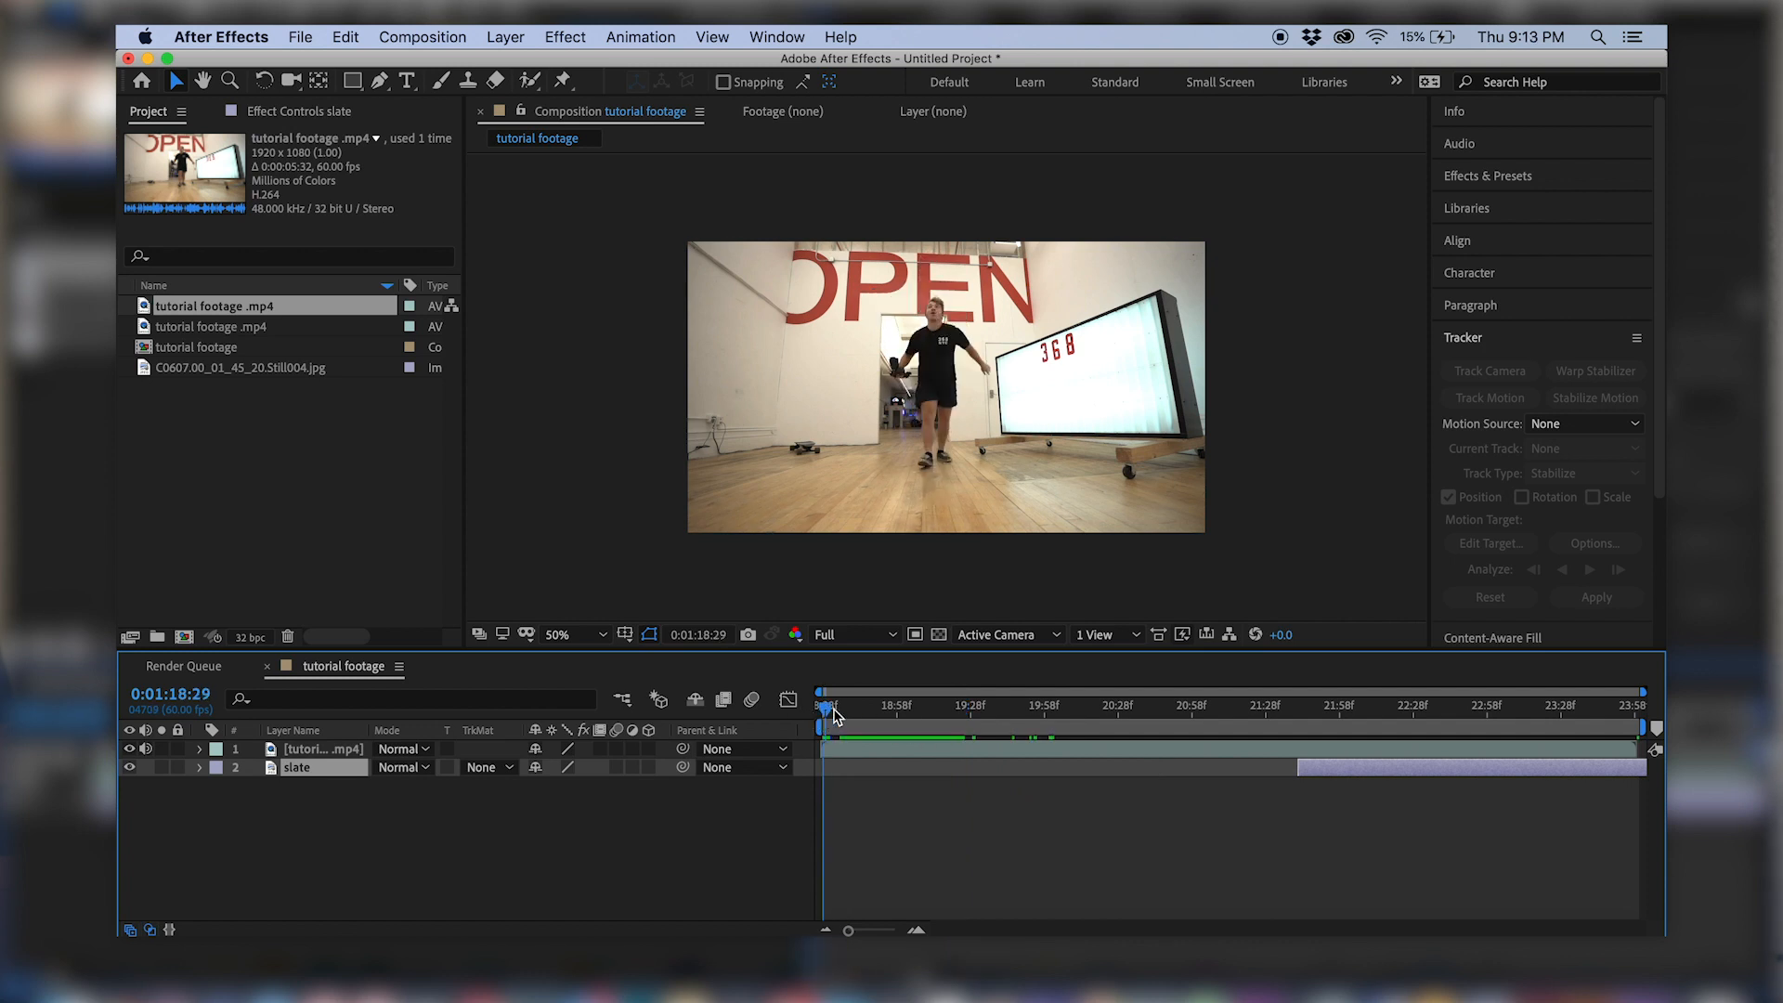
key("space")
Find the peak frame of the jump and trim the start of the footage layer to it, at 0:01:19:18.
left_click(883, 753)
left_click_drag(859, 752, 827, 720)
left_click_drag(848, 931, 874, 930)
key("Page_Down")
key("Page_Down")
key("Page_Down")
key("Page_Down")
left_click_drag(860, 711, 1017, 736)
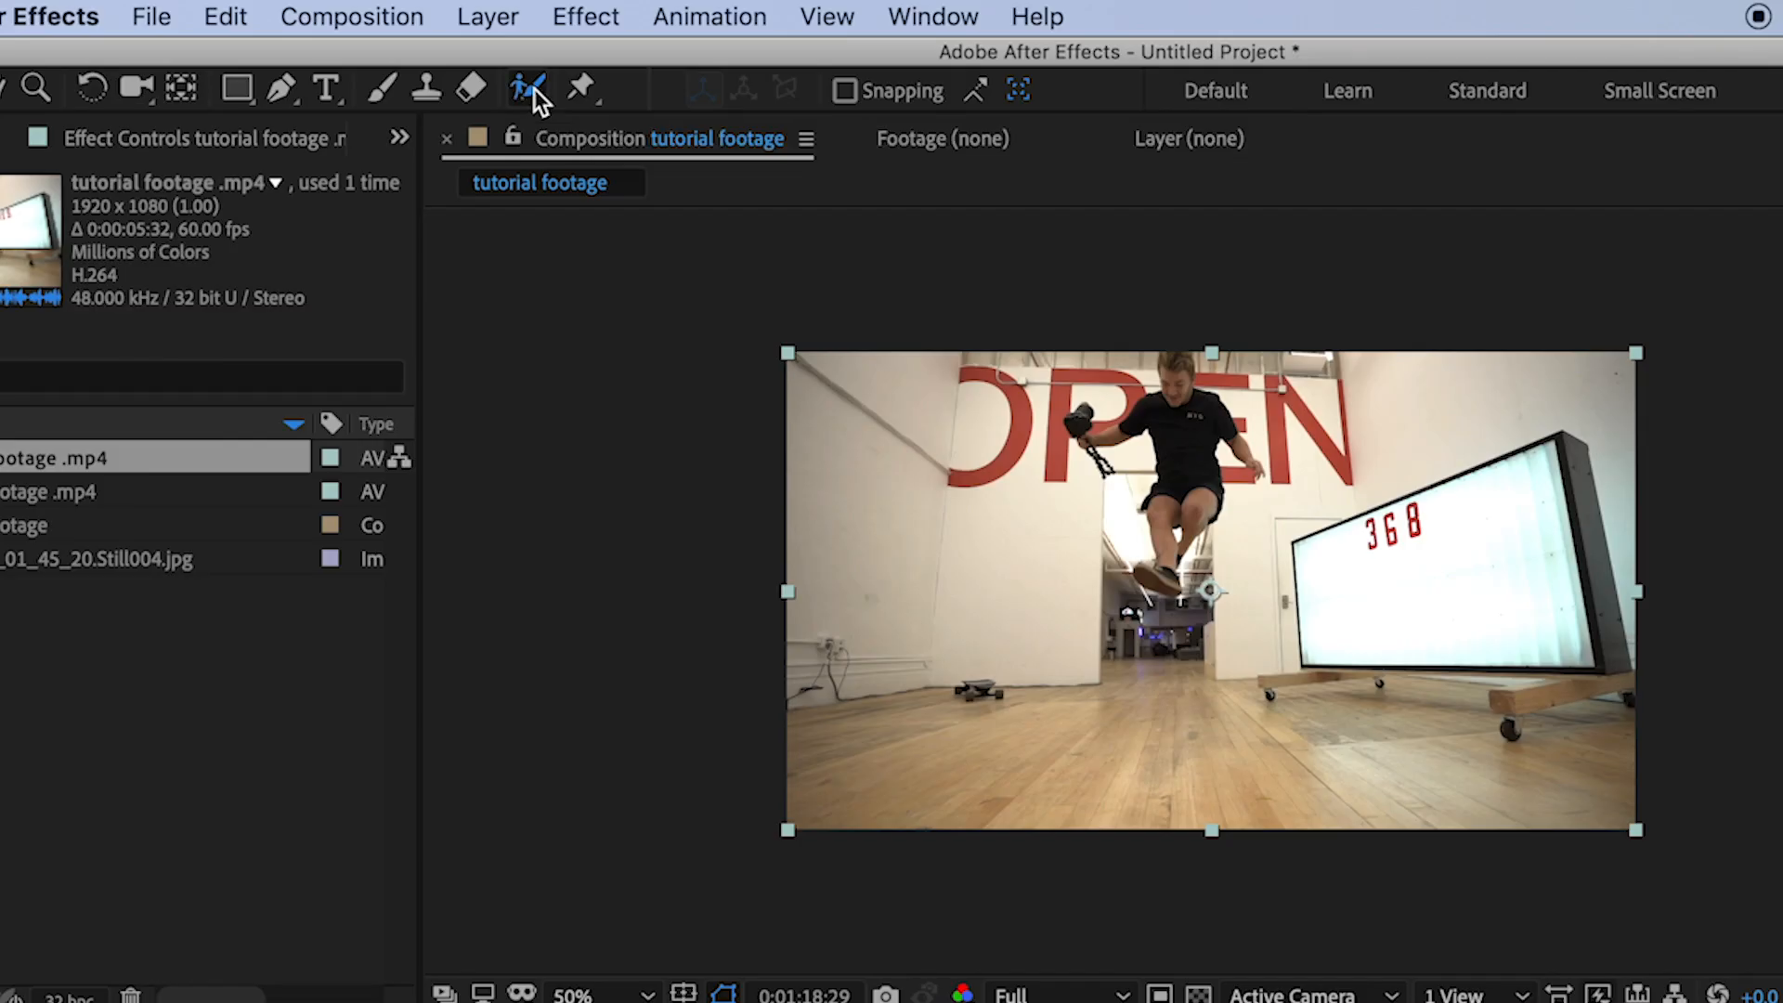
Open the footage layer for Roto Brush work and paint a foreground stroke down the jumping man.
left_click(533, 90)
double_click(1217, 479)
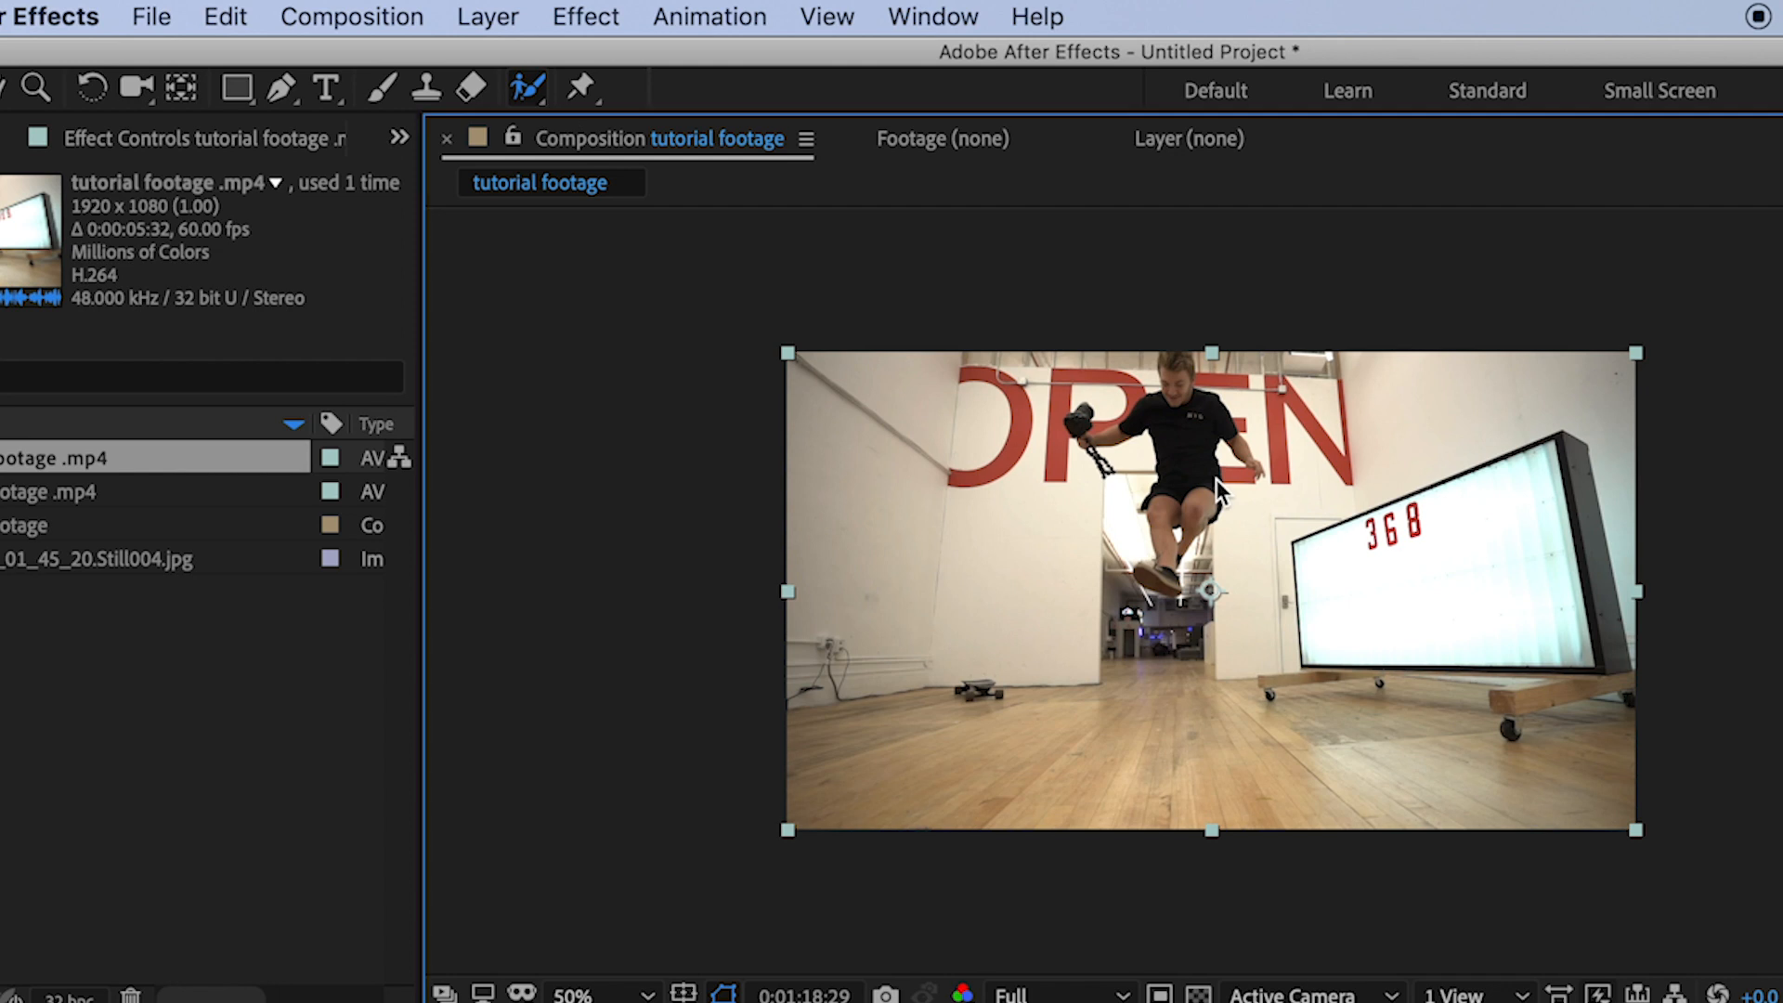
left_click_drag(1179, 333, 1178, 425)
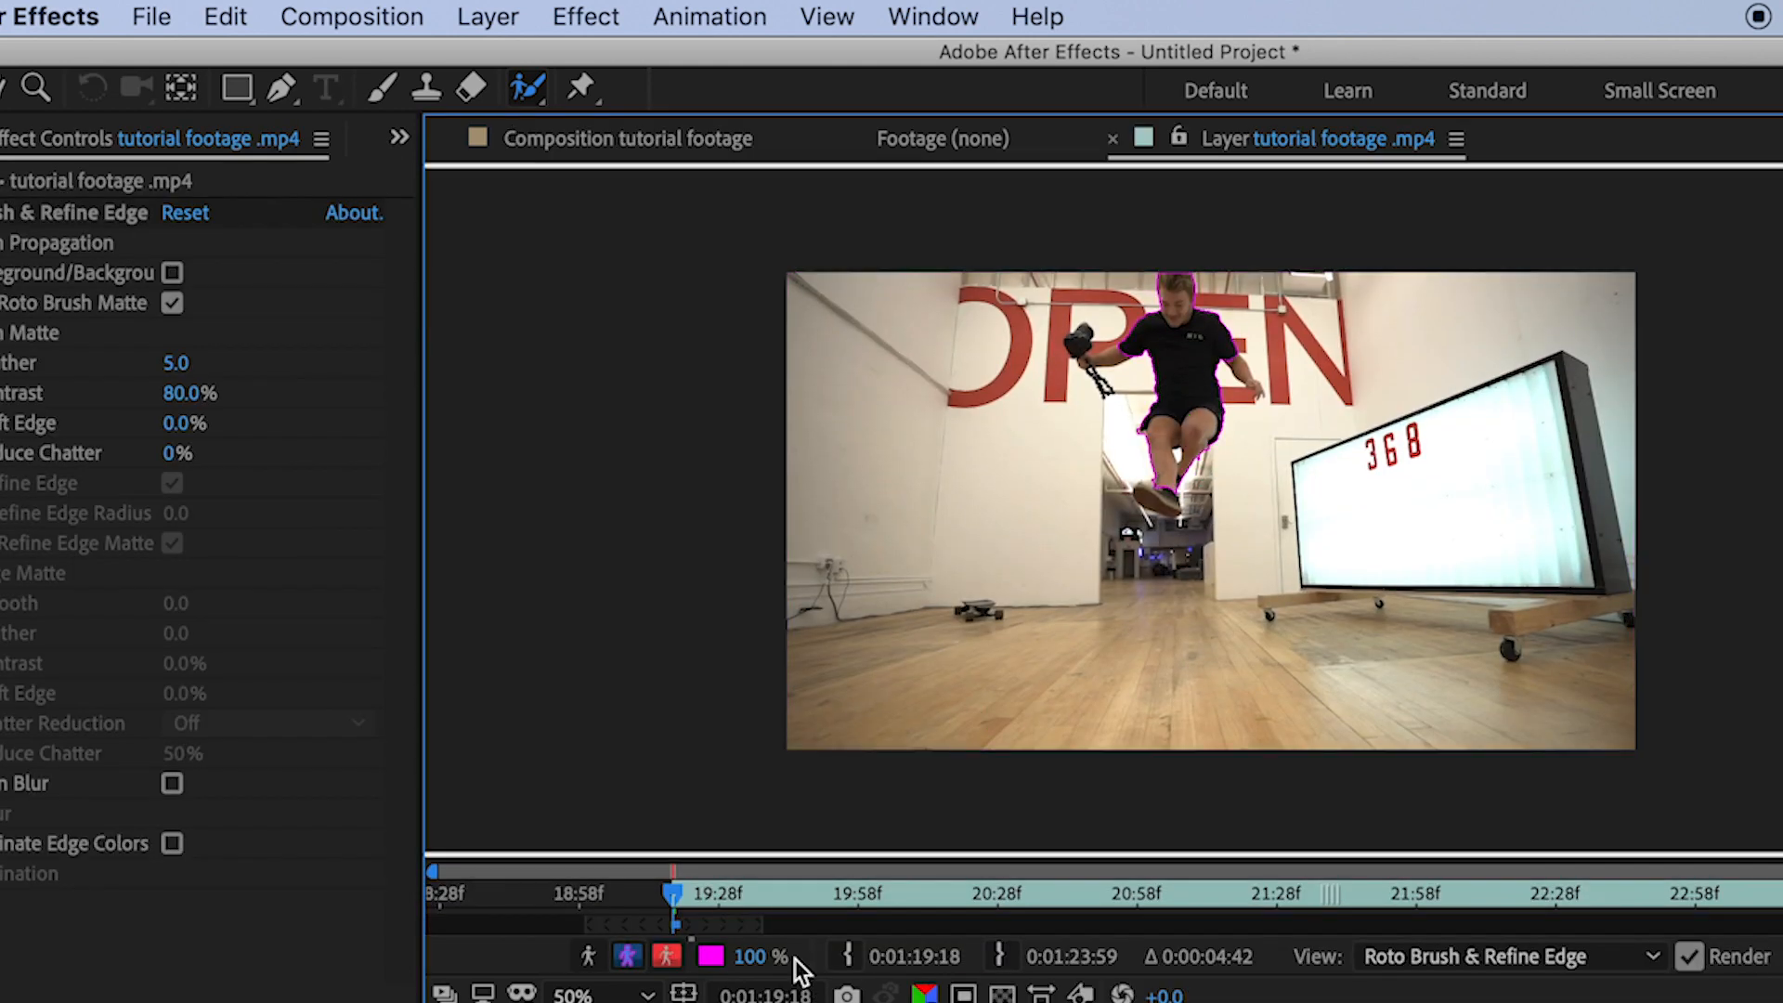
View the layer at 100% and add the man's camera, both arms and shoe to the Roto Brush selection with a smaller brush.
left_click(595, 994)
left_click(662, 734)
key("h")
mouse_move(1151, 474)
left_mouse_down()
mouse_move(1150, 760)
mouse_move(1143, 700)
left_mouse_up()
left_click(526, 88)
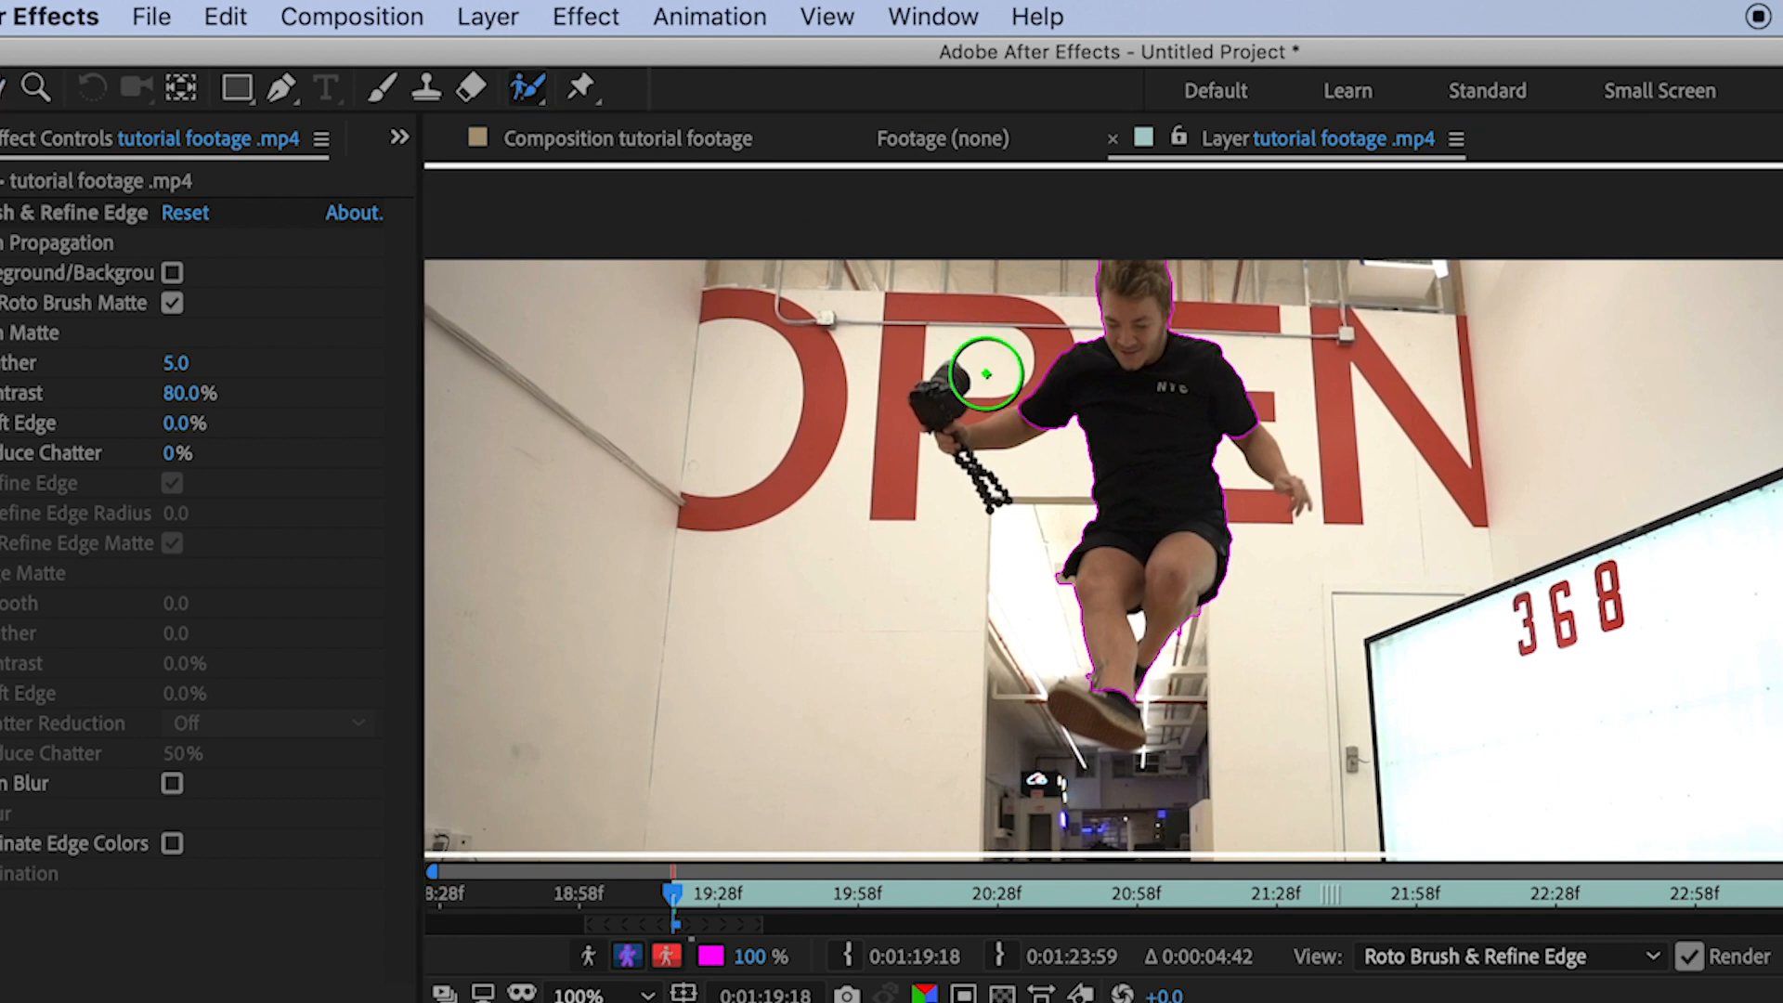
left_click_drag(1160, 376, 1160, 399)
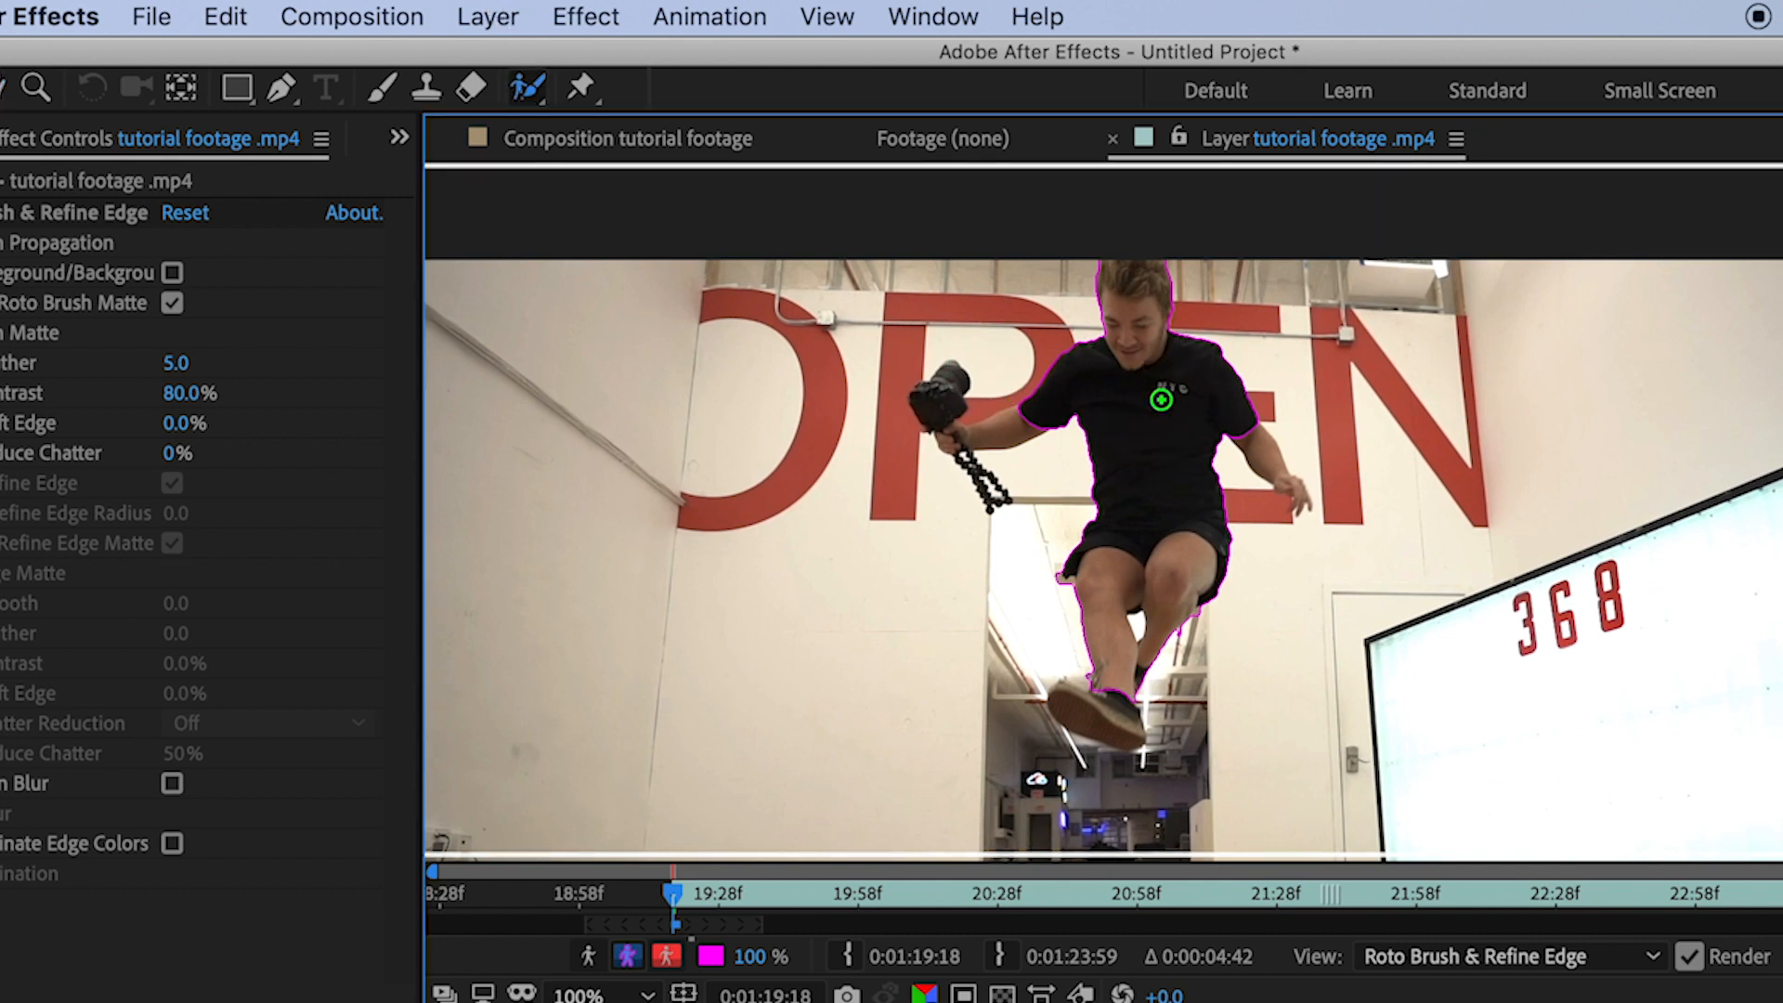
left_click_drag(1028, 416, 957, 423)
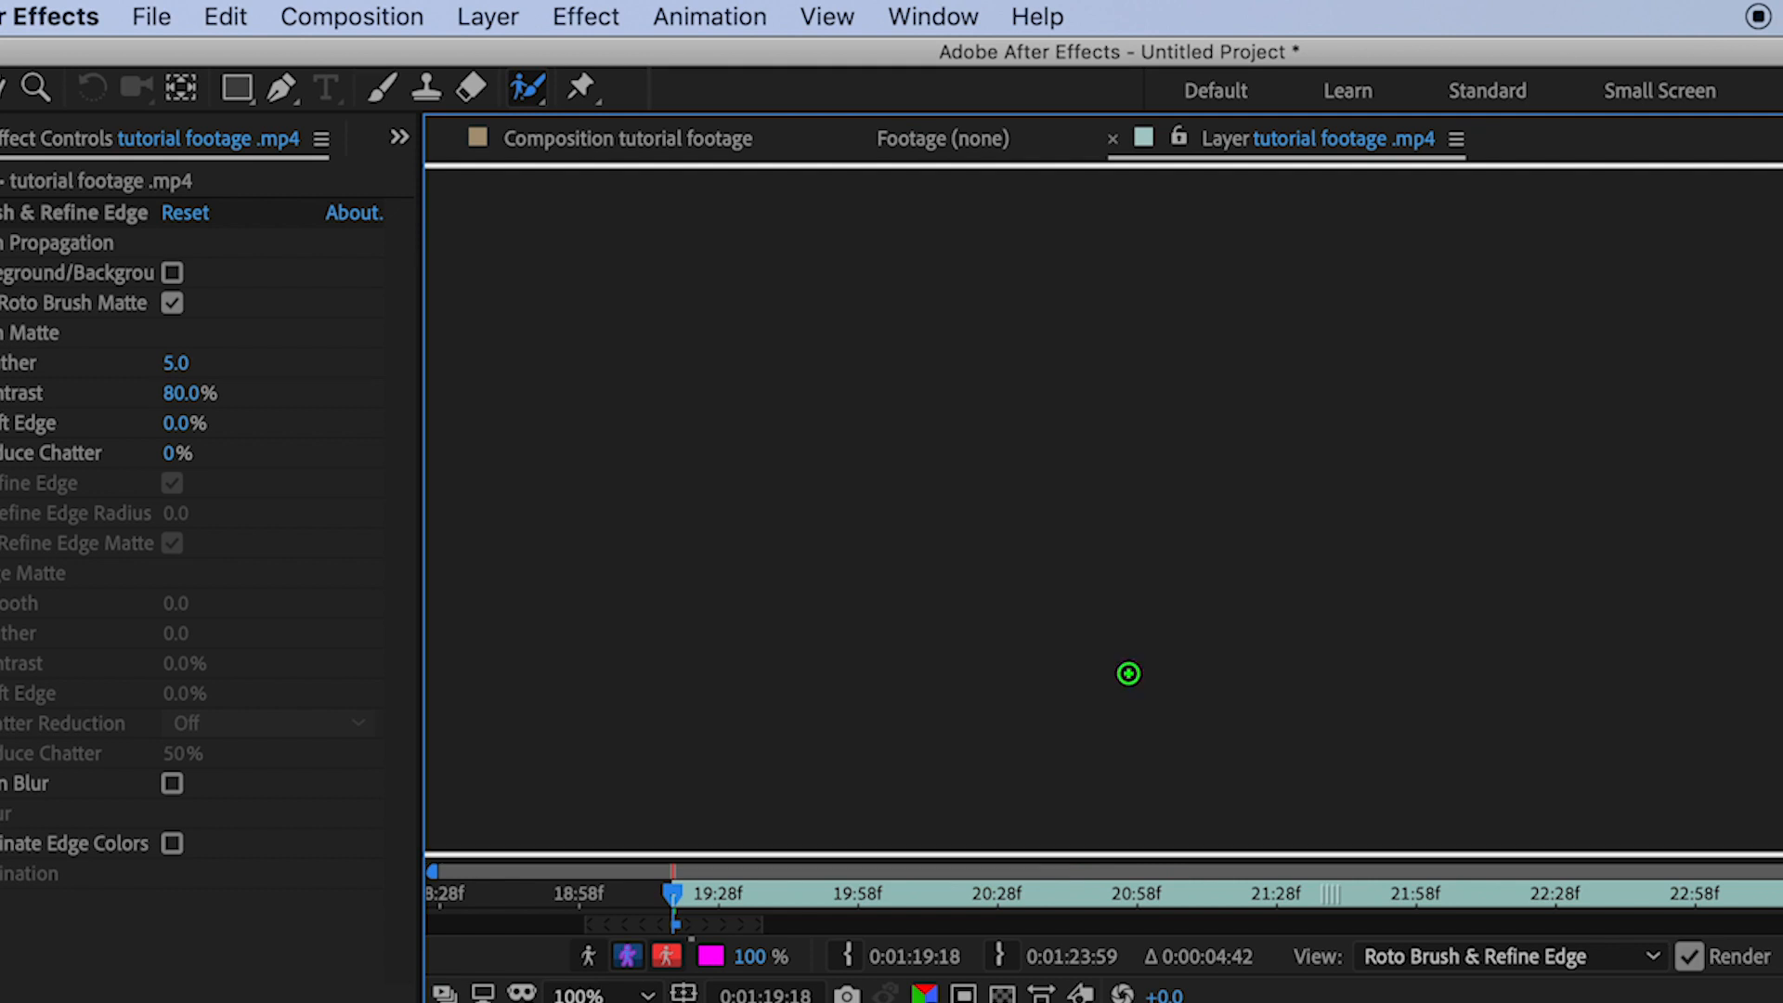
mouse_move(1076, 695)
left_mouse_down()
mouse_move(1067, 721)
mouse_move(1118, 736)
left_mouse_up()
left_click_drag(1300, 502, 1240, 409)
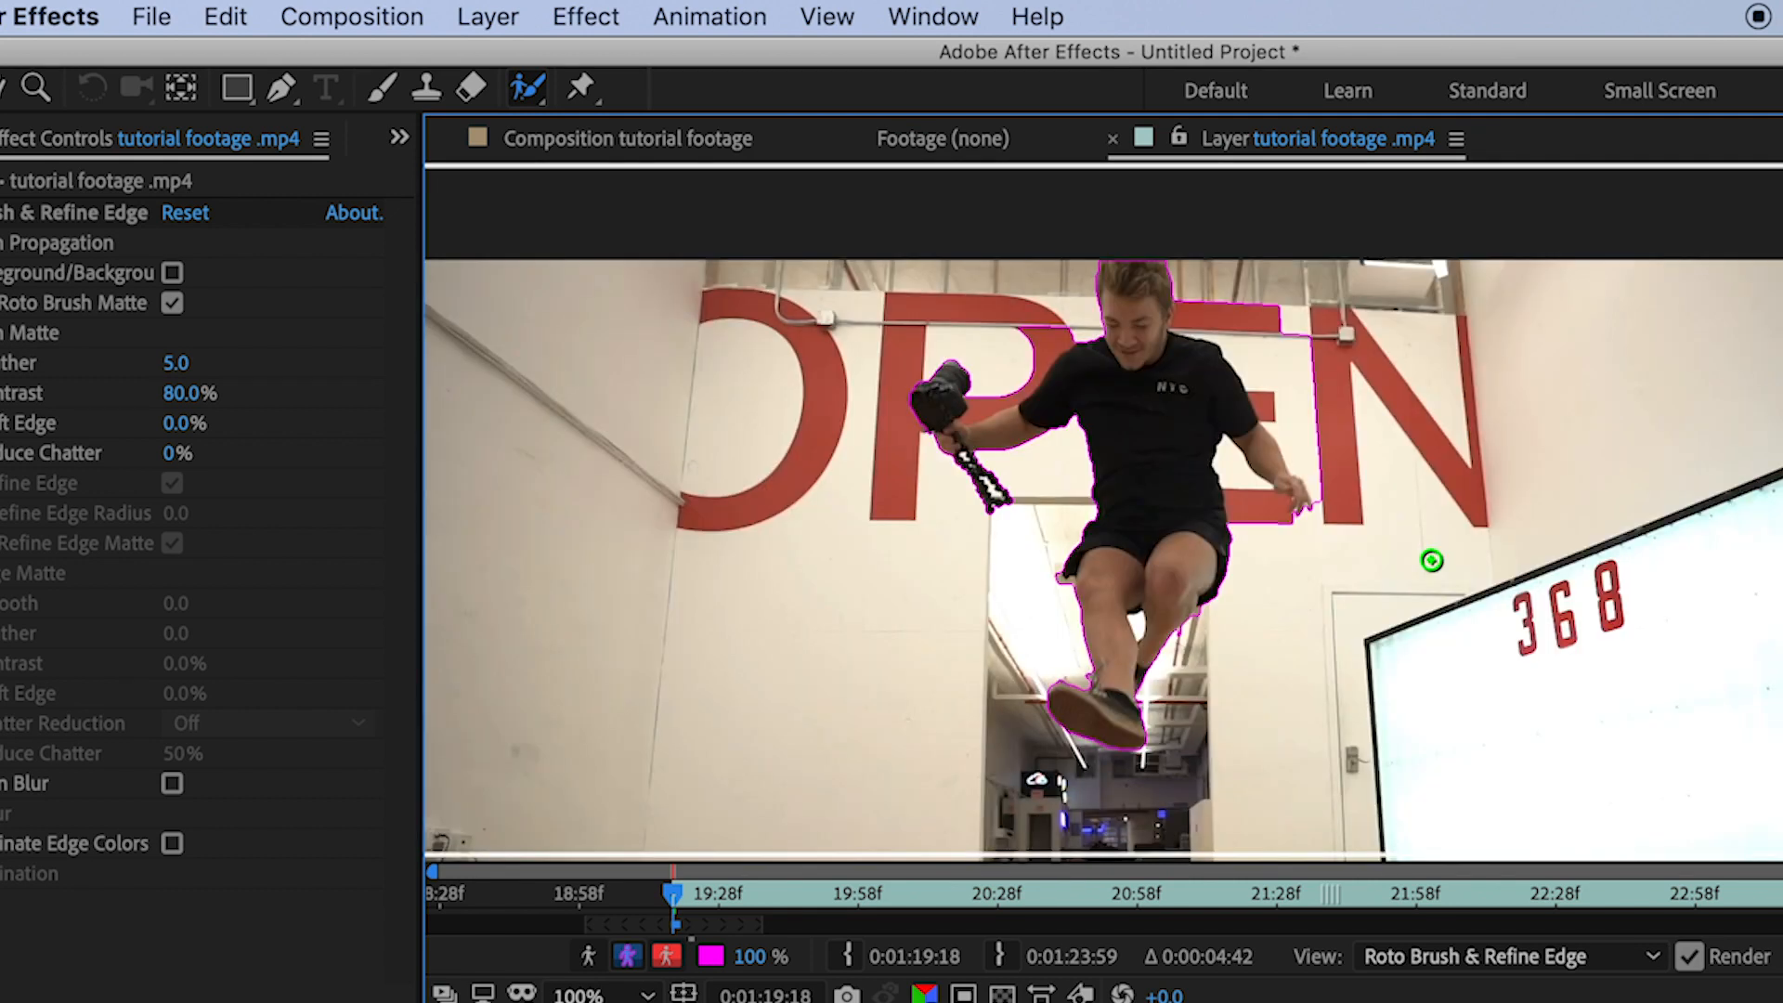
Subtract the wall and lettering around the man's hand from the Roto Brush selection, checking it with the red alpha overlay.
left_click_drag(1253, 485, 1268, 608)
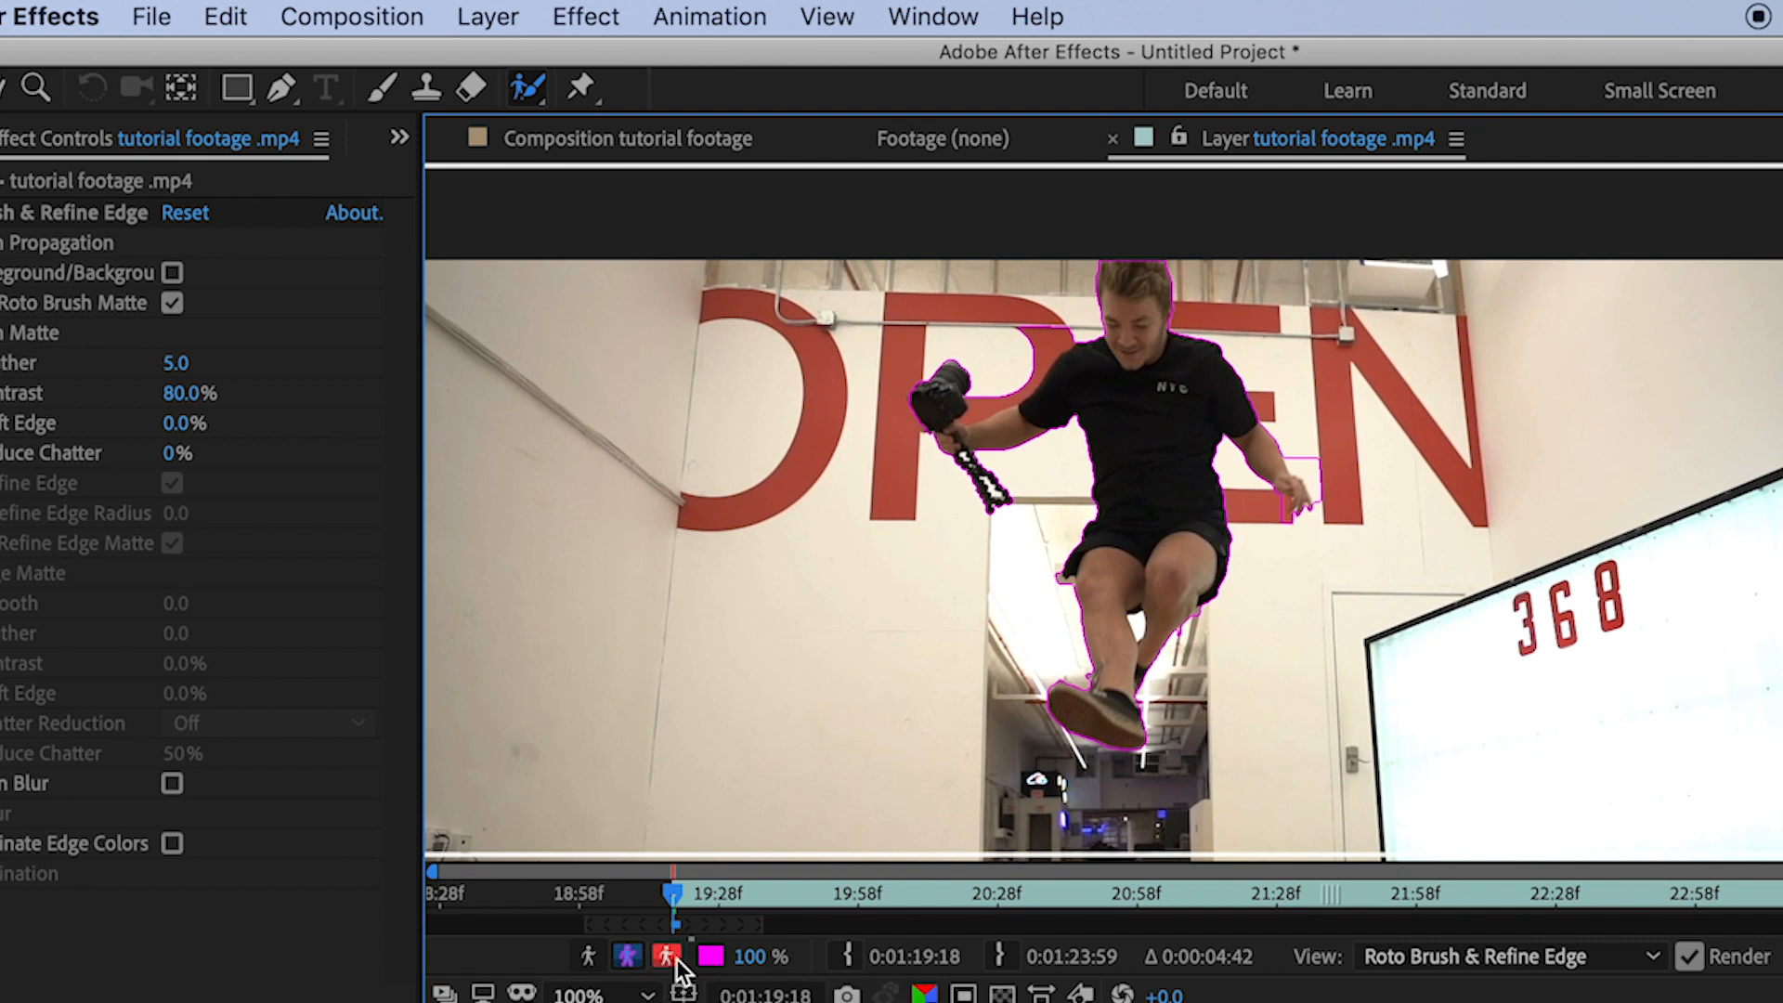
left_click(671, 957)
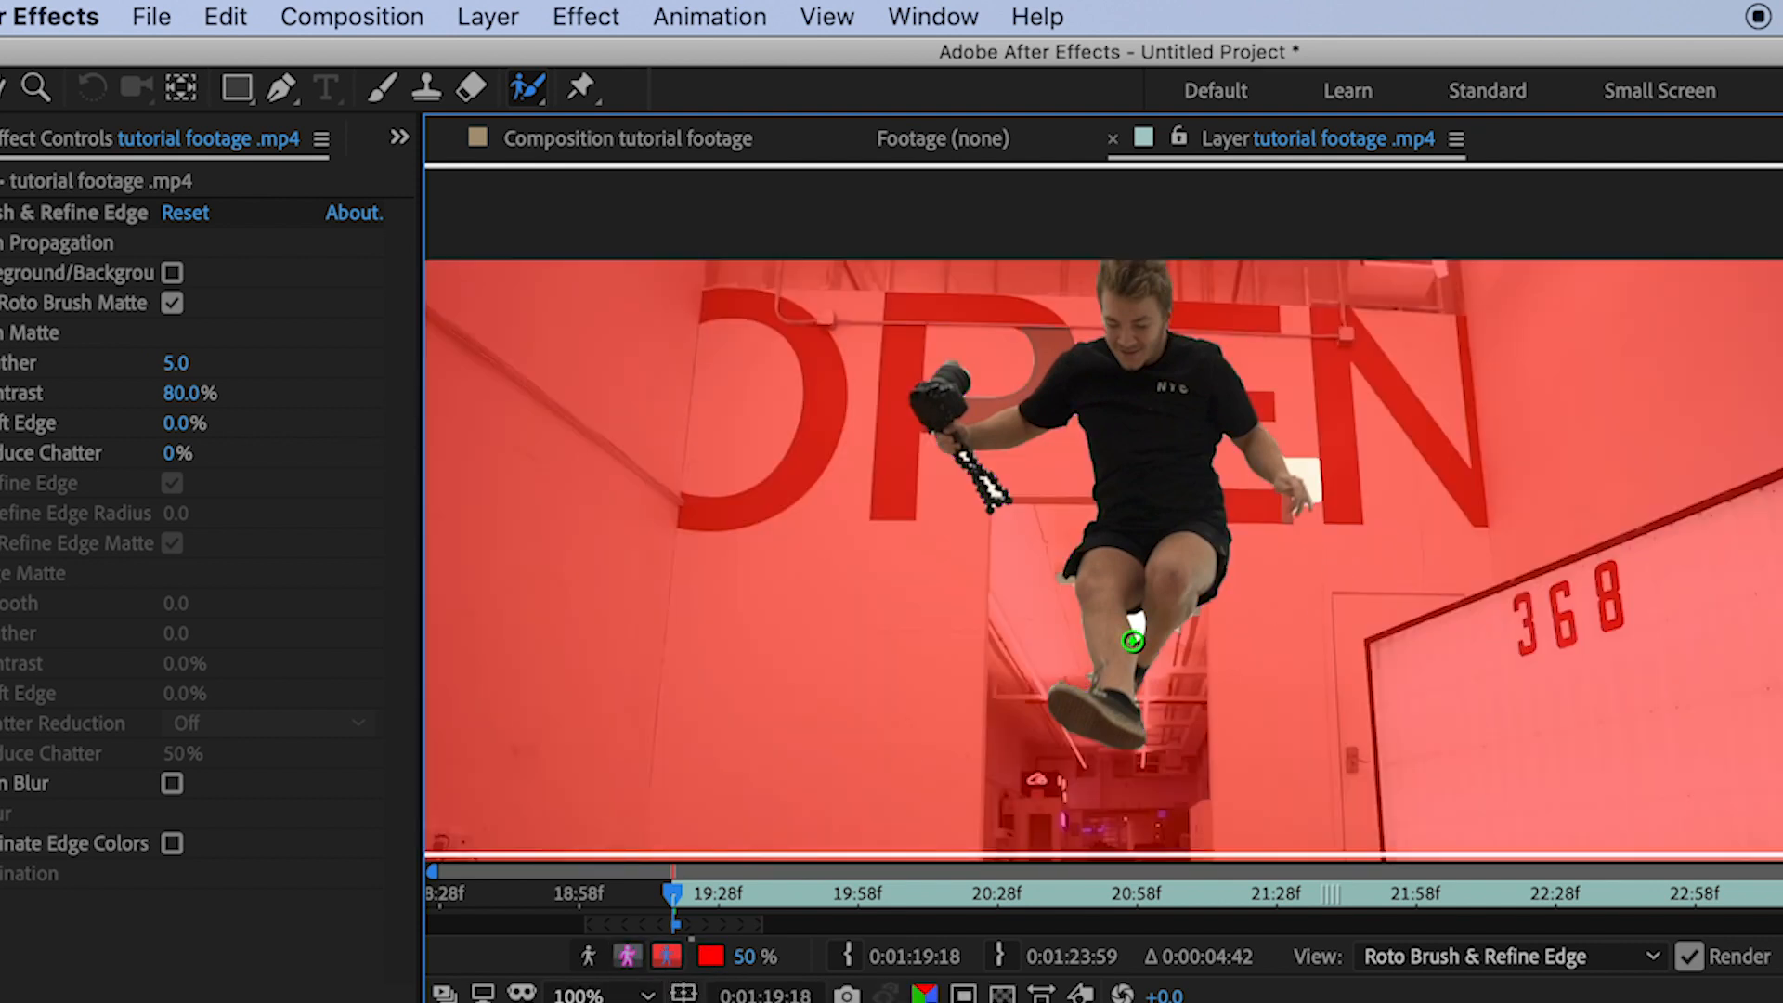
left_click_drag(1304, 450, 1329, 514)
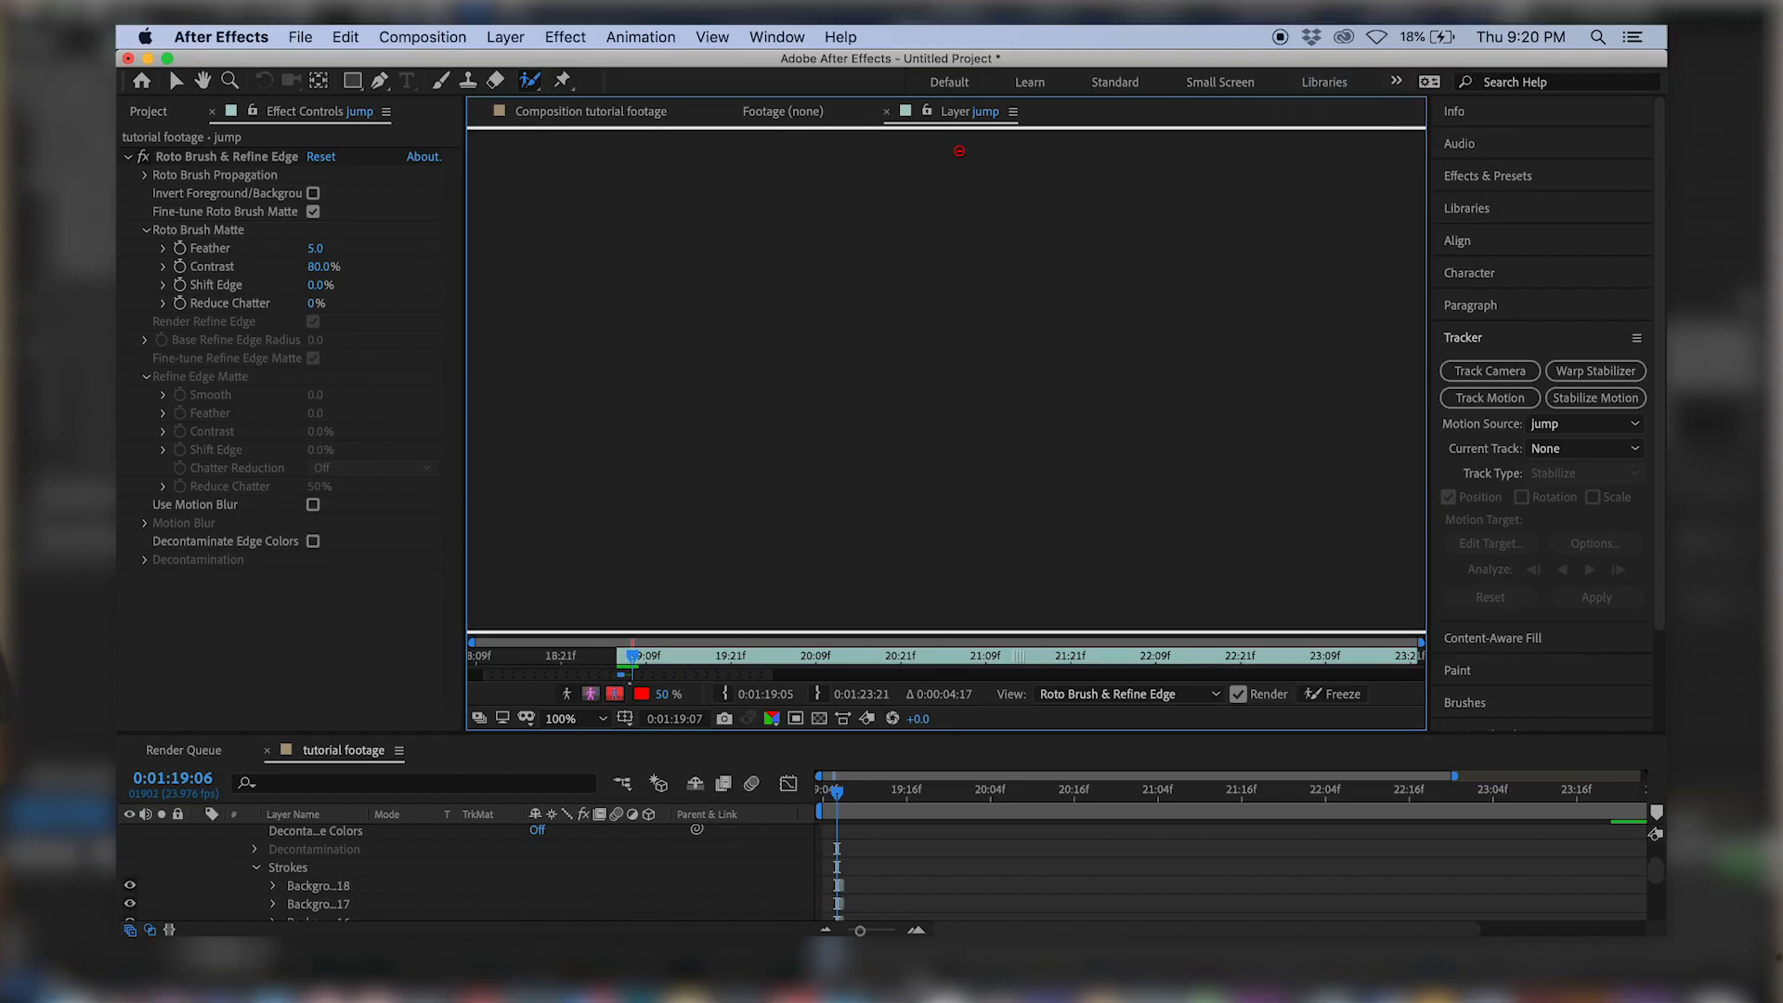
Advance frame by frame through the jump to propagate the Roto Brush matte.
key("Page_Down")
key("Page_Down")
key("Page_Down")
key("Page_Down")
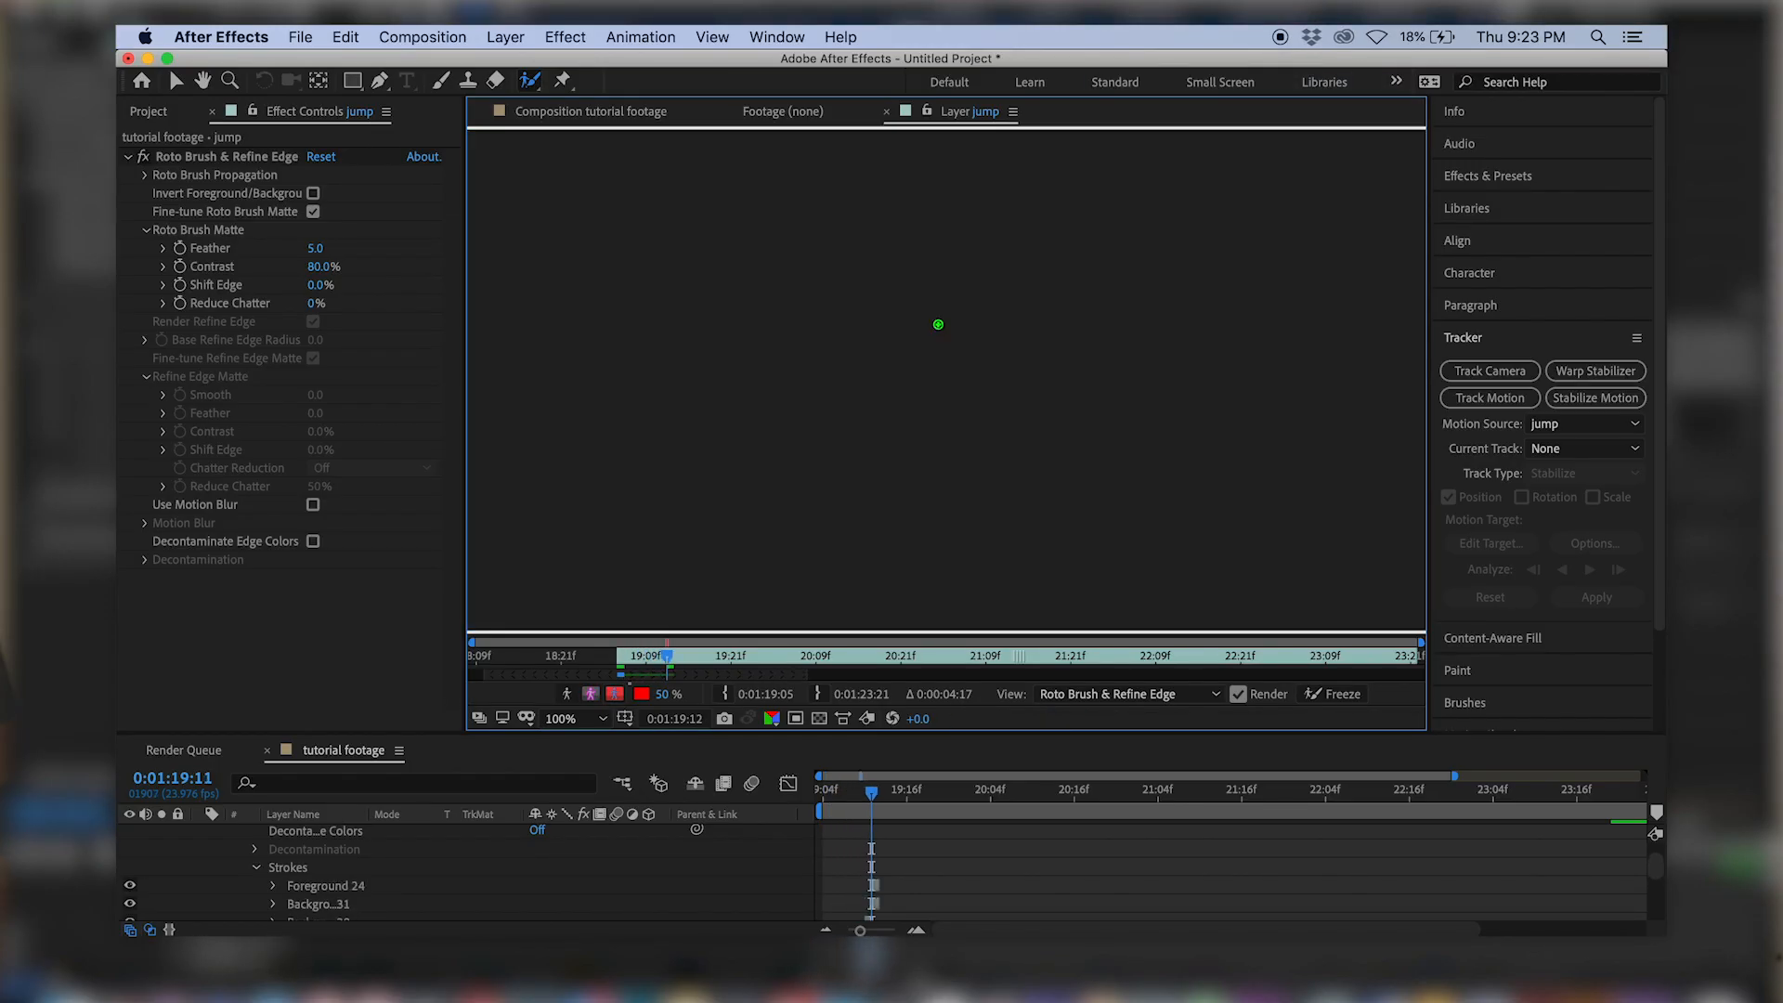
key("Page_Down")
key("Page_Down")
key("Page_Down")
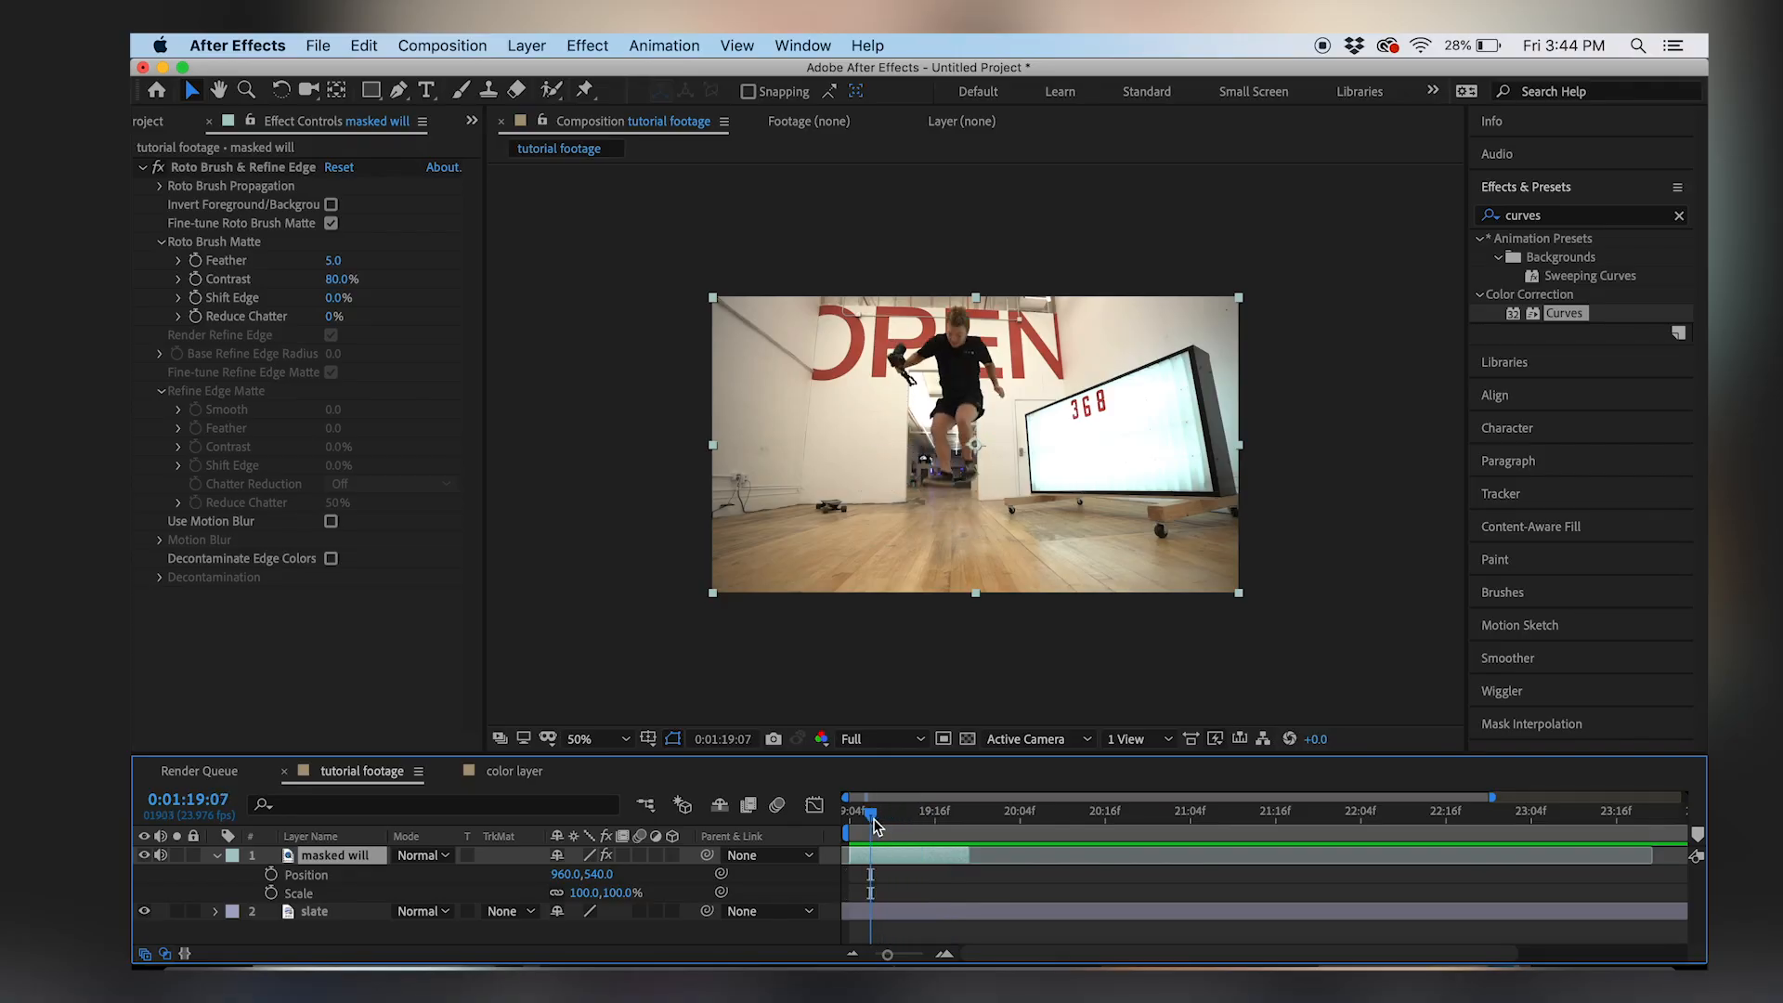
Duplicate the masked layer, remove Roto Brush & Refine Edge from the copy, and place the copy between the masked and slate layers.
left_click(146, 855)
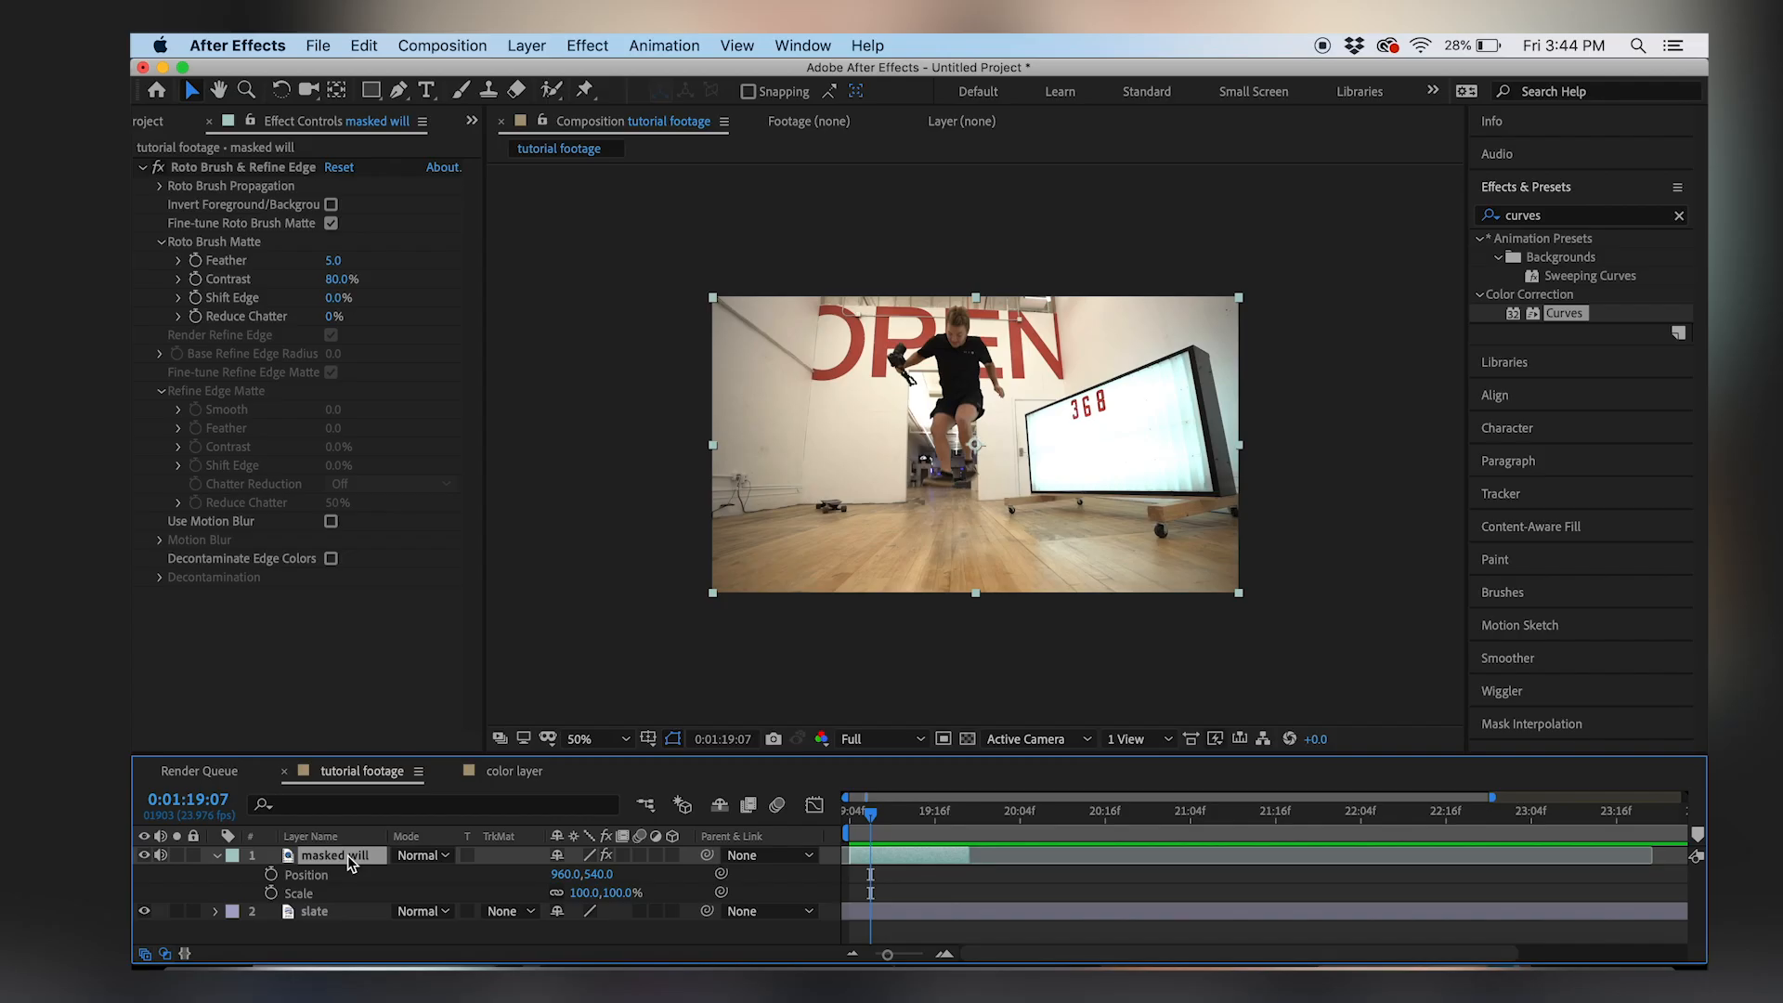
key("p")
key("shift+s")
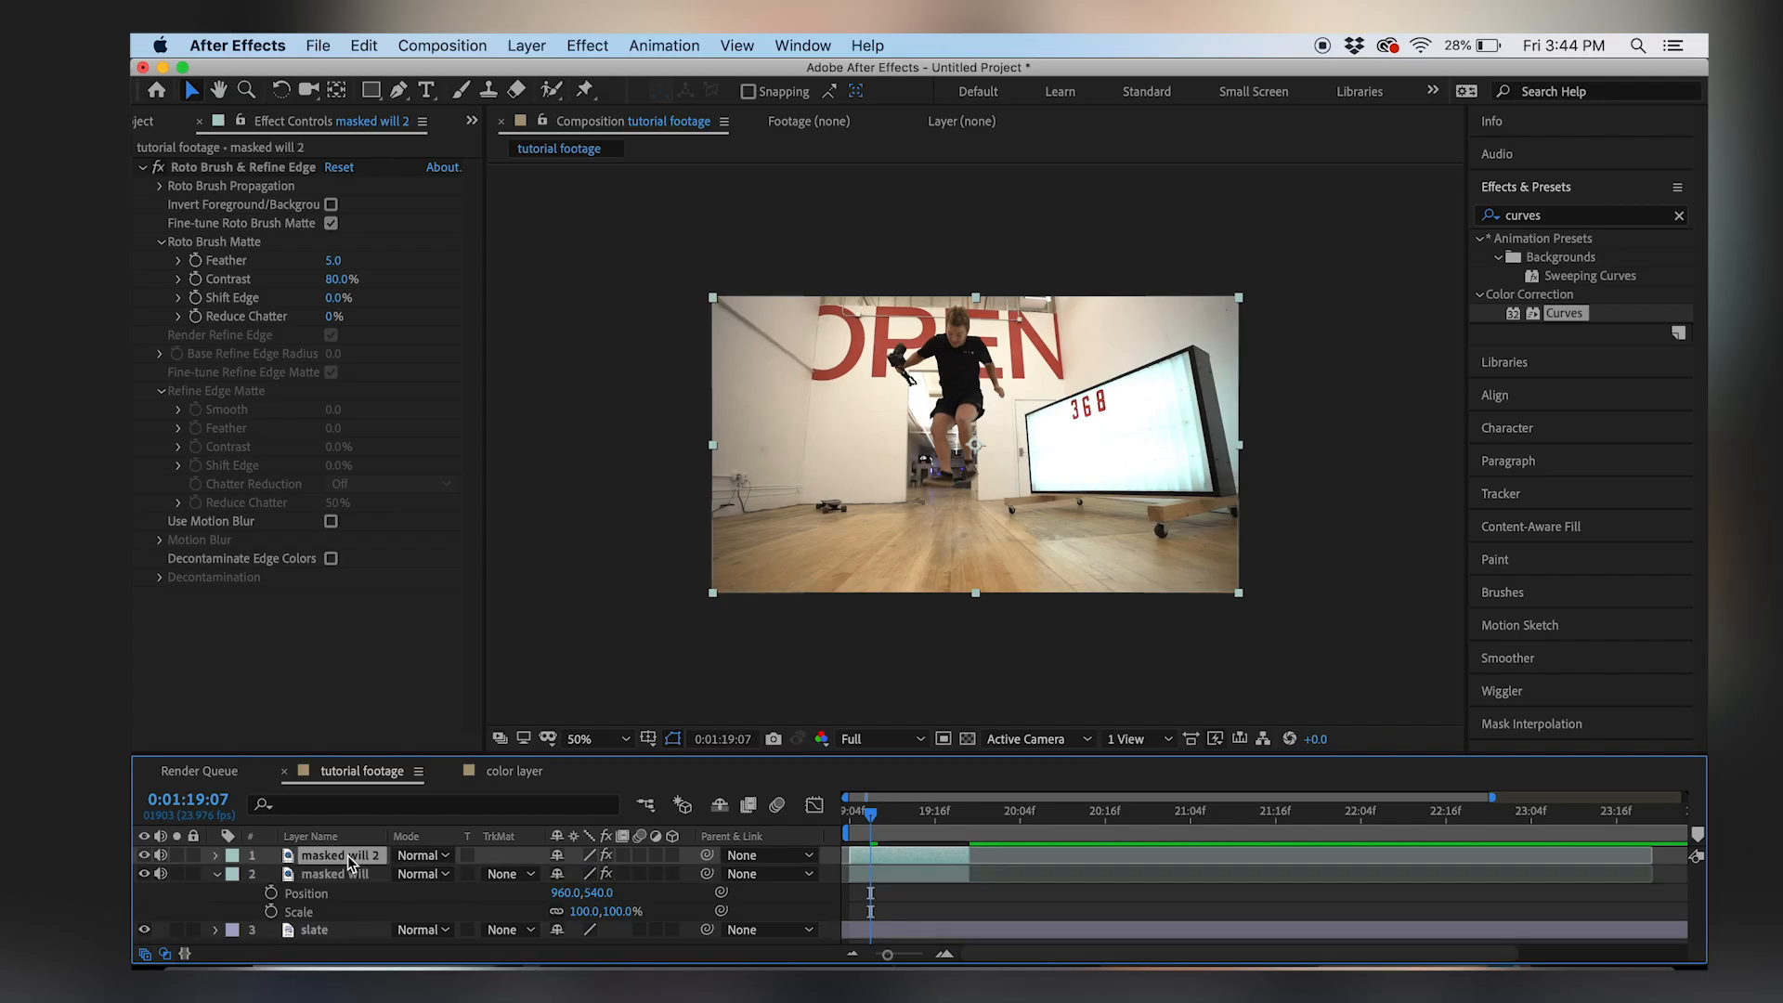
left_click(213, 167)
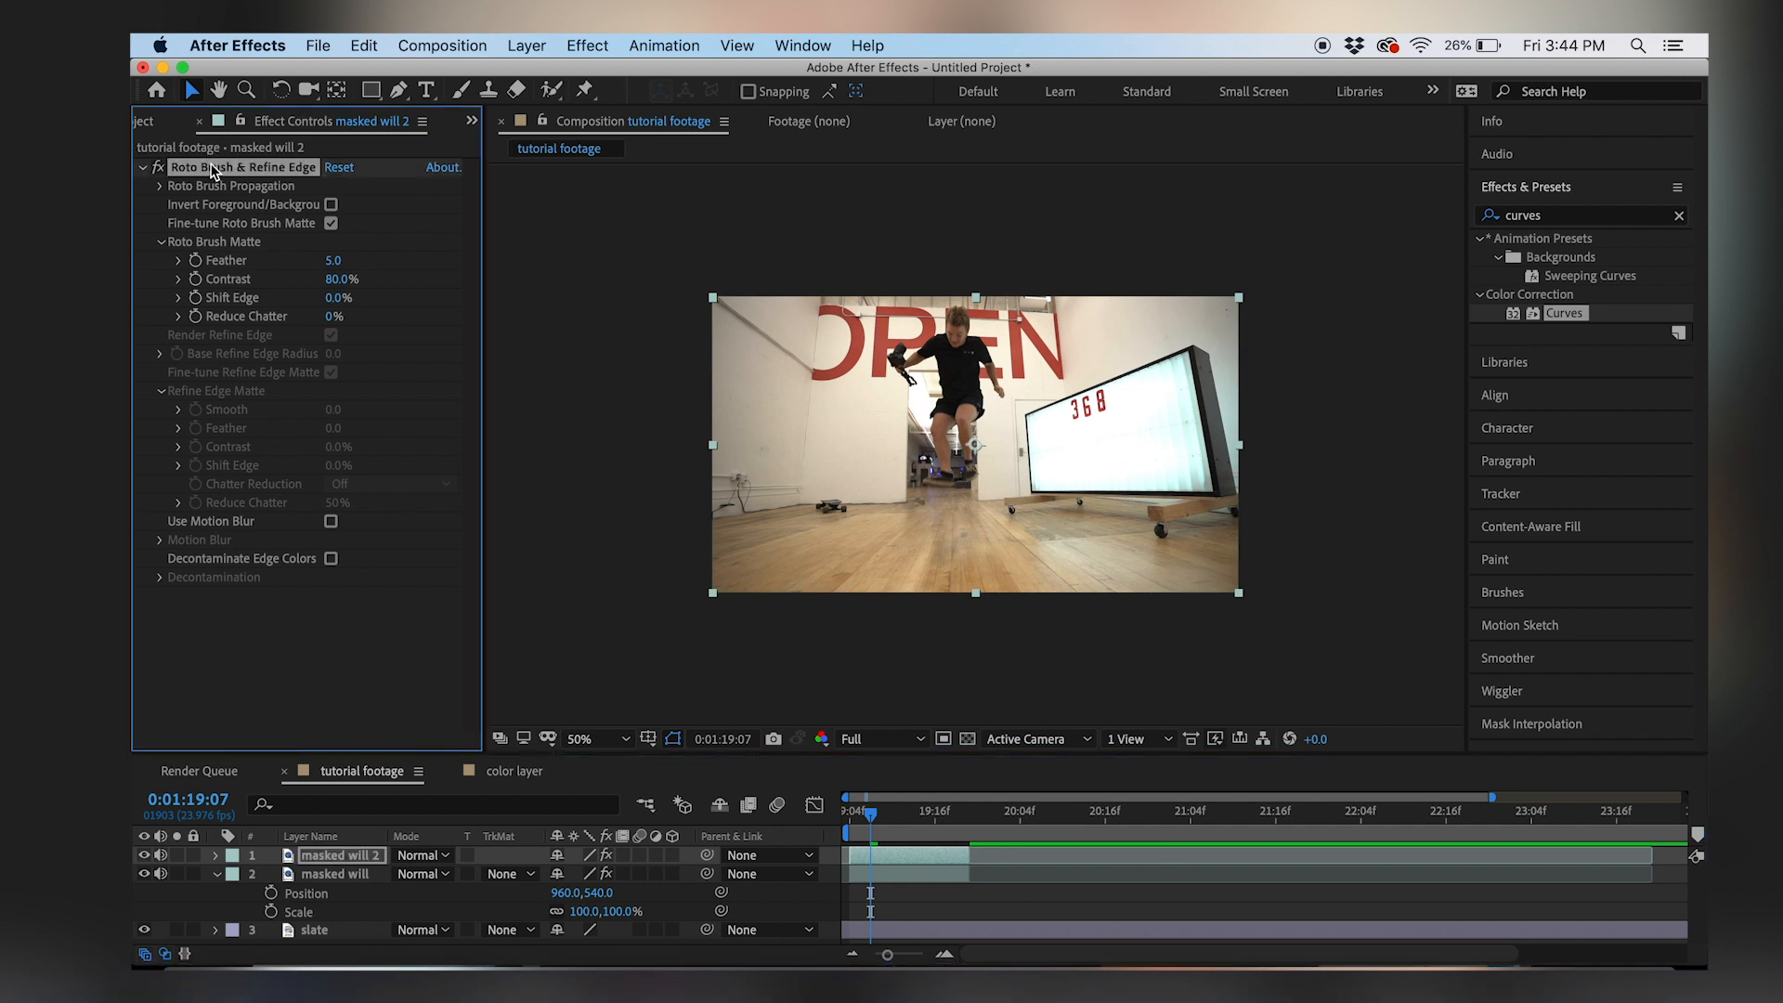
key("Delete")
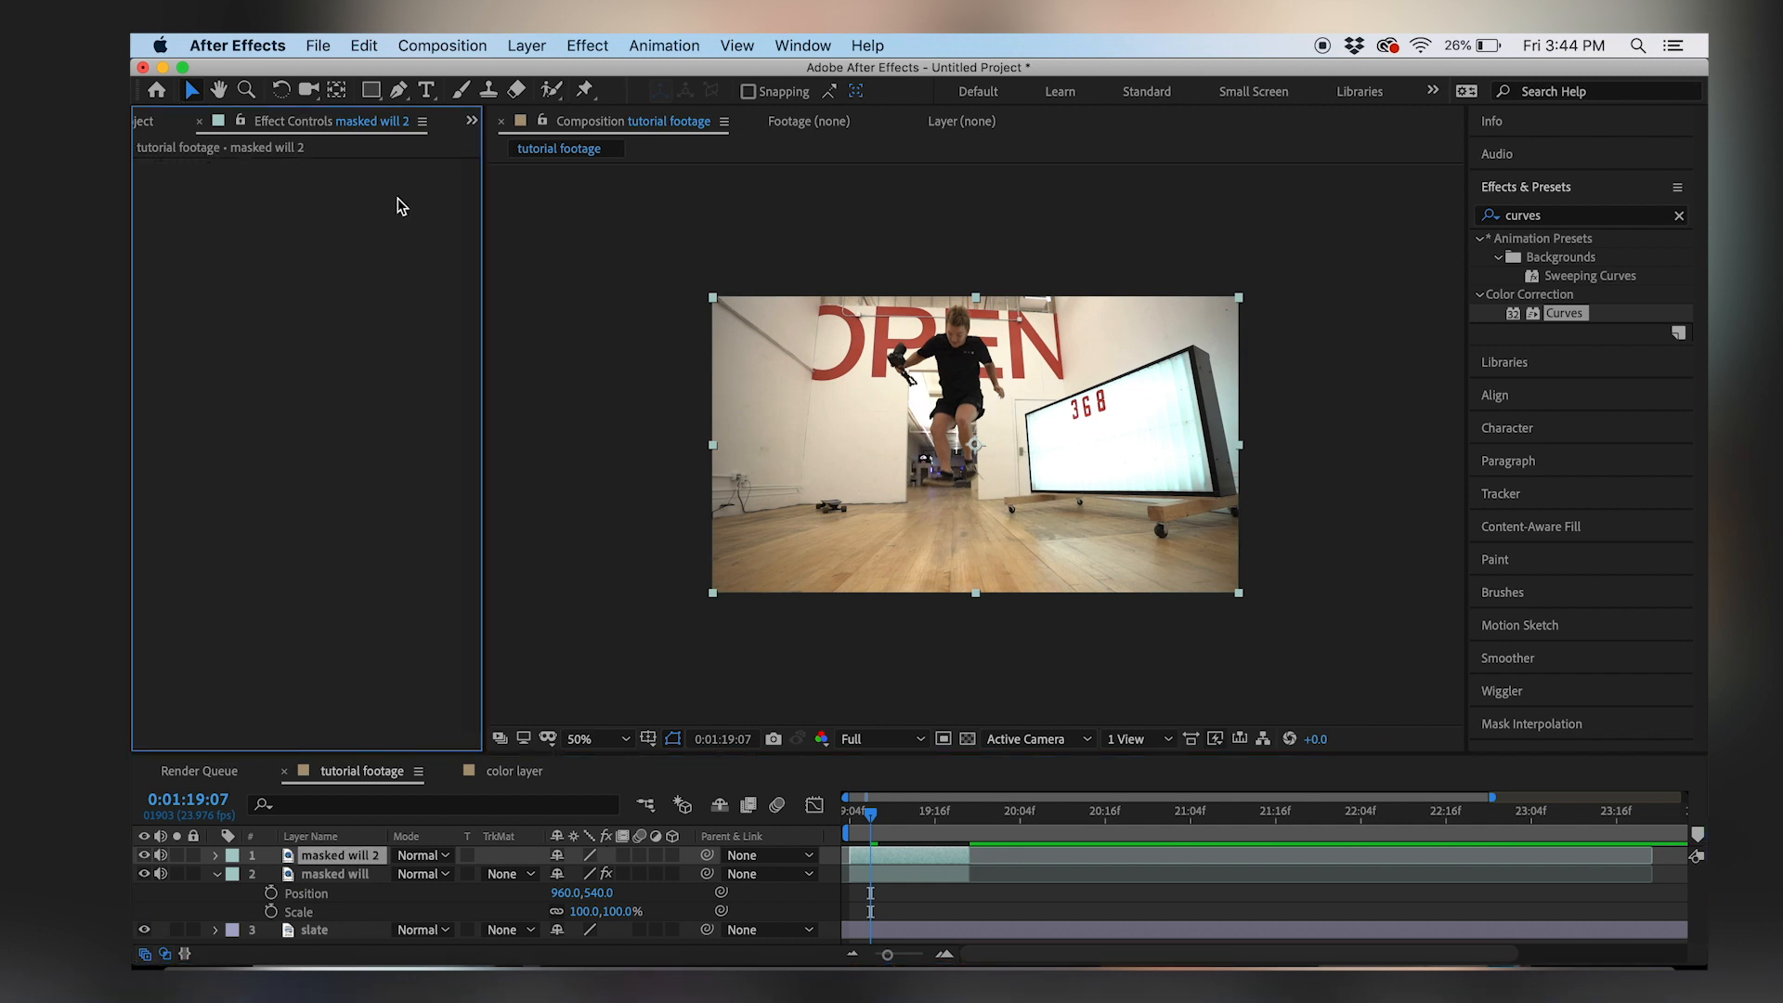
left_click_drag(335, 855, 338, 929)
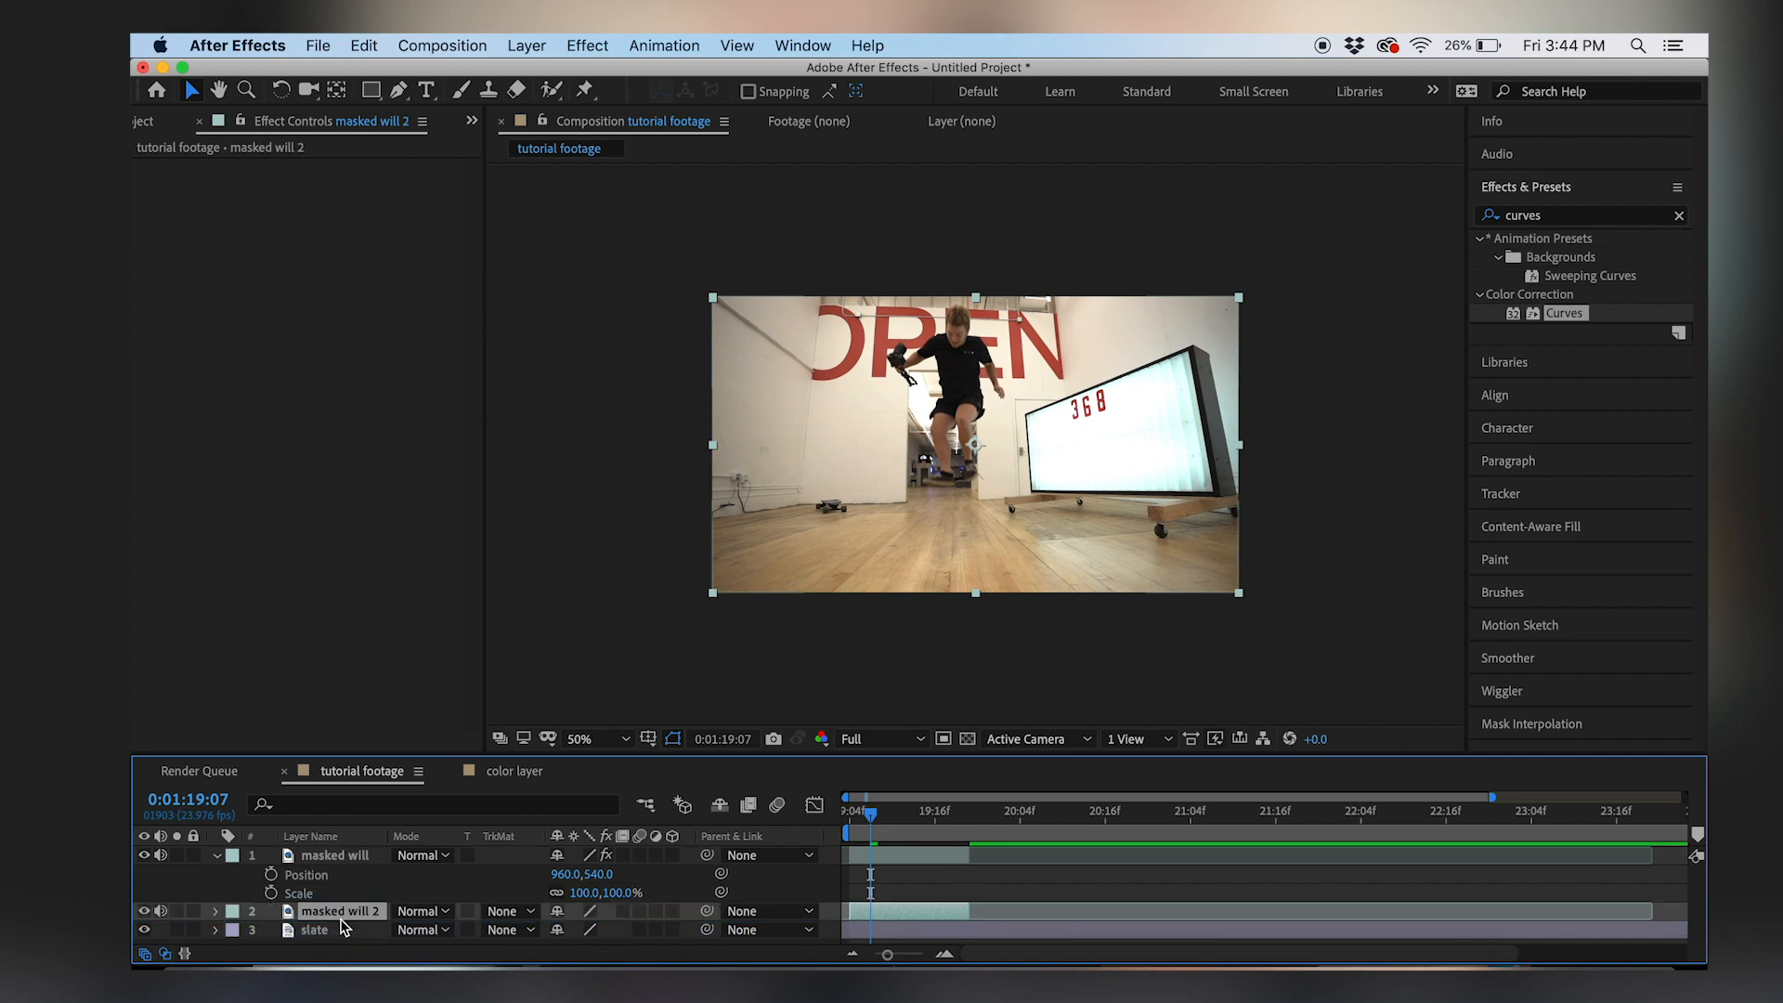
left_click(234, 864)
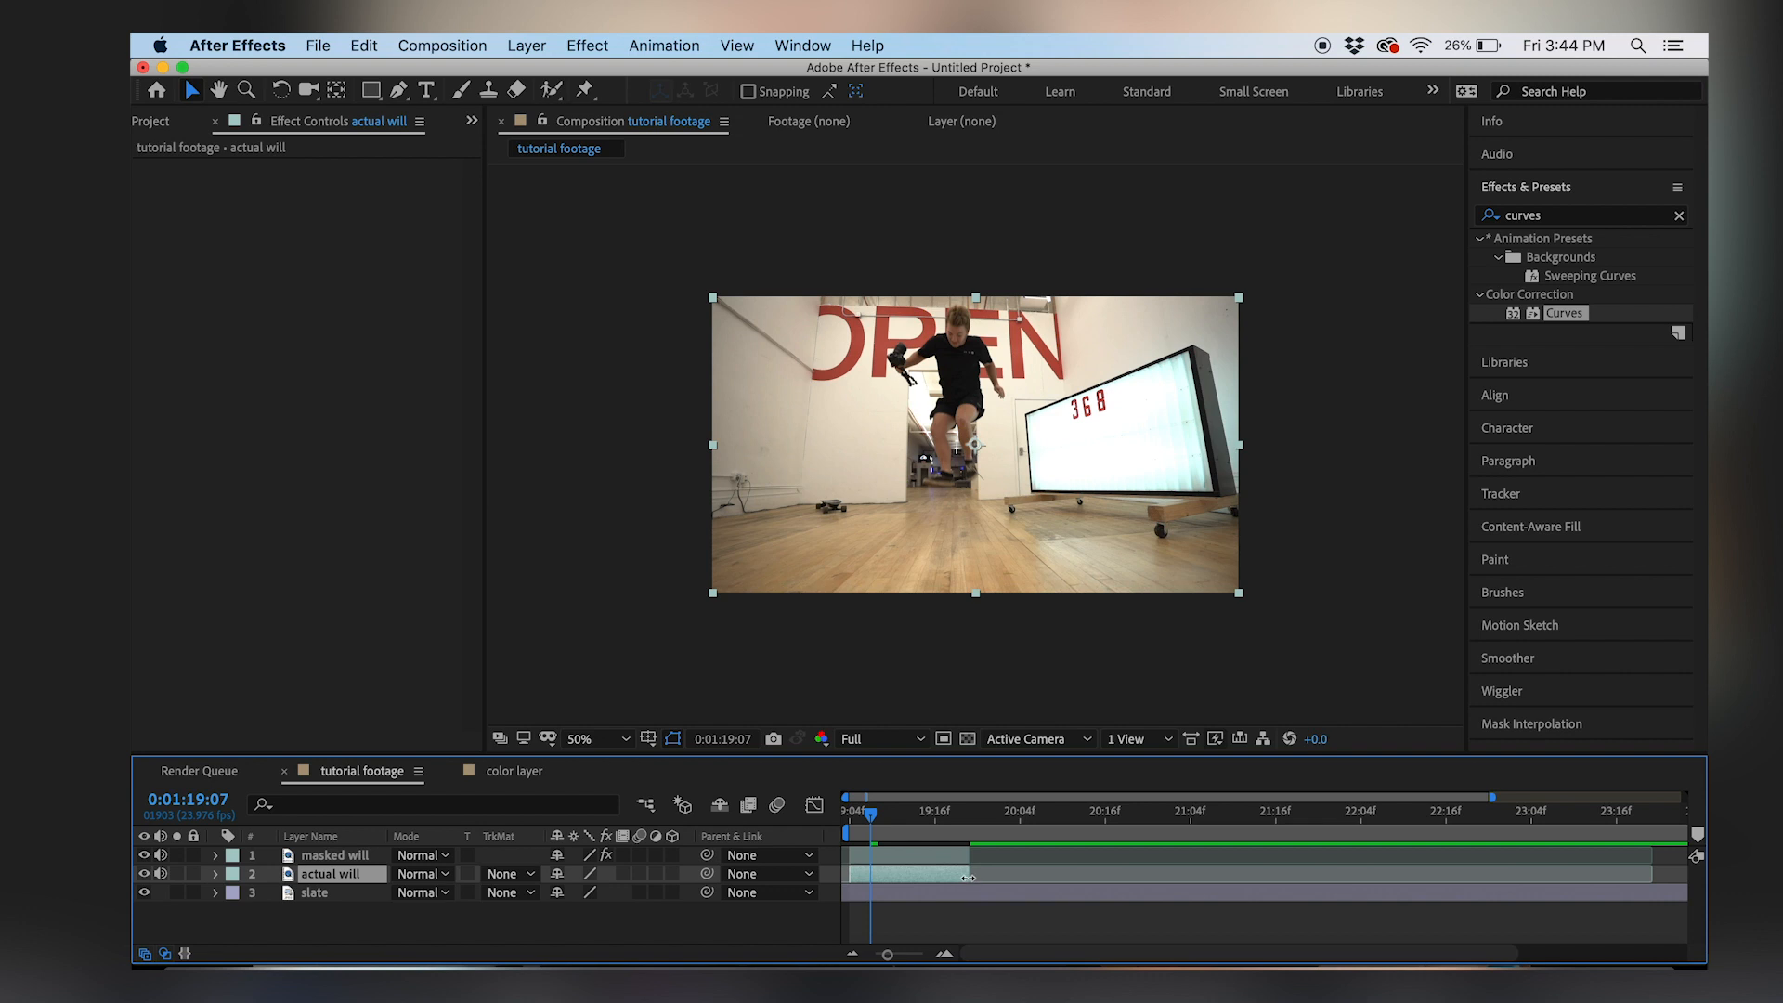
Extend the unmasked copy's end to about 0:01:22:10, trim its start to 0:01:19:13, and preview from the beginning.
left_click_drag(967, 878, 1402, 893)
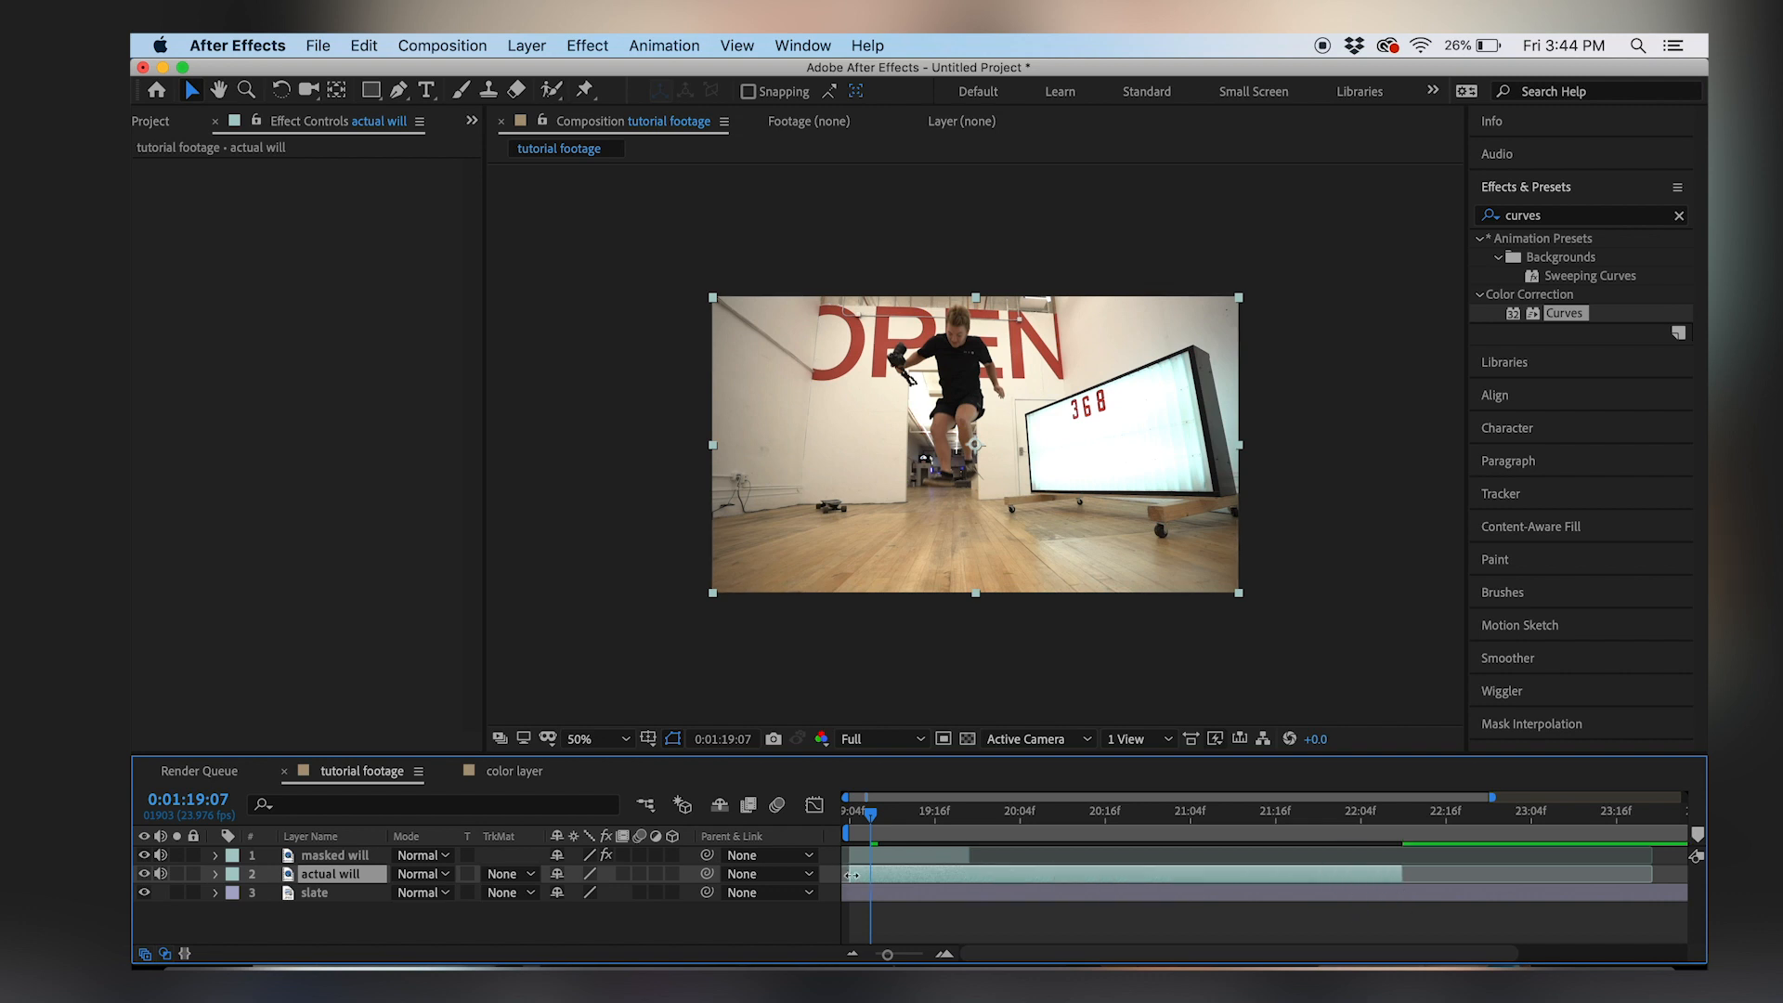
left_click_drag(851, 875, 929, 882)
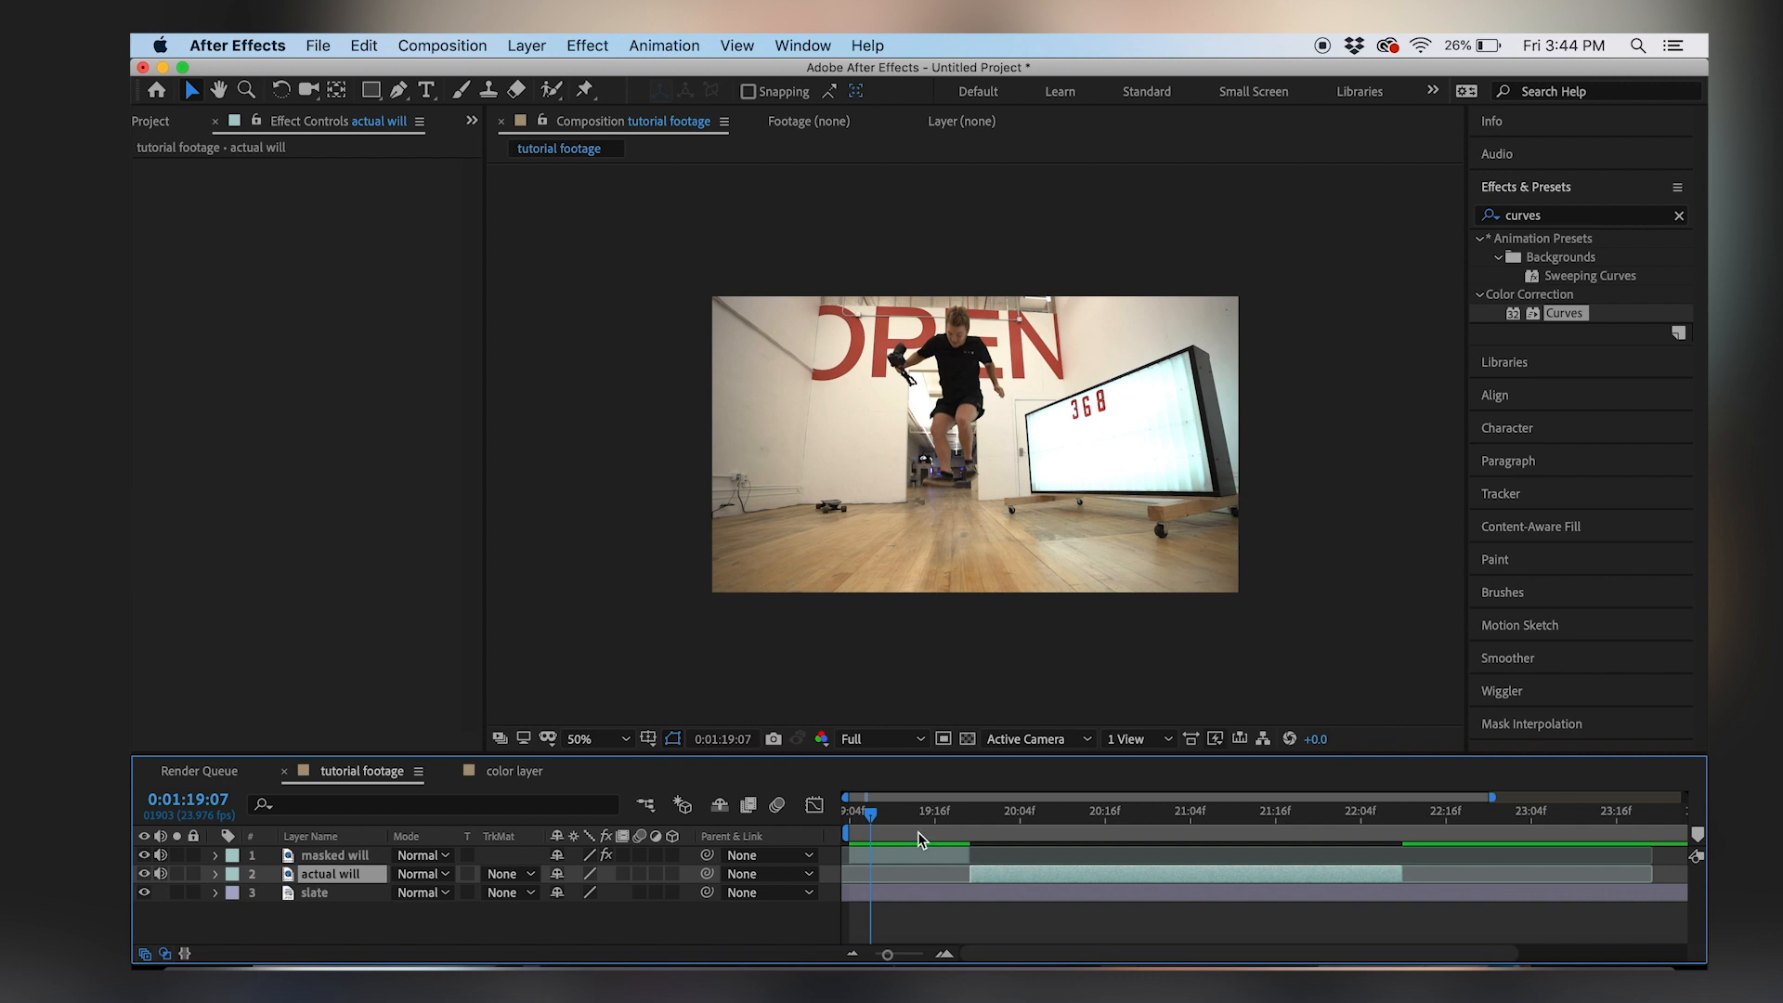
left_click(856, 822)
key("space")
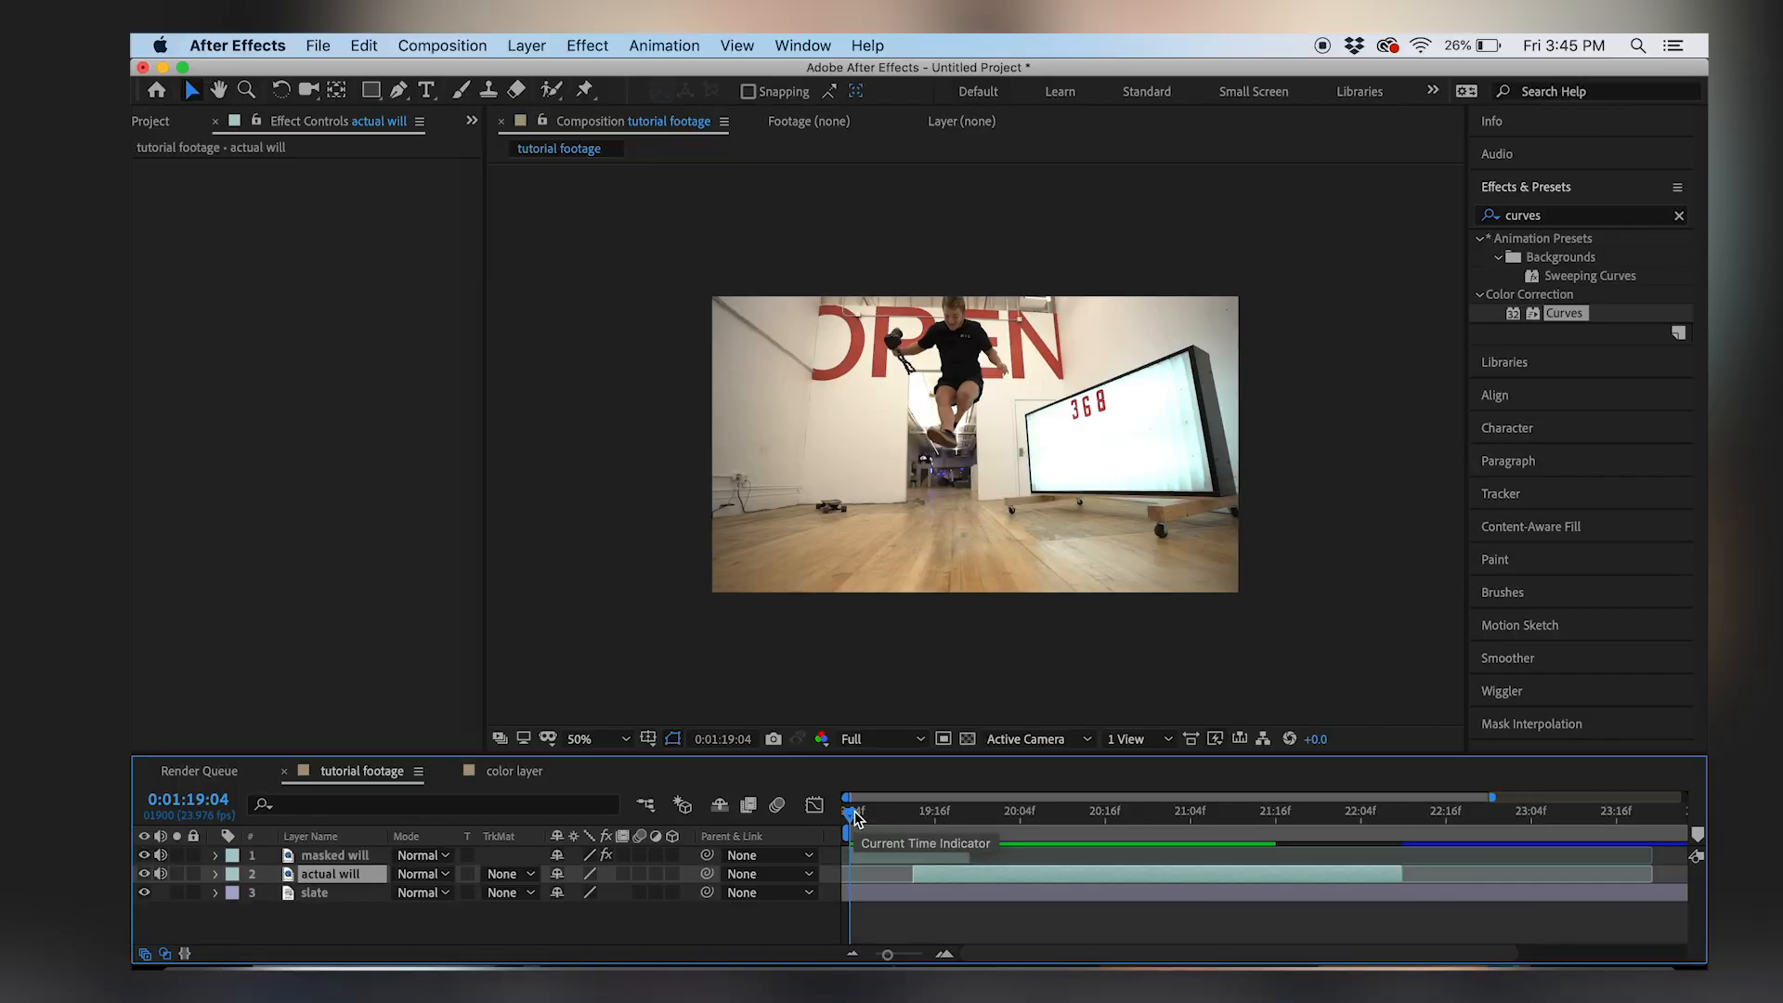
Add Scale keyframes of 100% to the masked layer at 0:01:19:04 and at the landing frame, 0:01:19:13.
left_click(882, 854)
key("s")
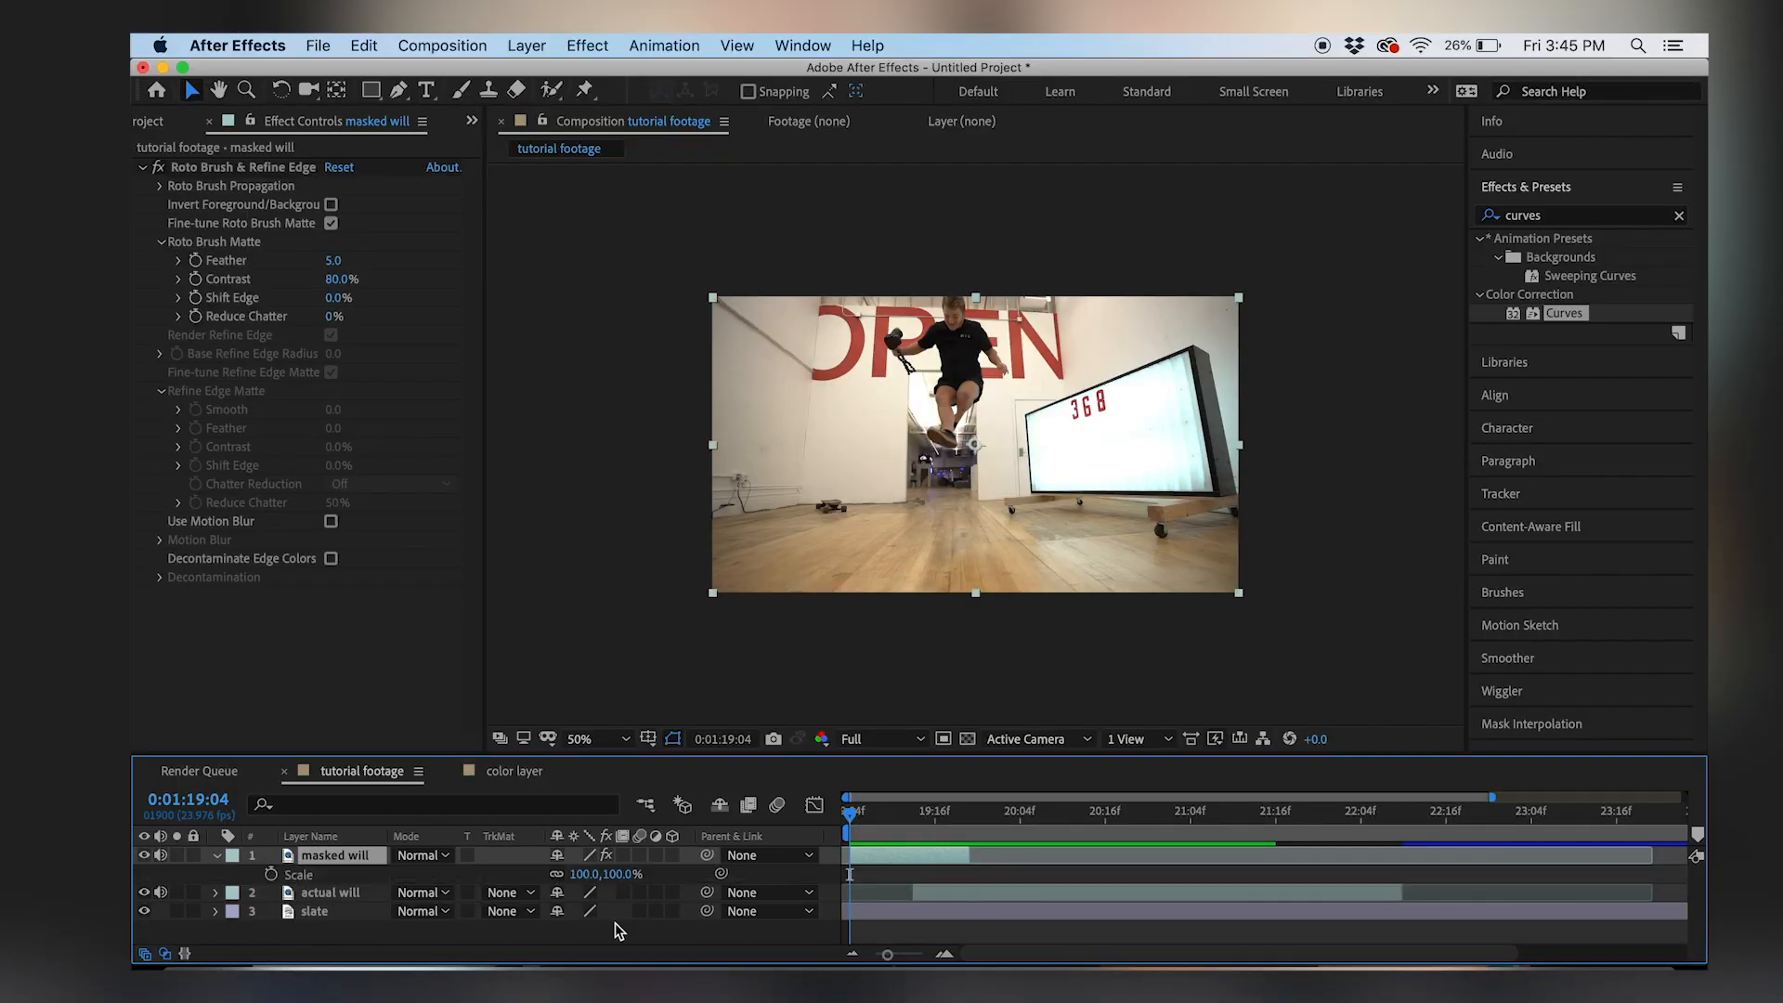
left_click(270, 875)
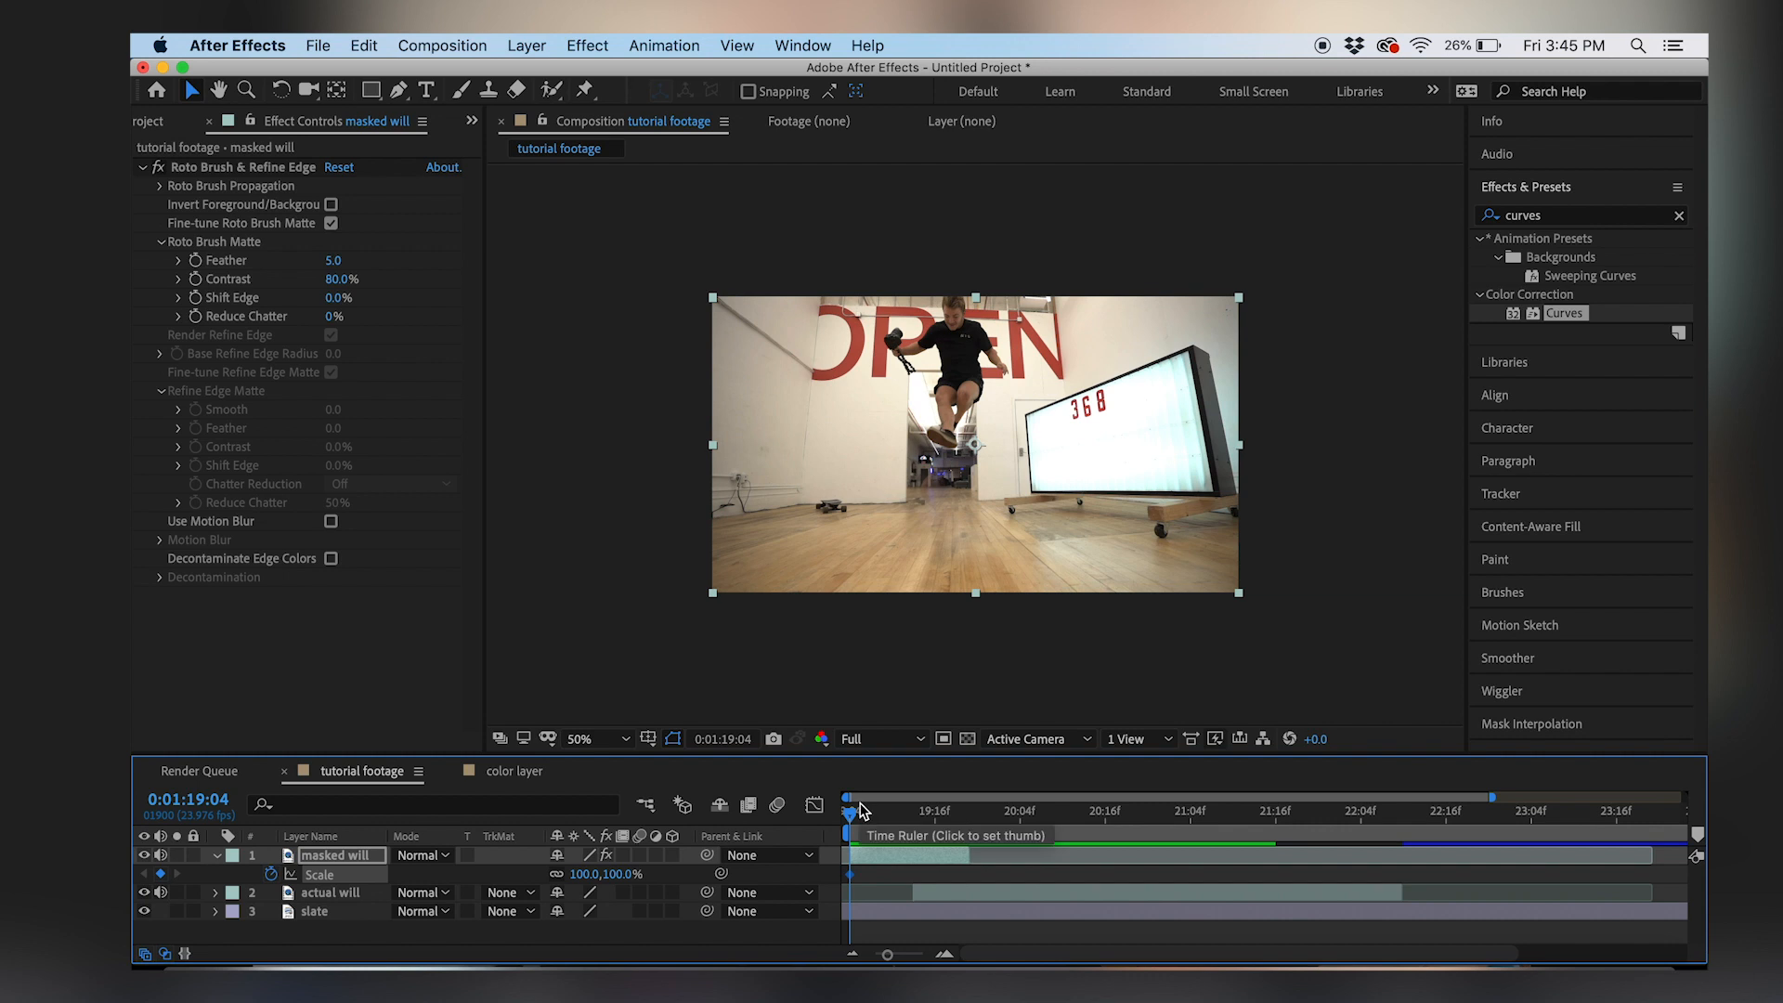
left_click(906, 825)
left_click_drag(906, 825, 912, 825)
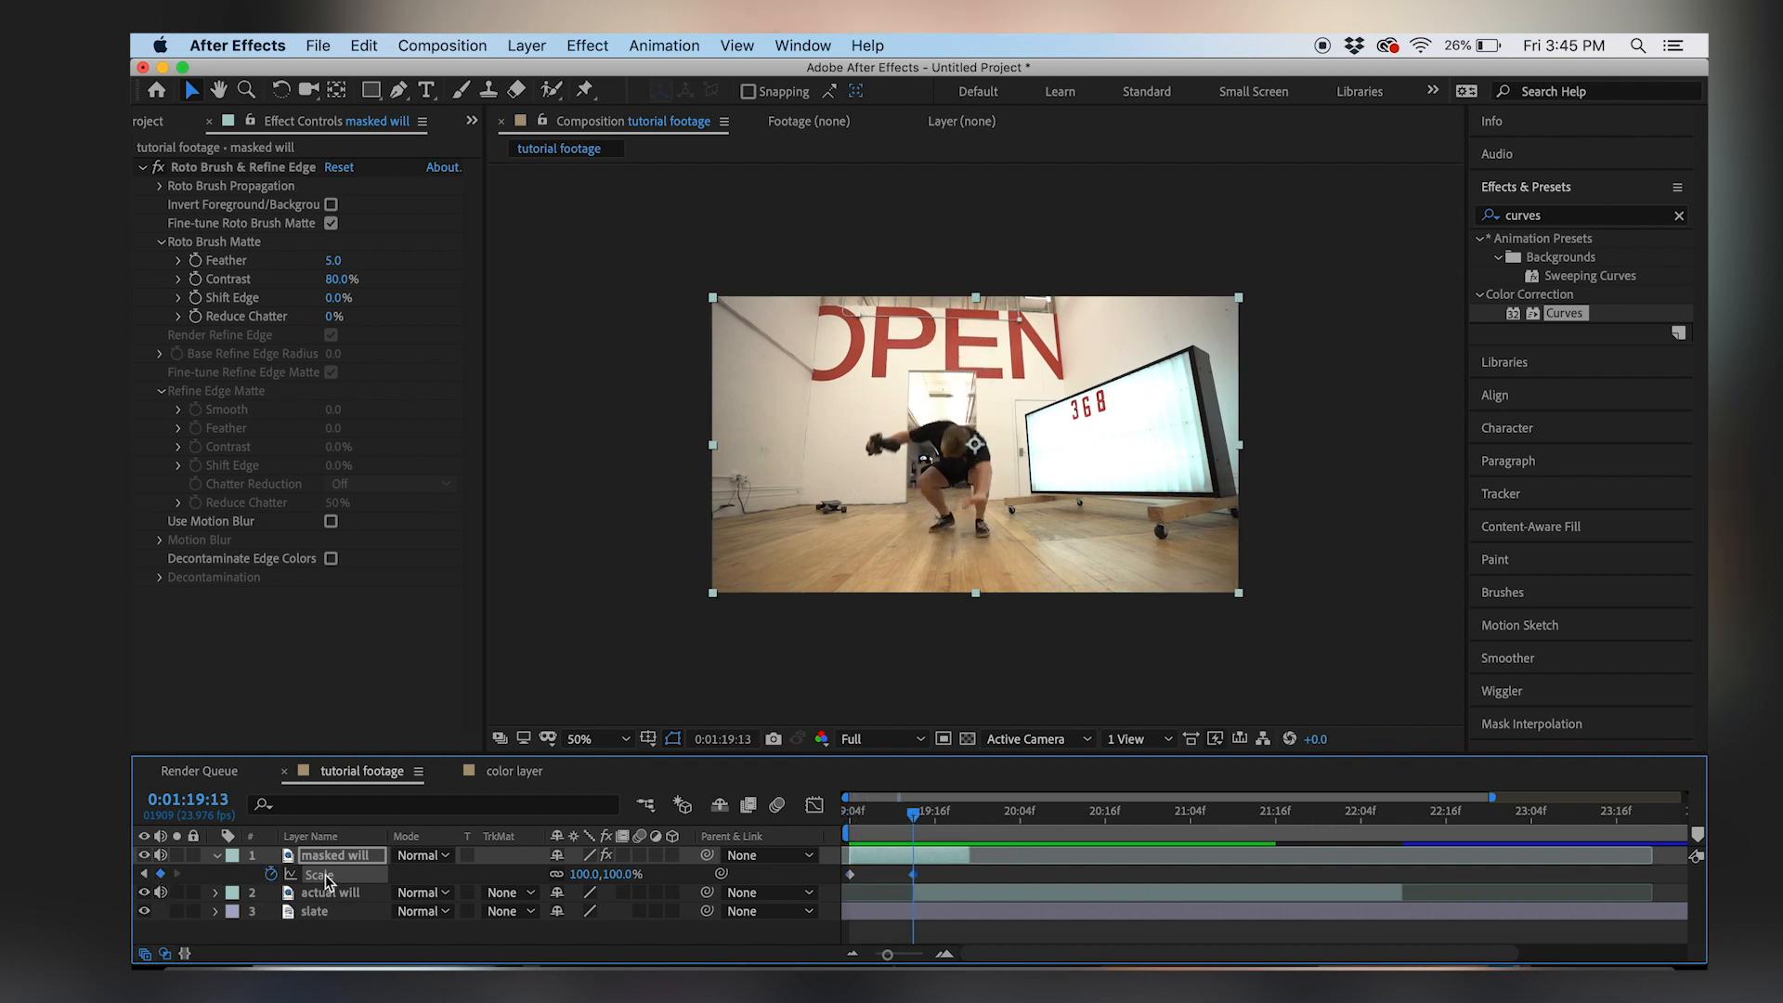
Add Position keyframes of 960, 540 to the masked layer at 0:01:19:04 and 0:01:19:13.
left_click_drag(880, 823, 816, 820)
key("p")
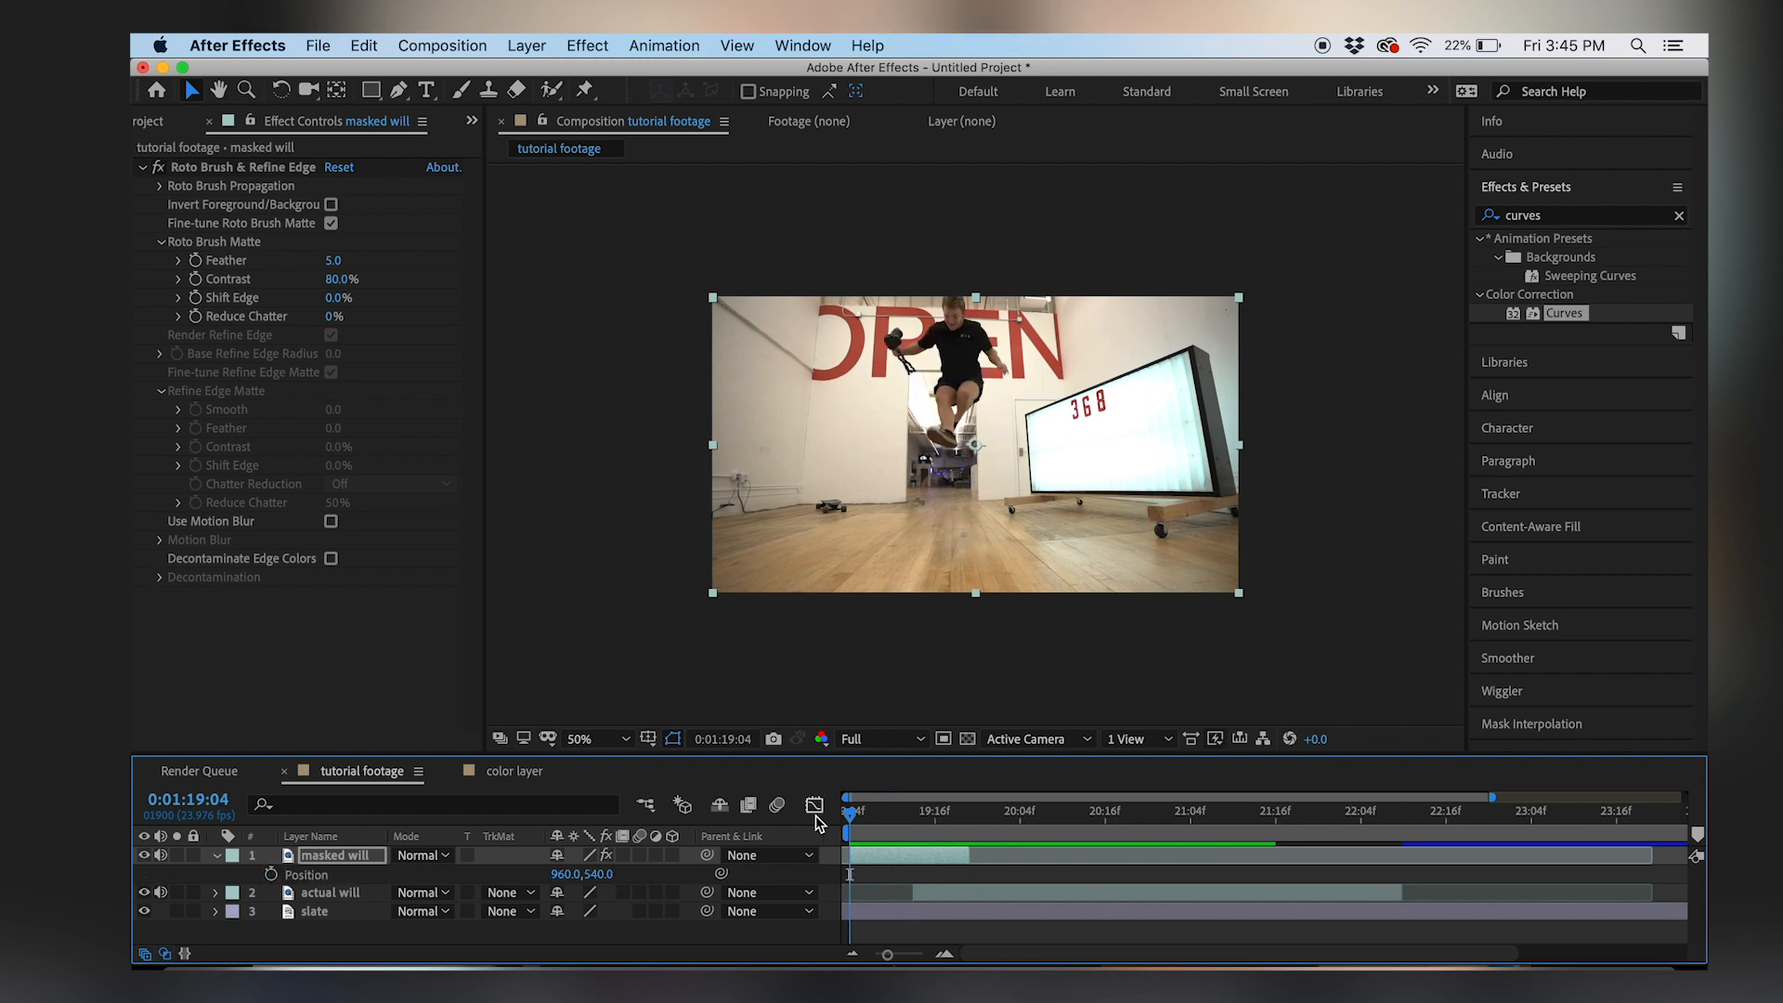
left_click(271, 874)
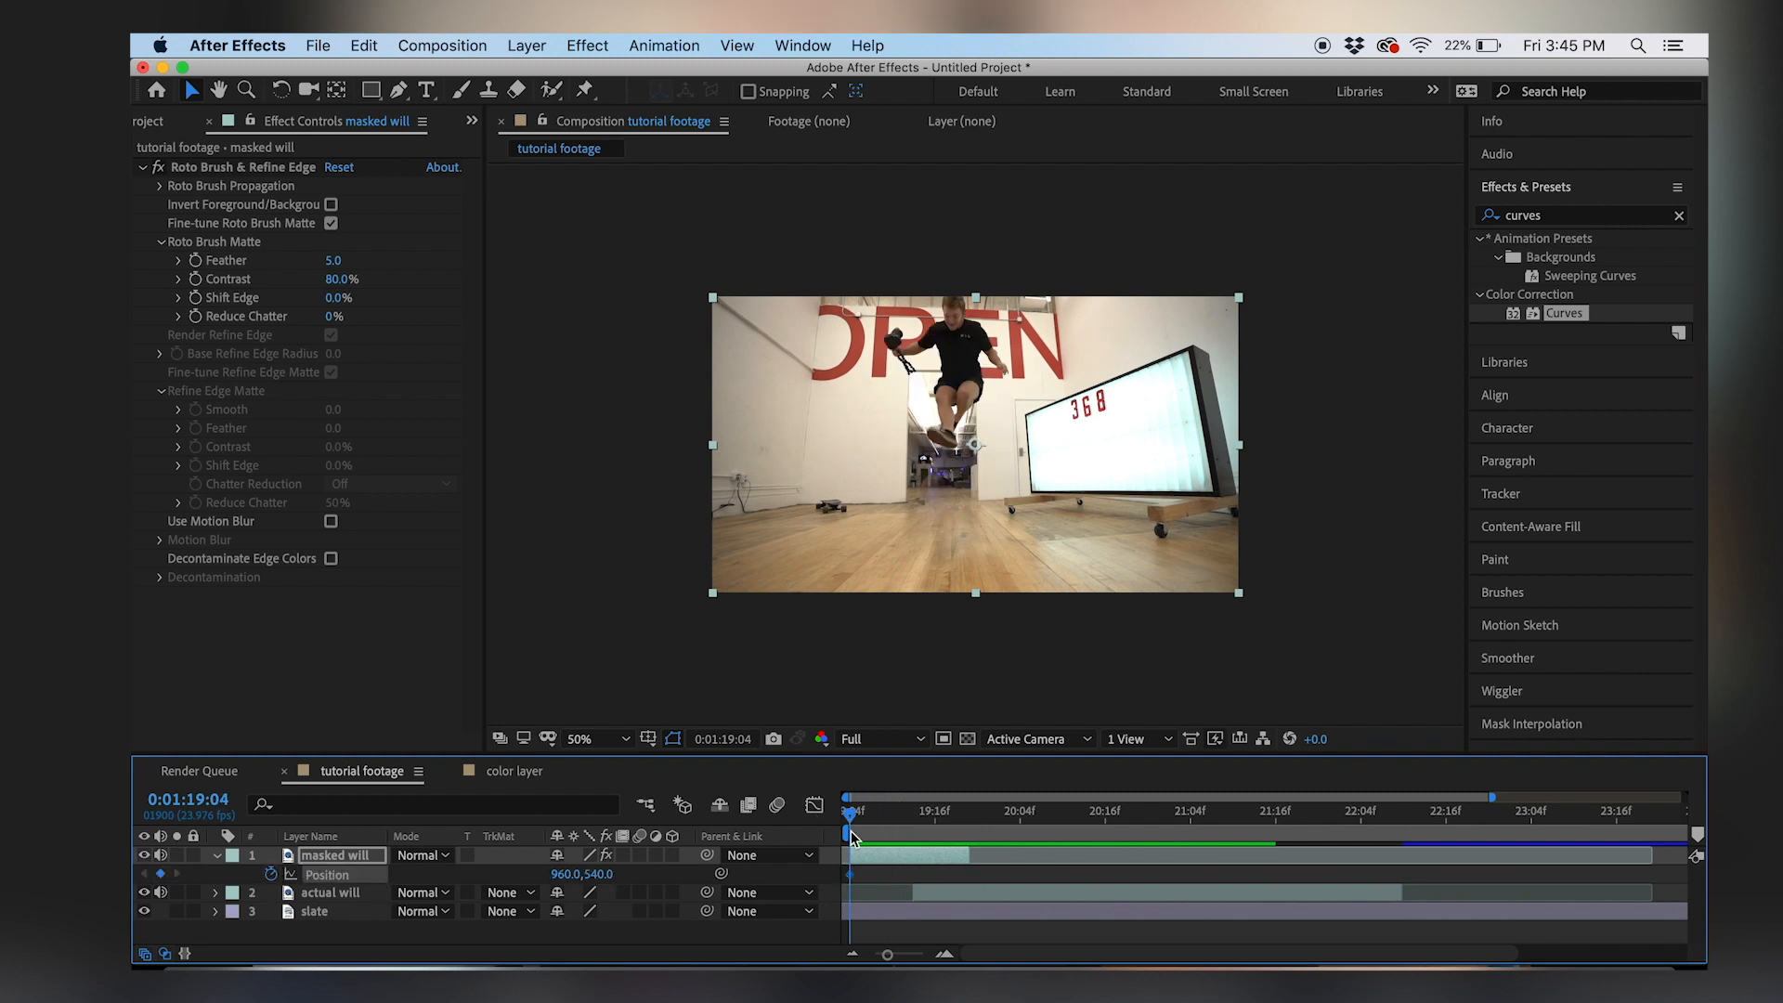
left_click_drag(856, 815, 918, 819)
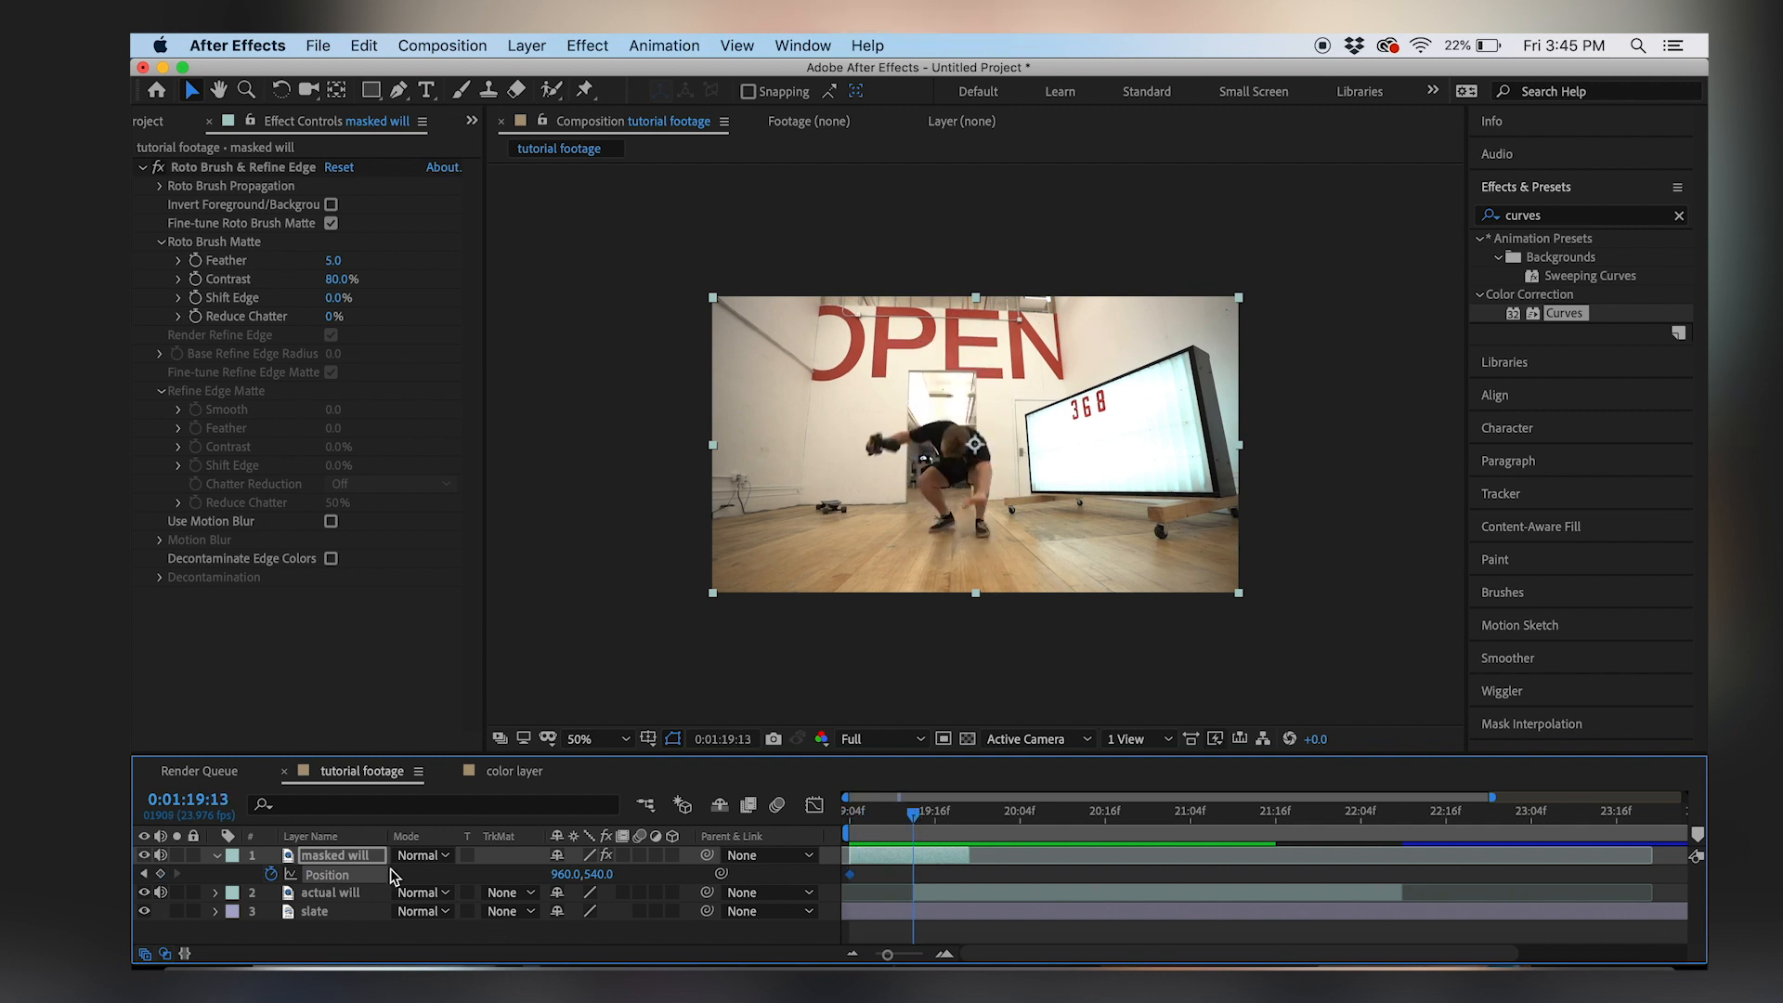
left_click_drag(929, 826, 815, 814)
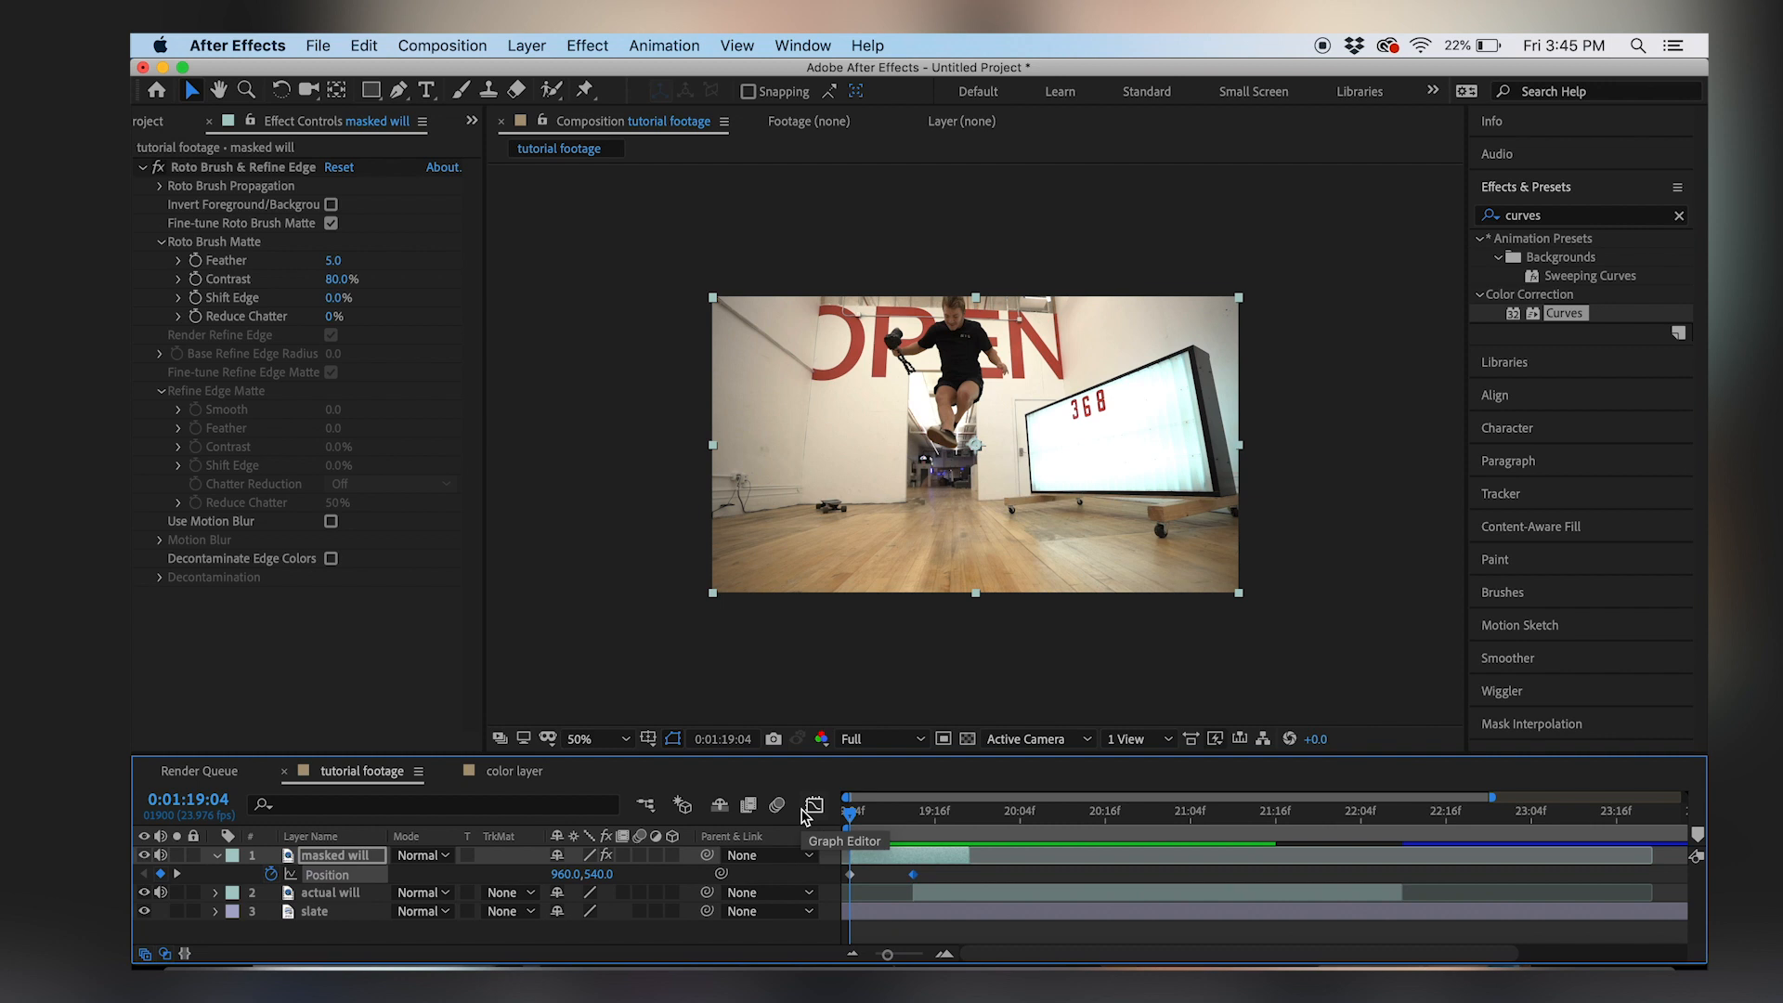
Show the masked layer's keyframed properties and set its Scale to 28% and Position to 960, 160 at 0:01:19:04.
key("u")
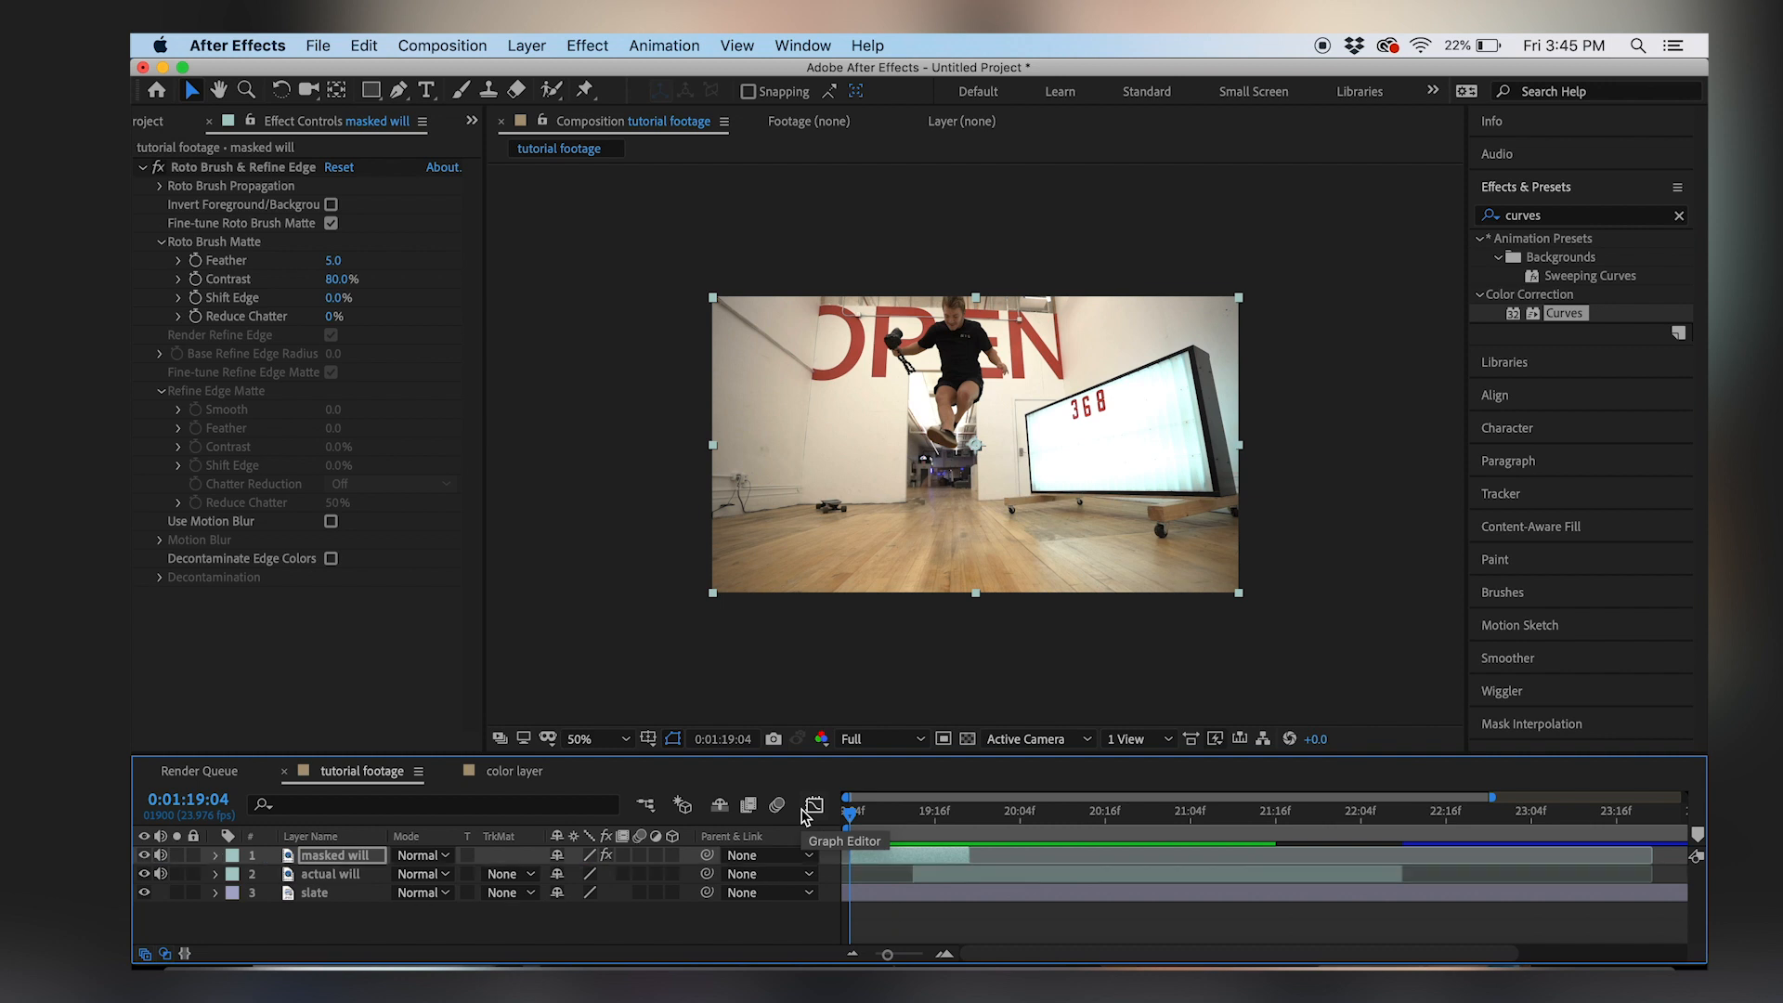
key("u")
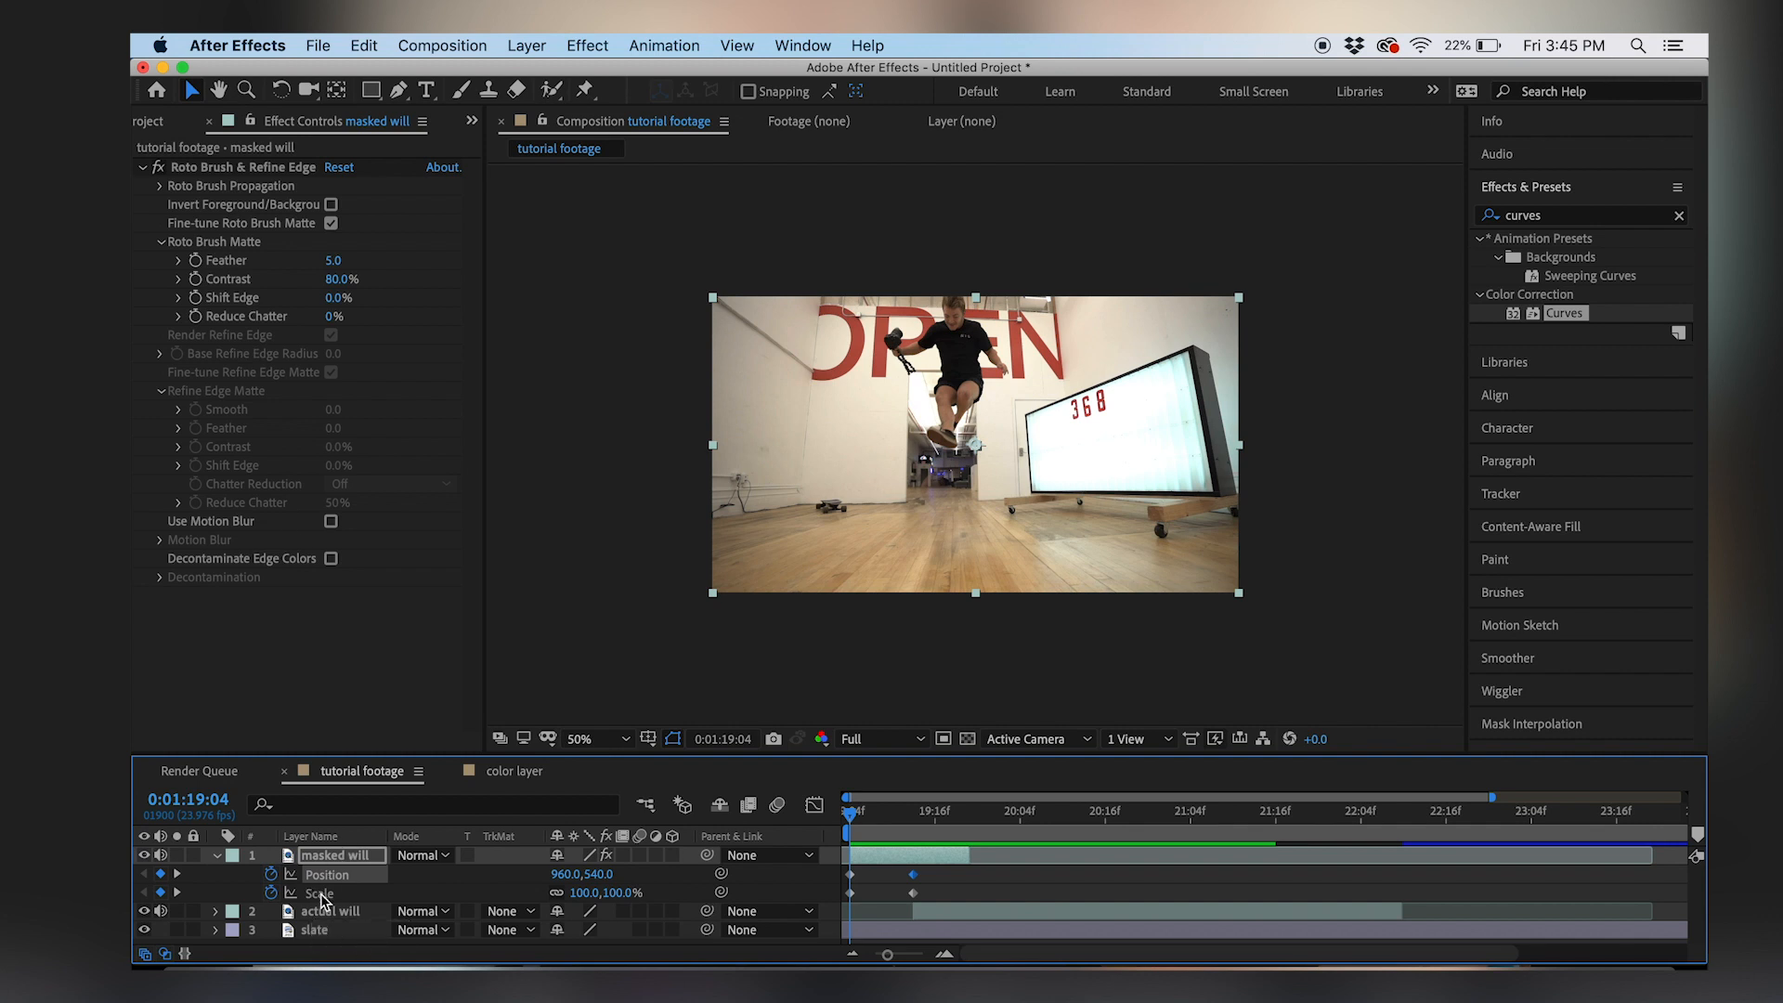
left_click_drag(592, 894, 517, 897)
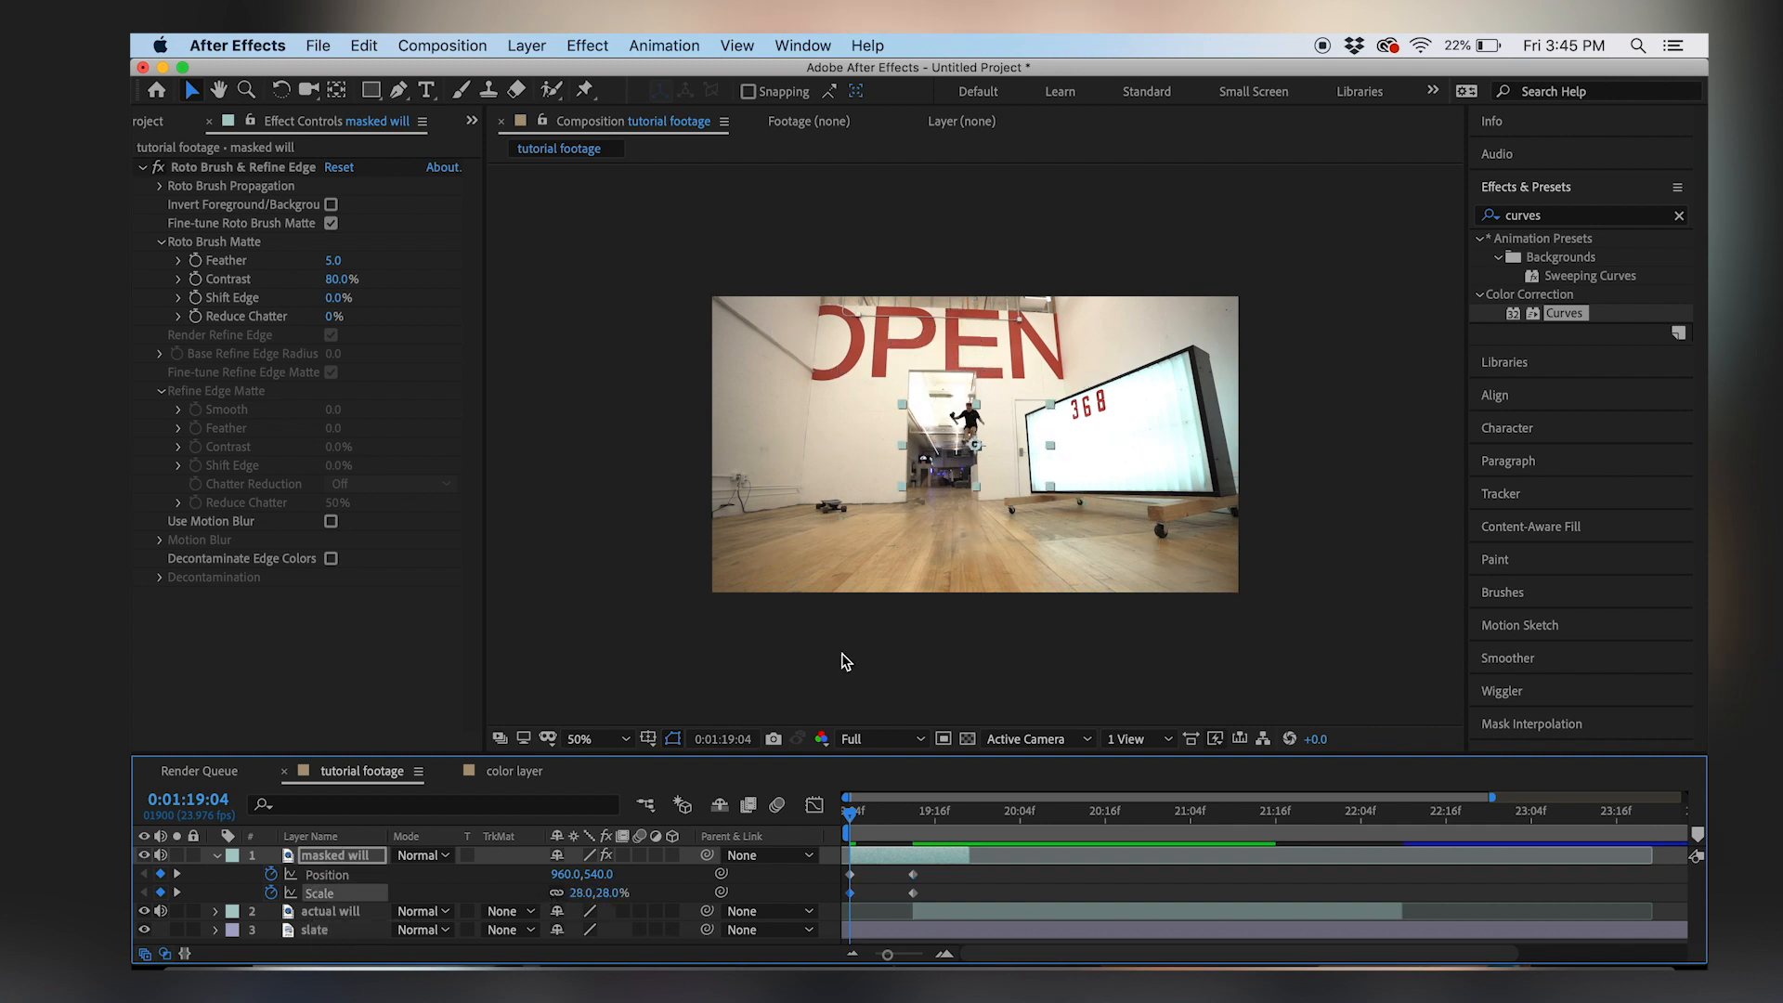
left_click_drag(585, 880, 182, 881)
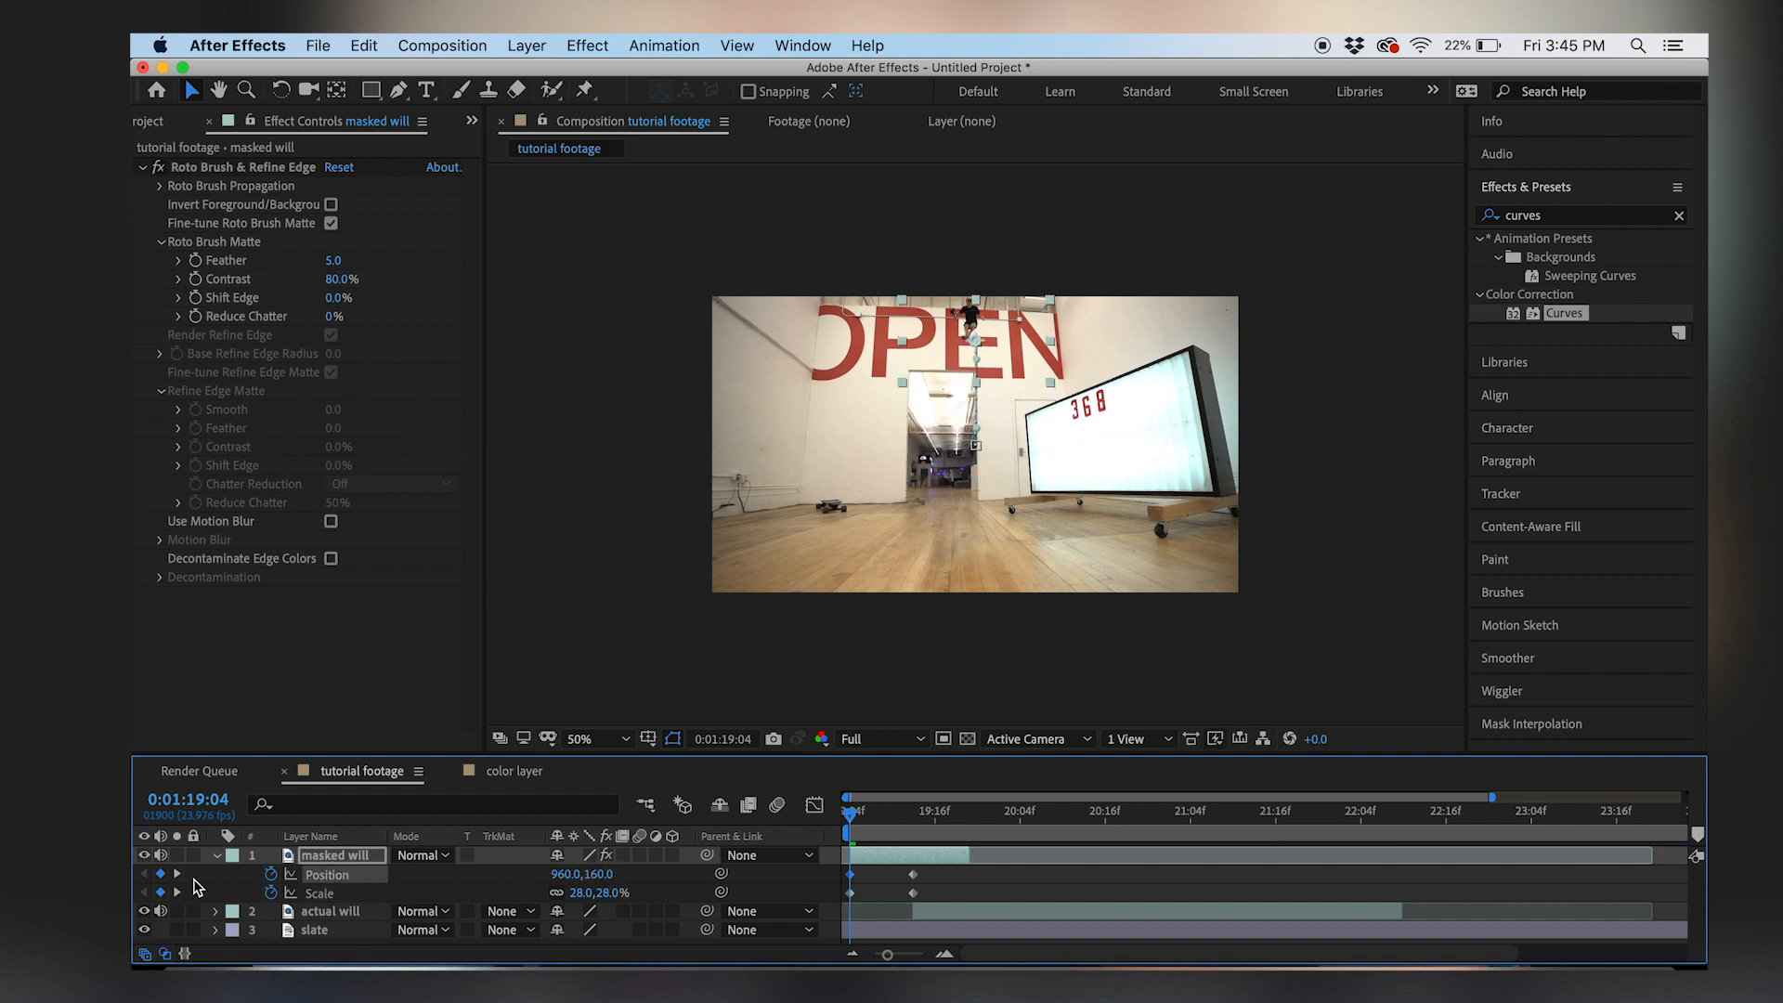
Apply the Turbulent Displace effect to the masked layer at 0:01:19:04 and set its Displacement to Twist.
left_click_drag(854, 816, 795, 826)
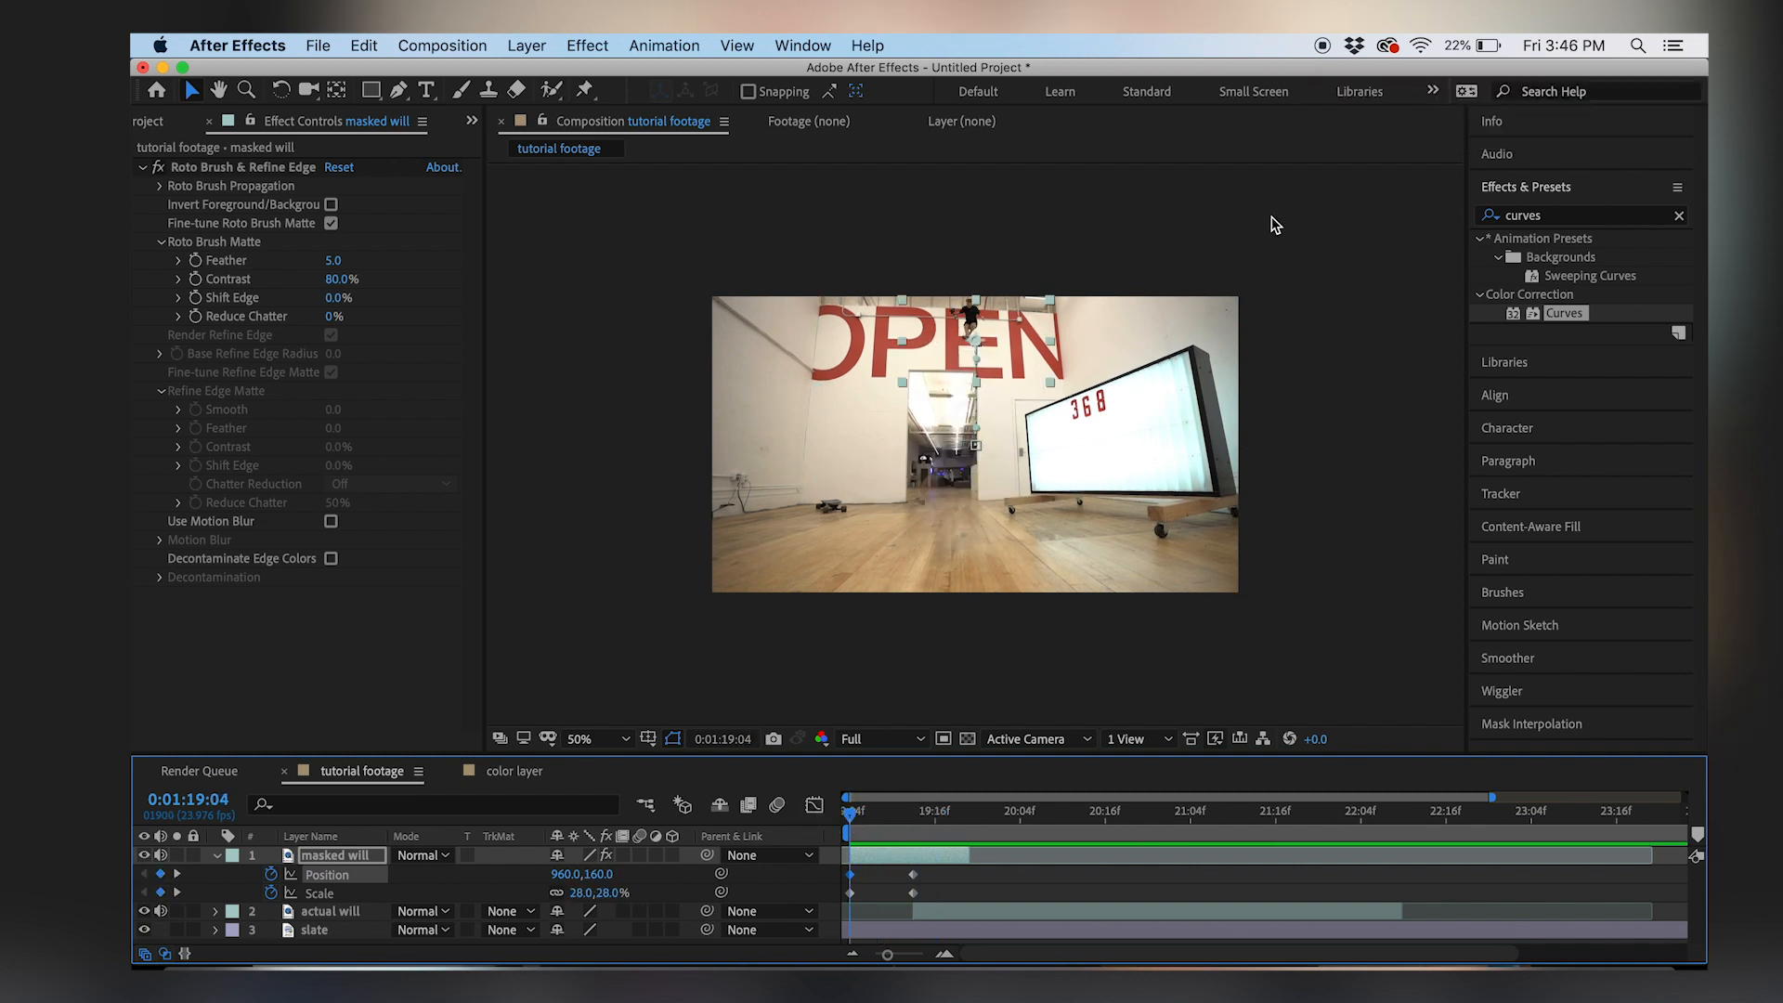
left_click(1588, 219)
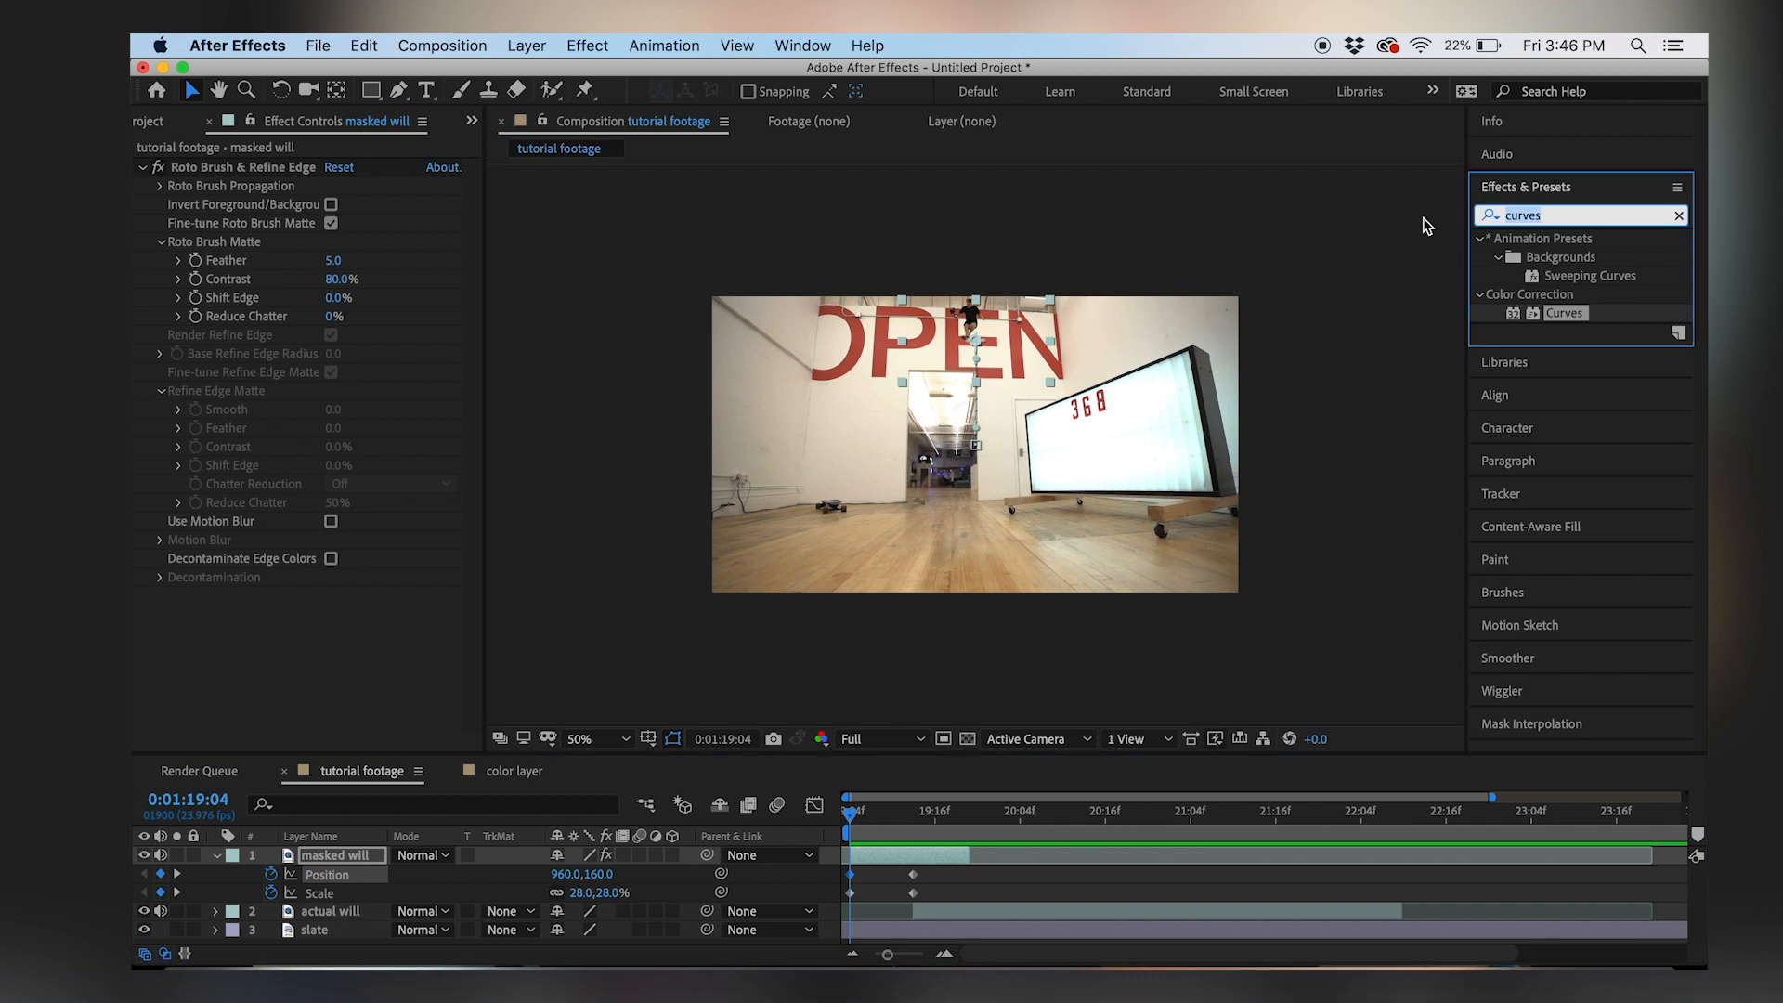
type("turb")
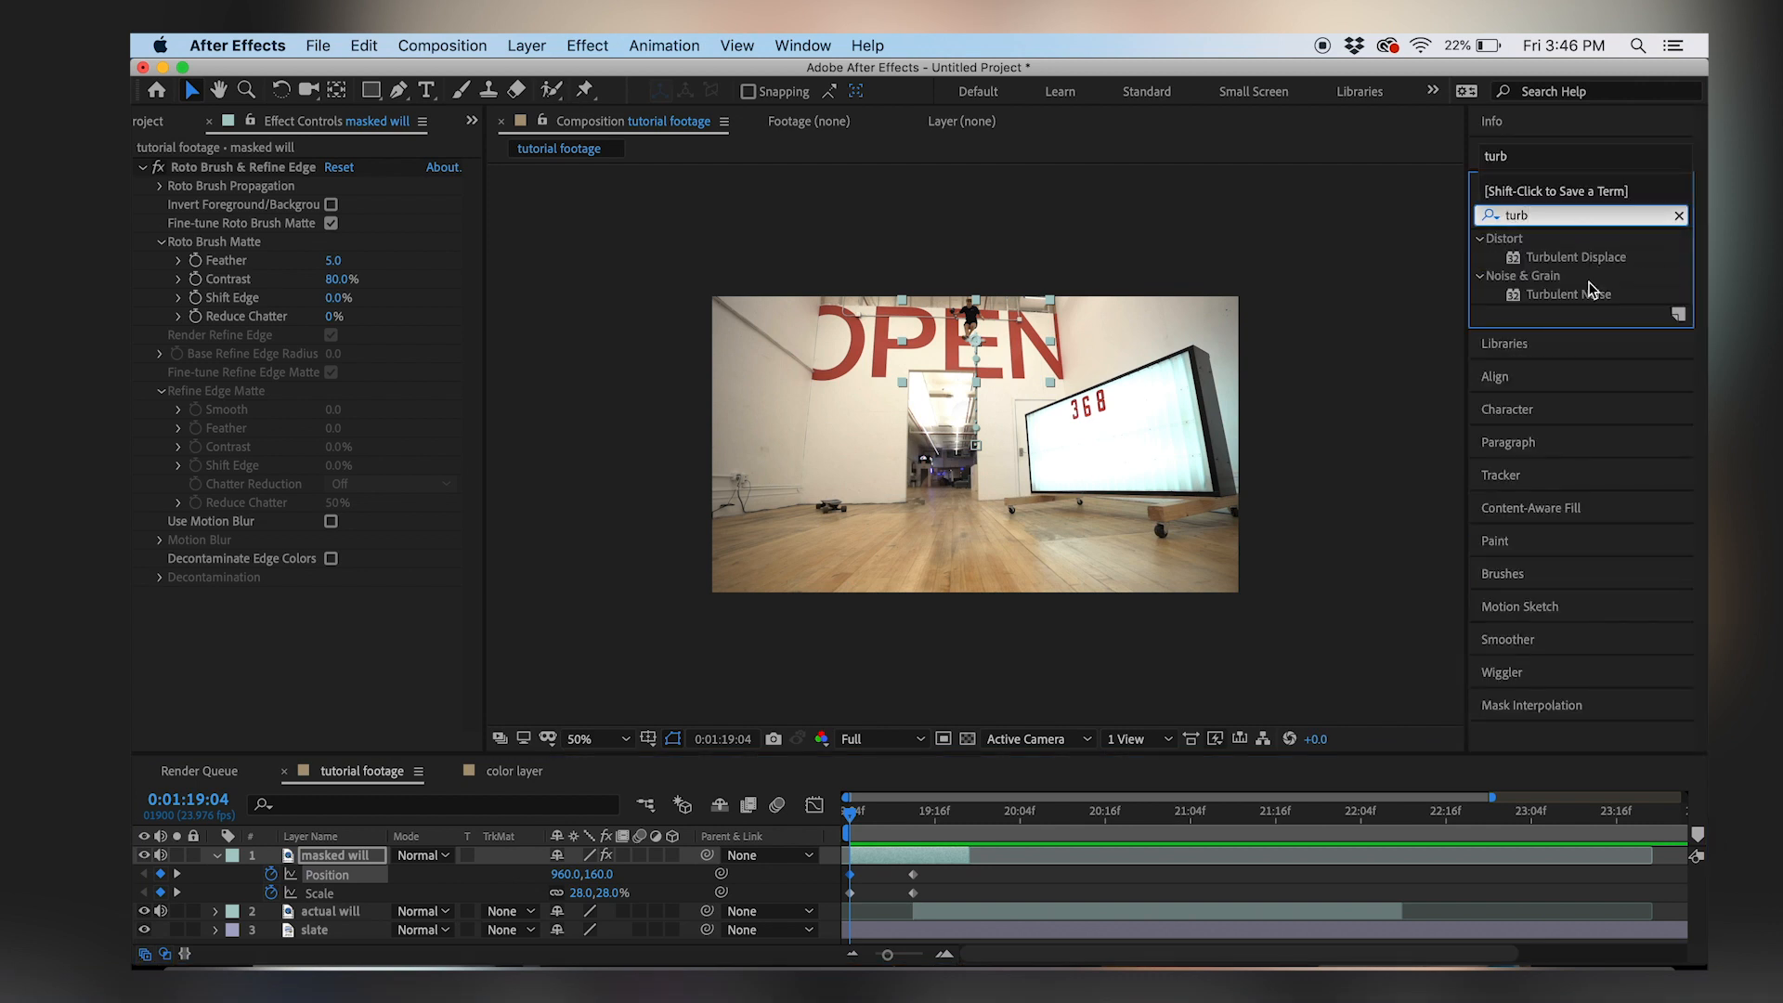
left_click(1610, 260)
left_click_drag(1024, 765, 866, 861)
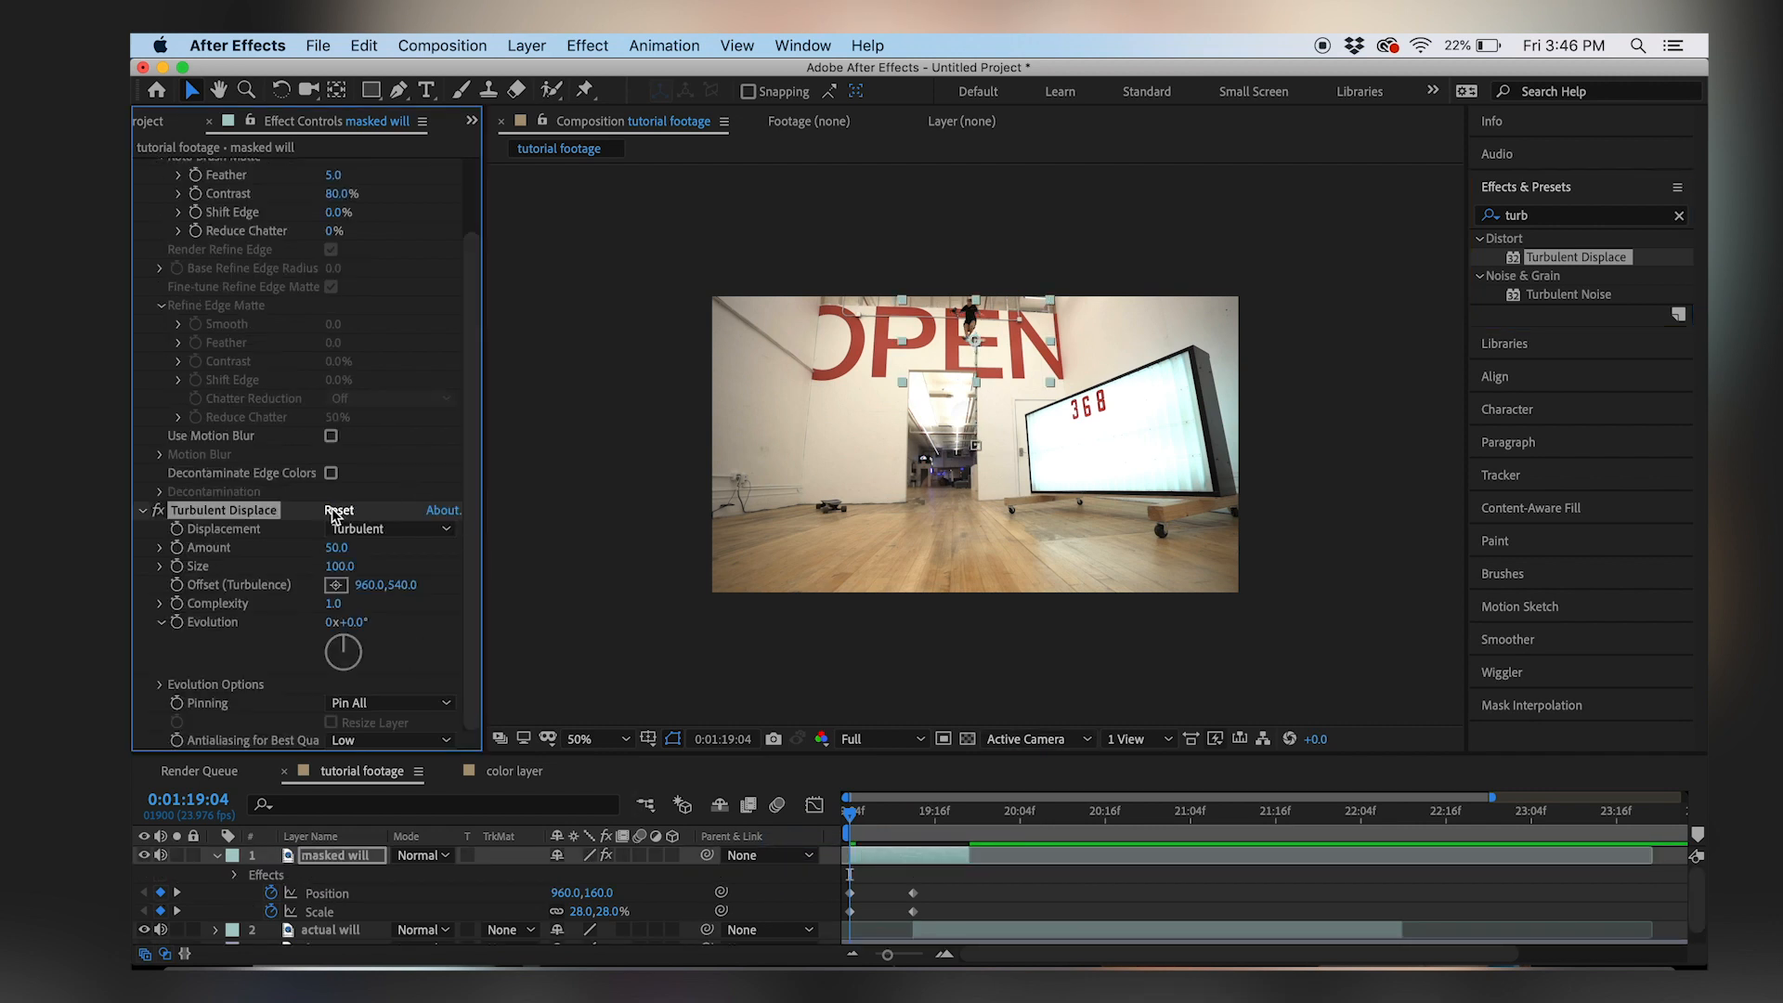
left_click(399, 529)
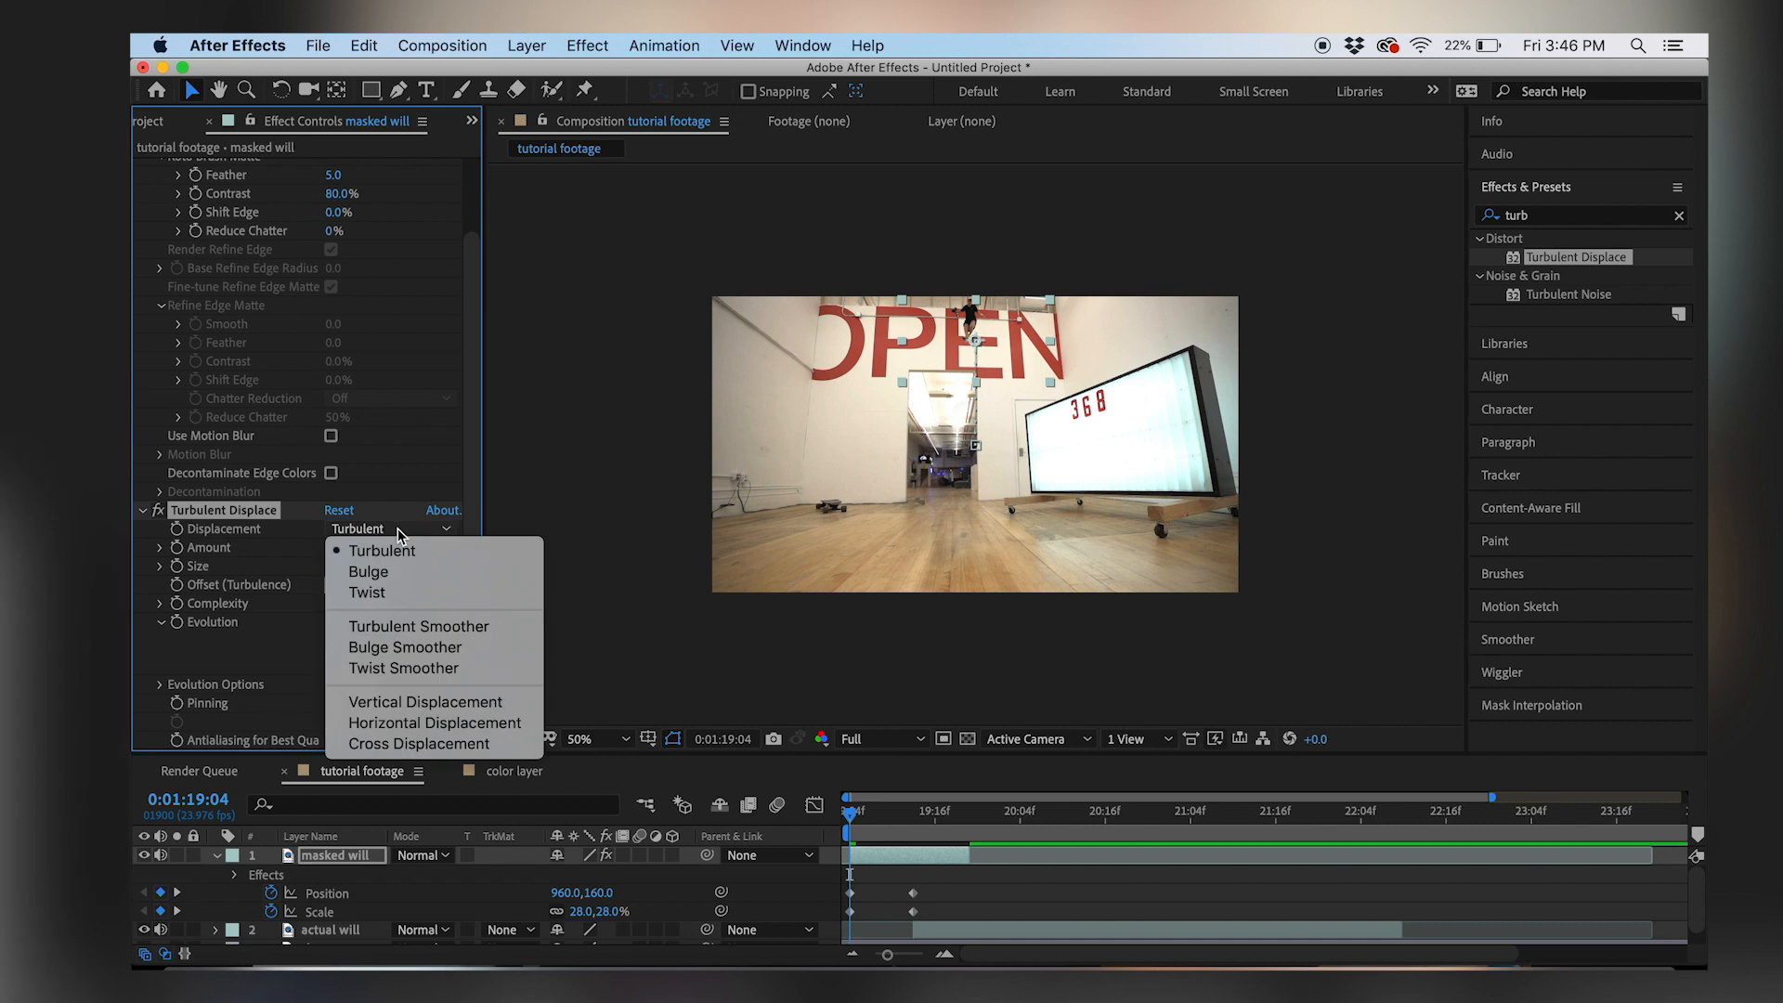
left_click(390, 593)
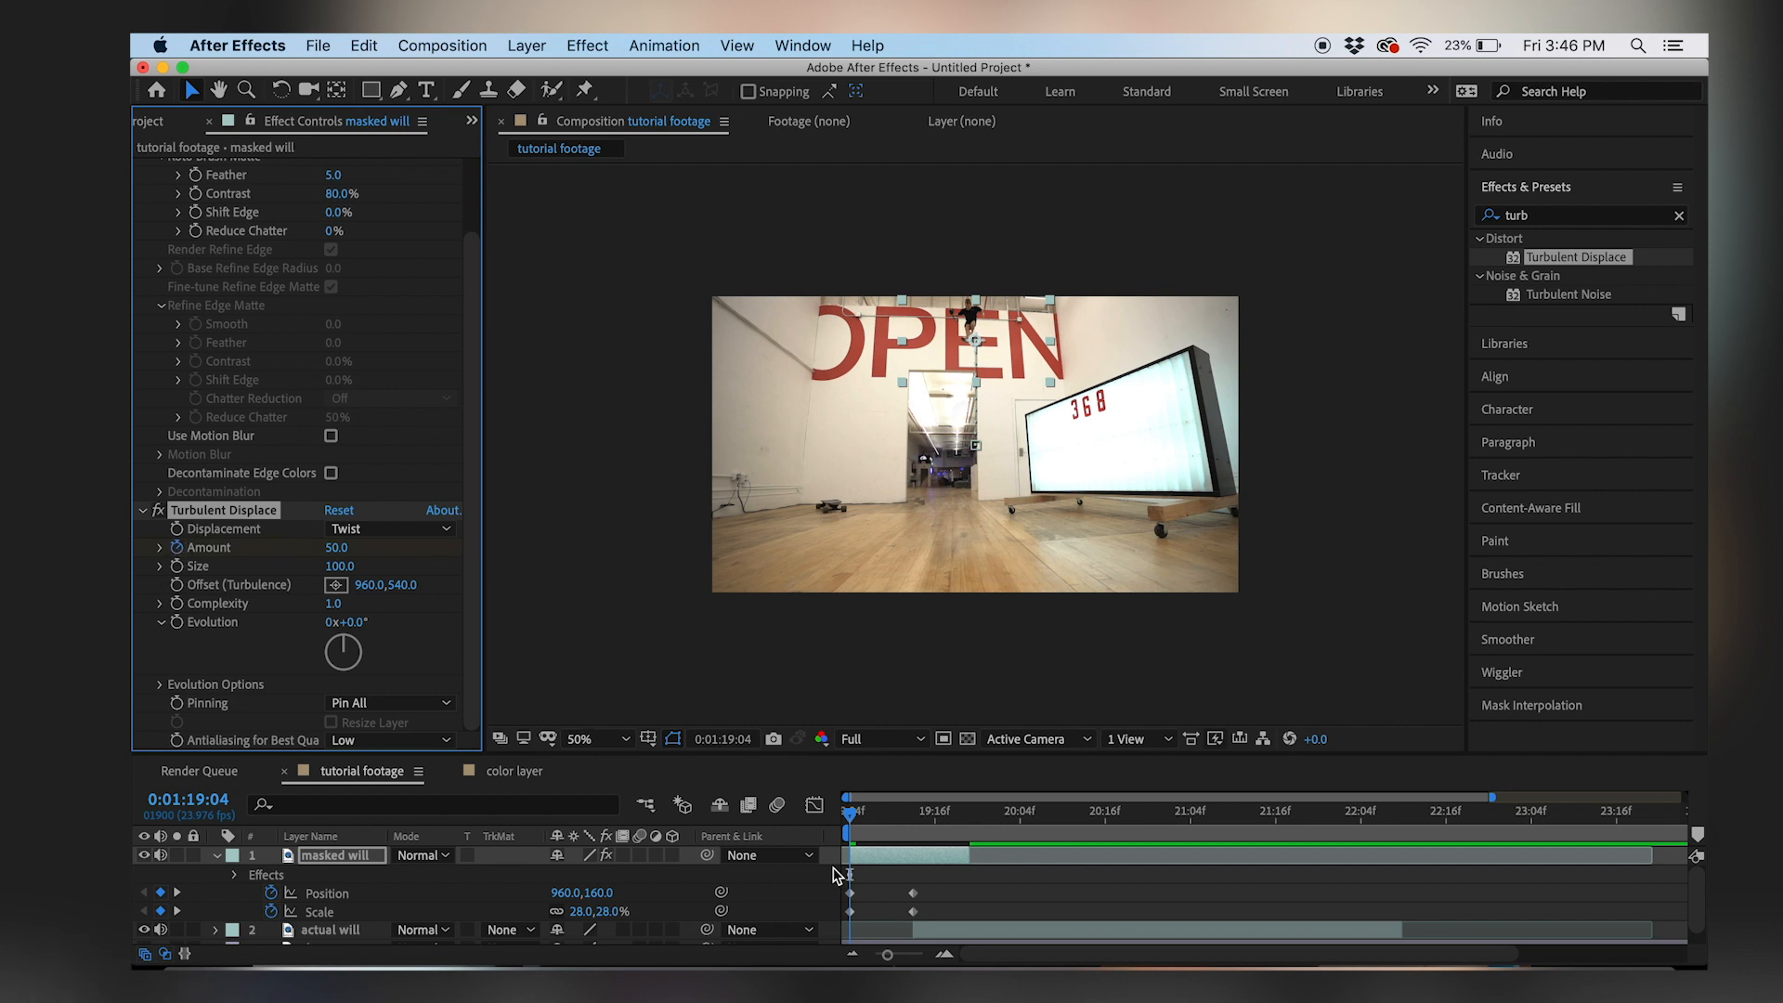
Keyframe the Turbulent Displace Amount at 50 on the masked layer at 0:01:19:04 and 0:01:19:13.
key("u")
key("u")
key("u")
key("u")
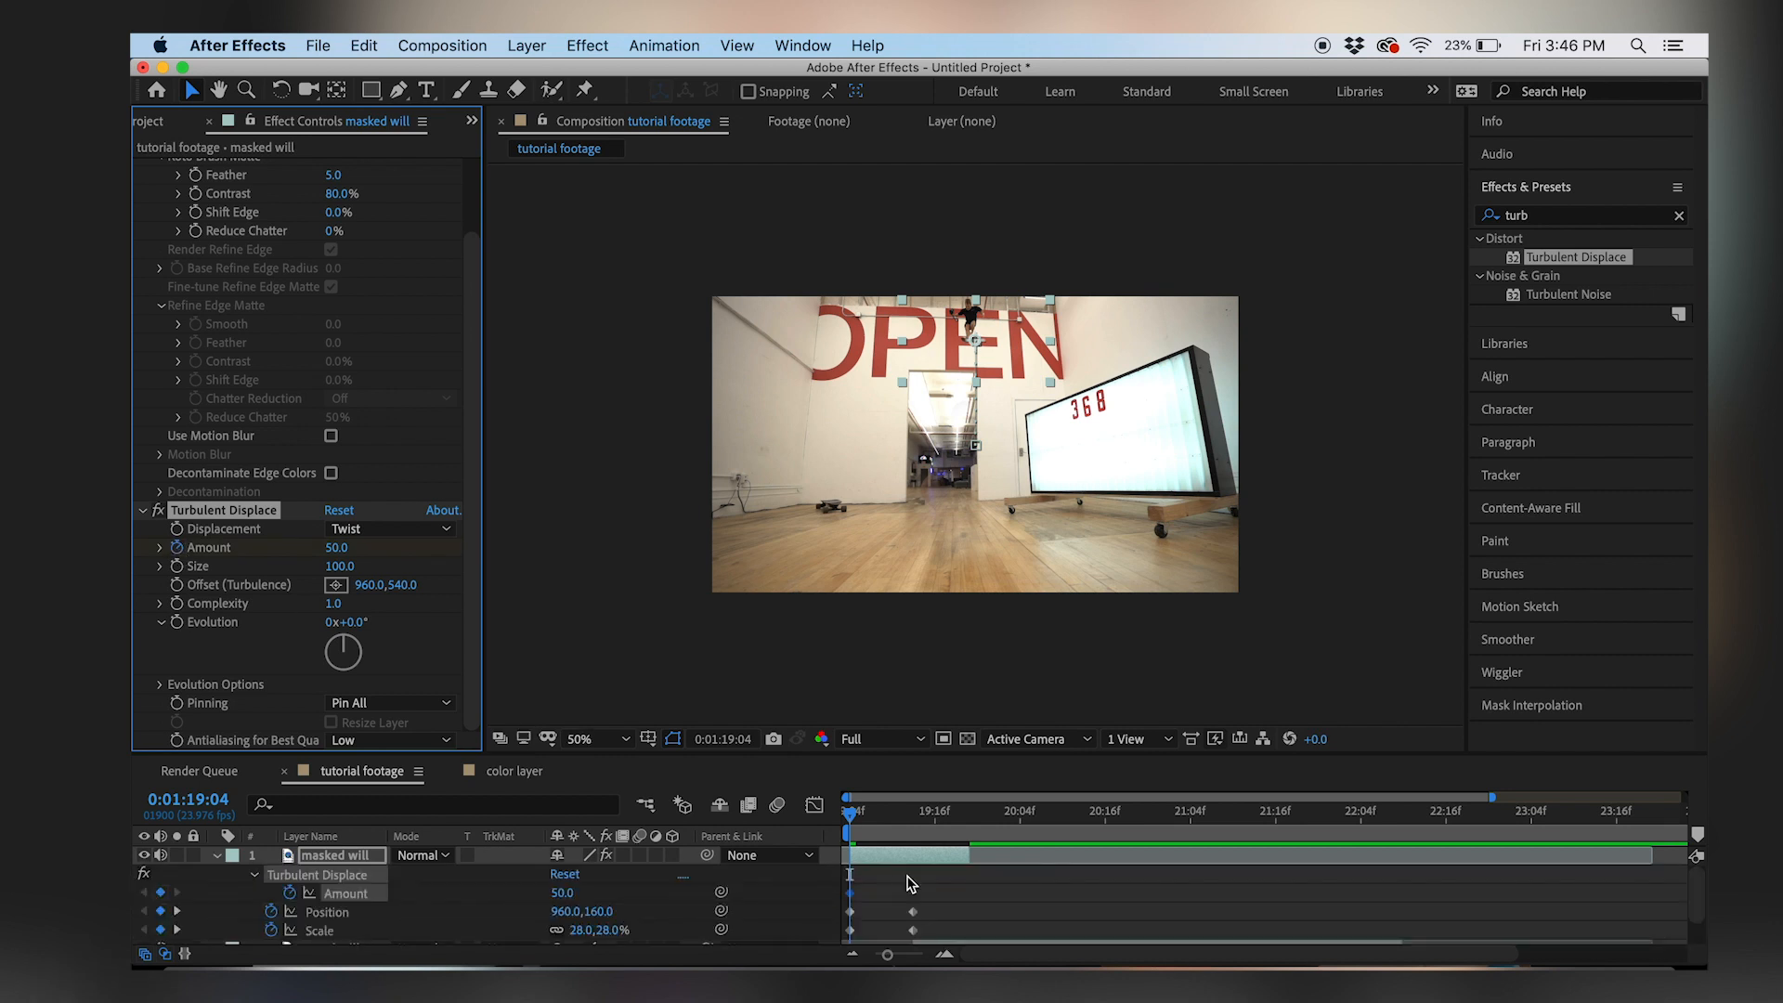
left_click_drag(851, 816, 913, 816)
scroll(940, 905, "down", 2)
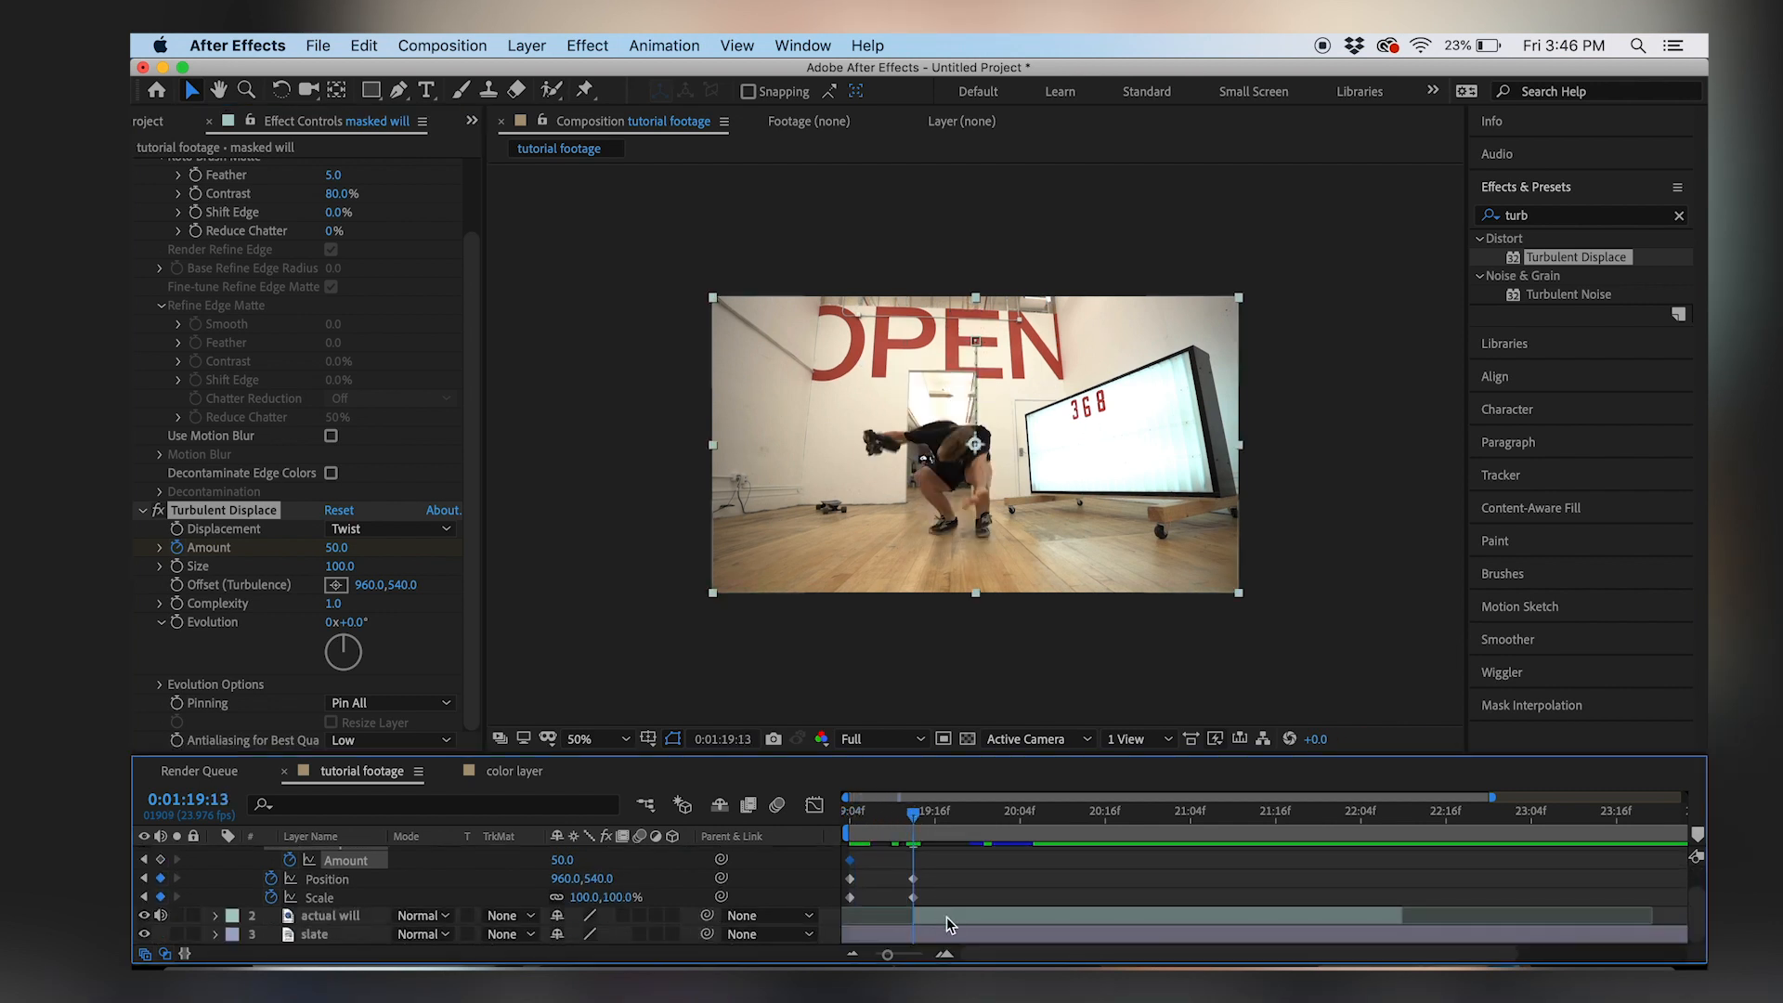
scroll(945, 917, "up", 2)
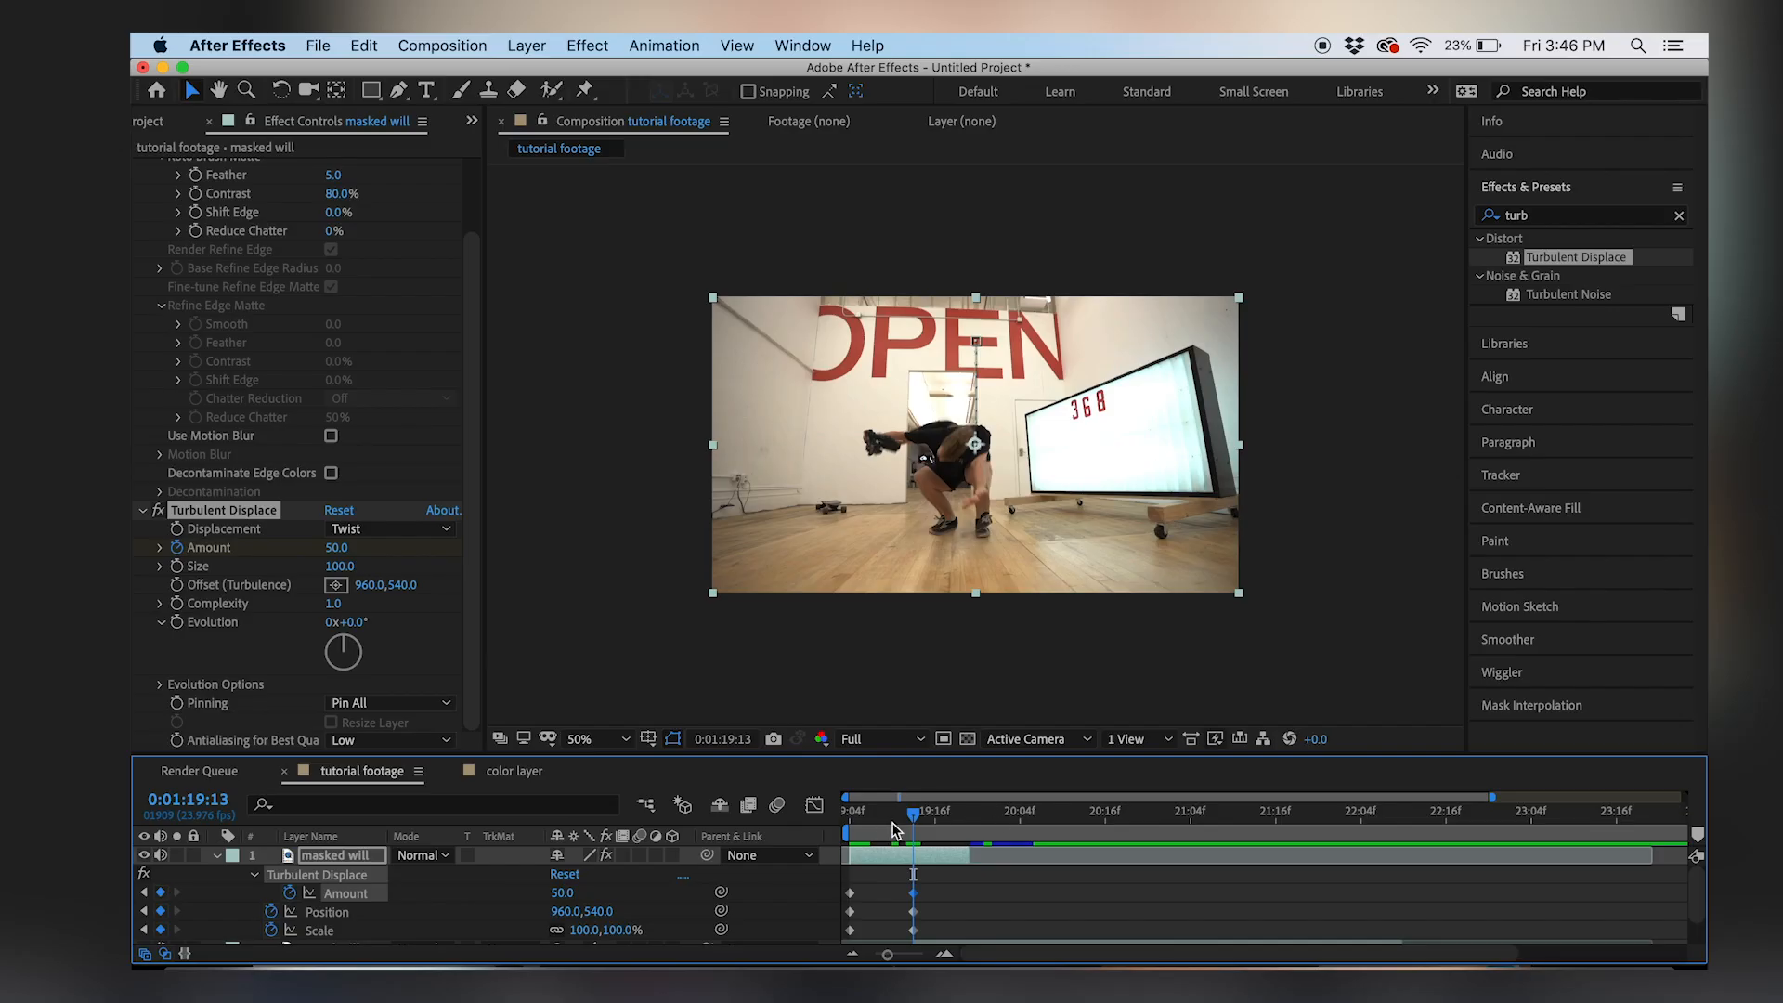
Set the masked layer's Turbulent Displace Amount to 511 at 0:01:19:04 and 831.2 at 0:01:19:08.
left_click_drag(892, 824, 832, 823)
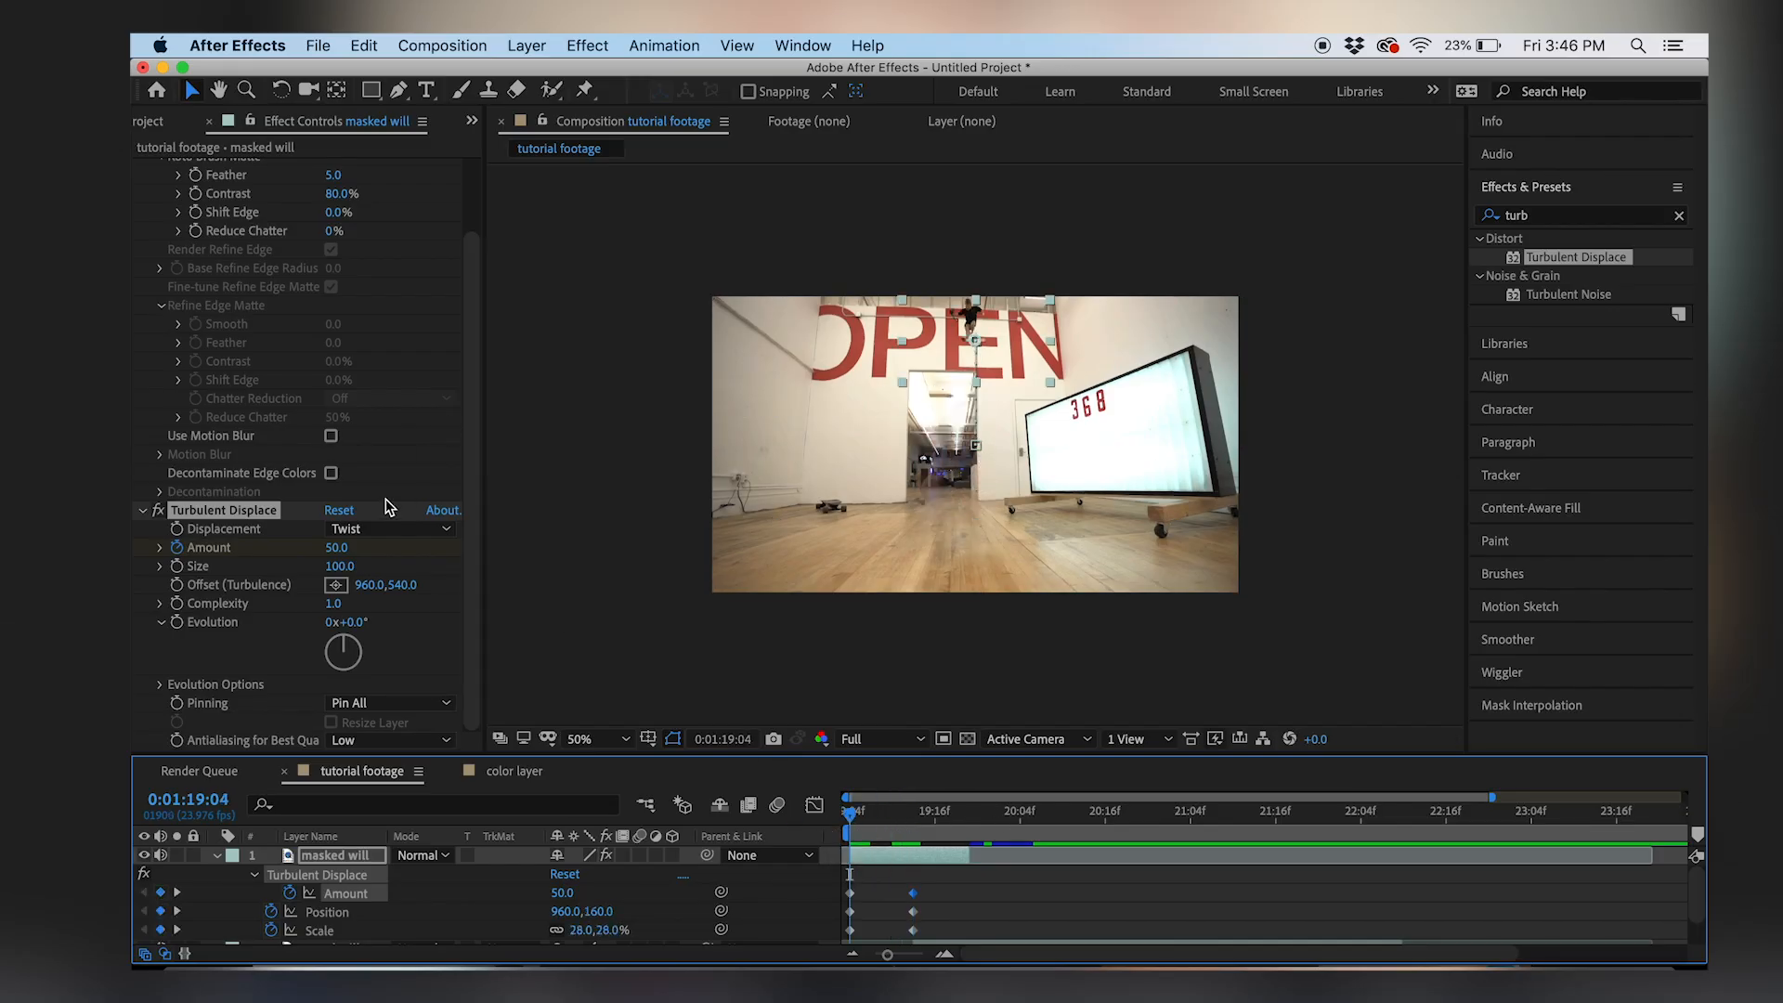
left_click_drag(341, 550, 1100, 568)
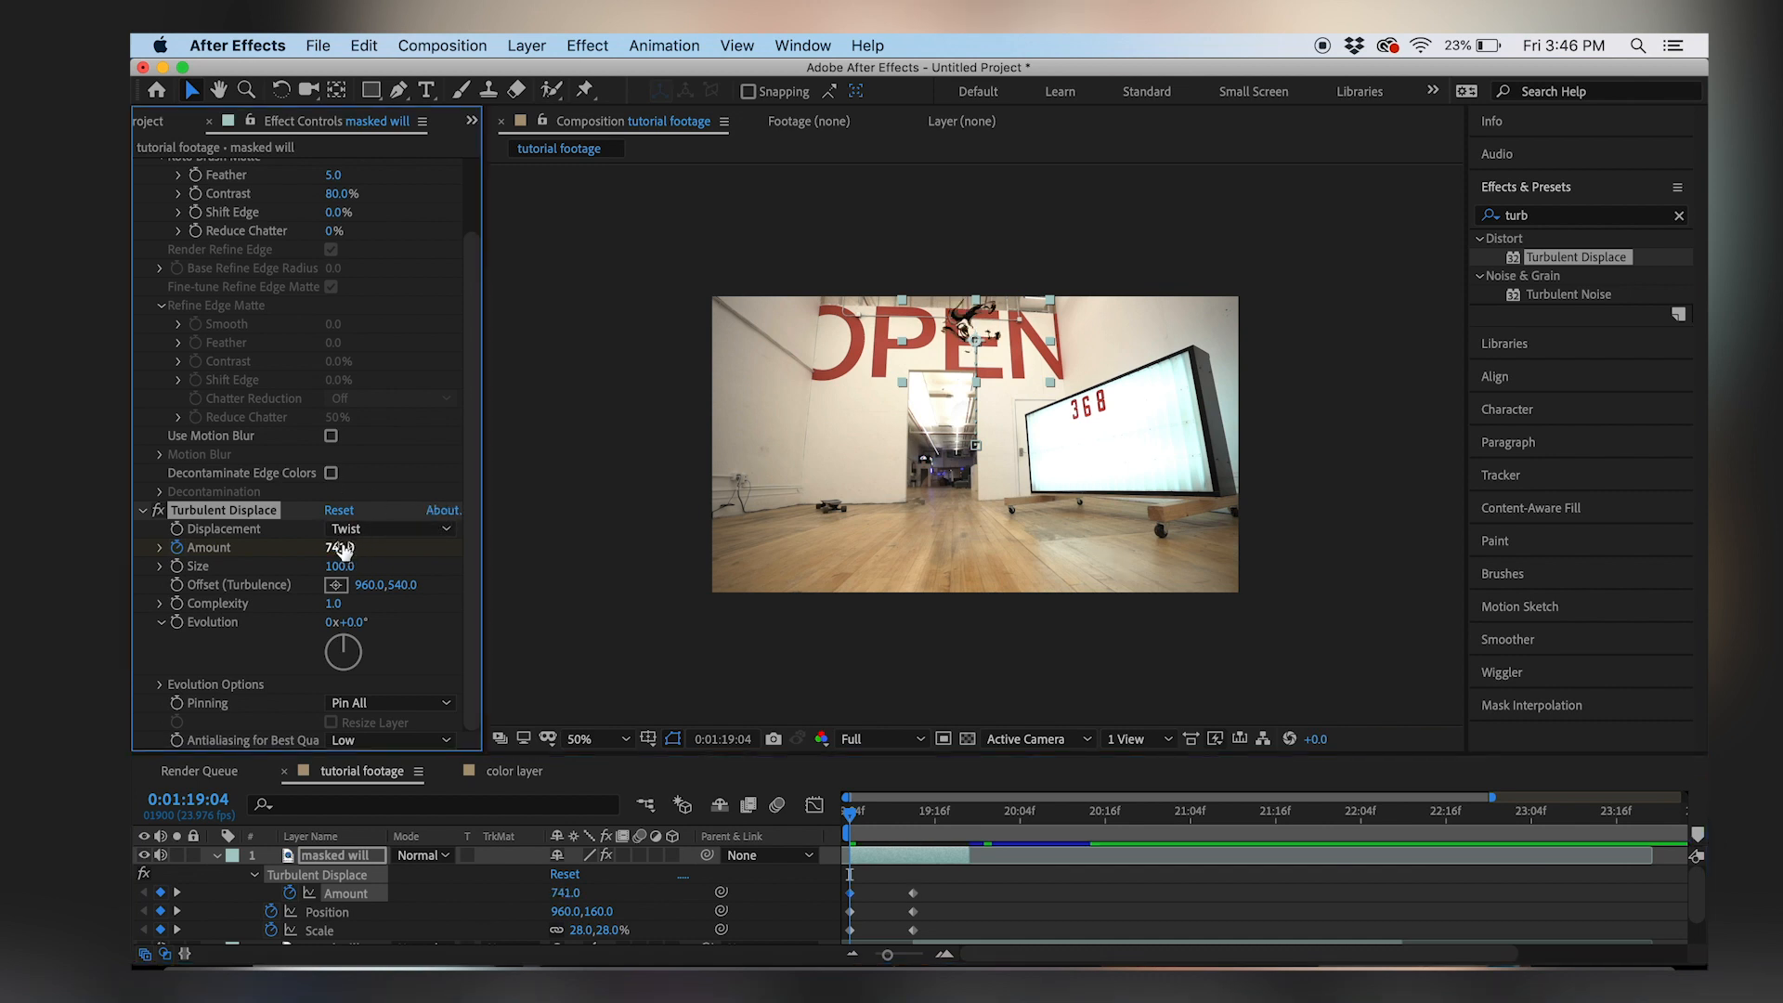
left_click_drag(856, 825, 882, 825)
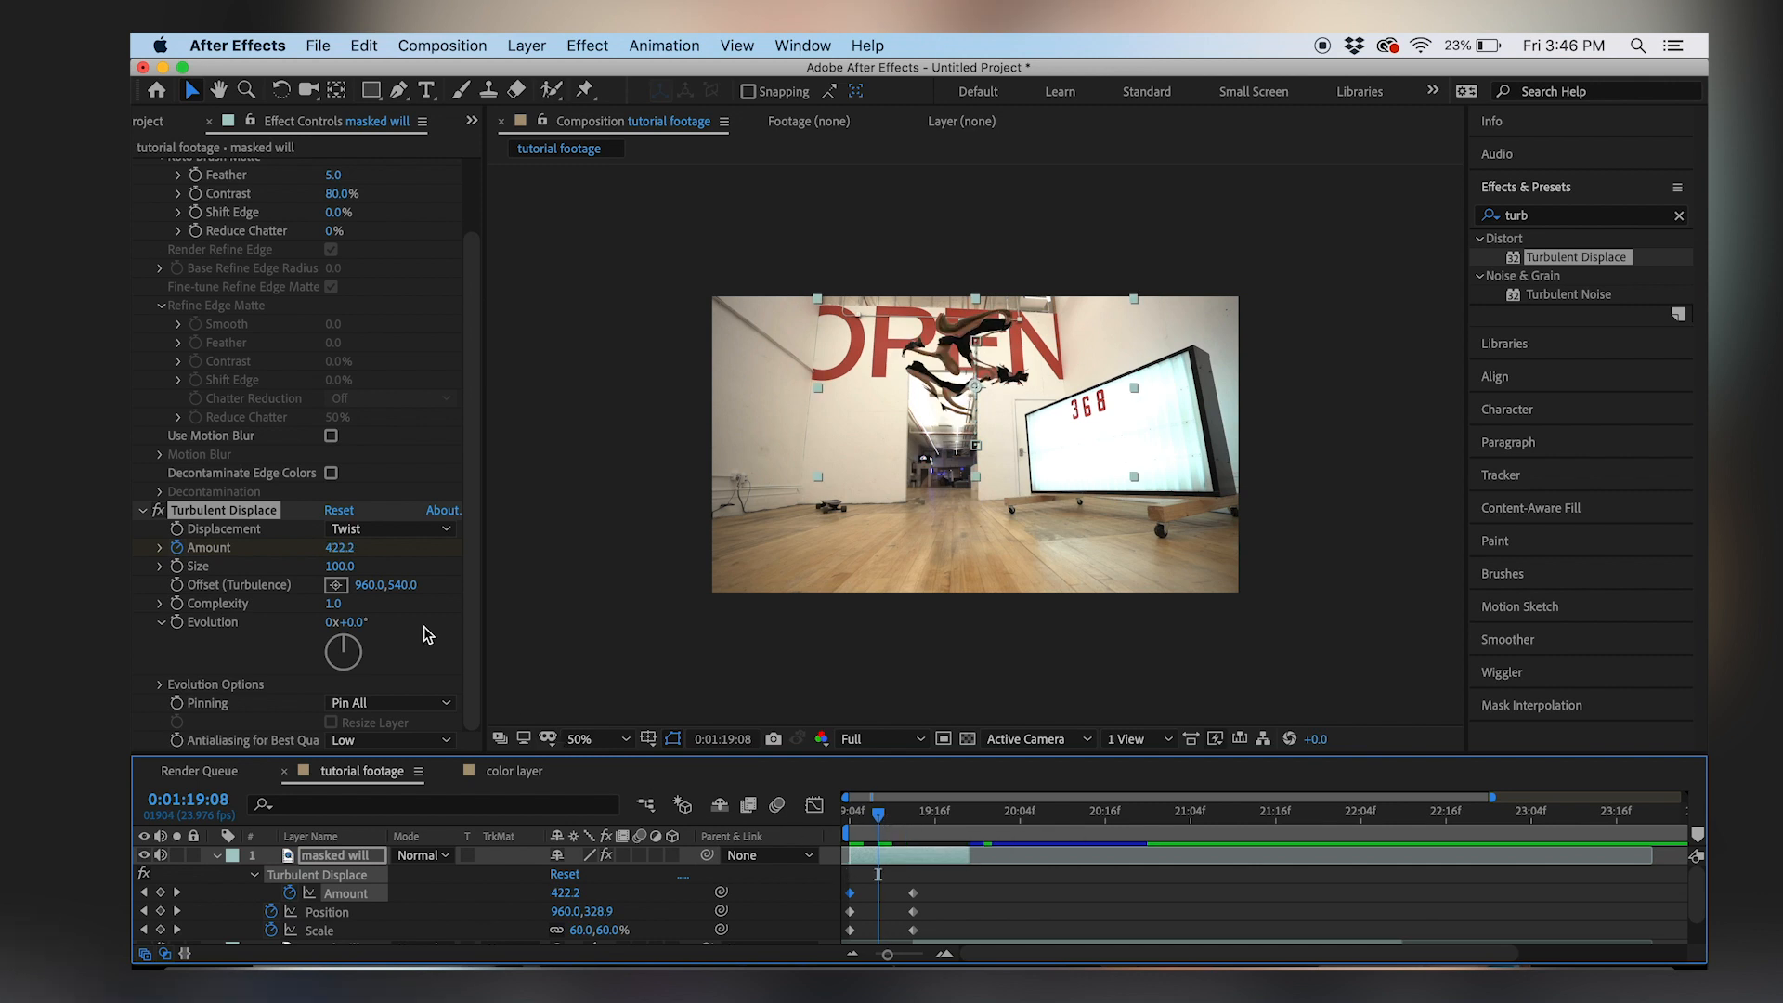
left_click_drag(340, 550, 889, 560)
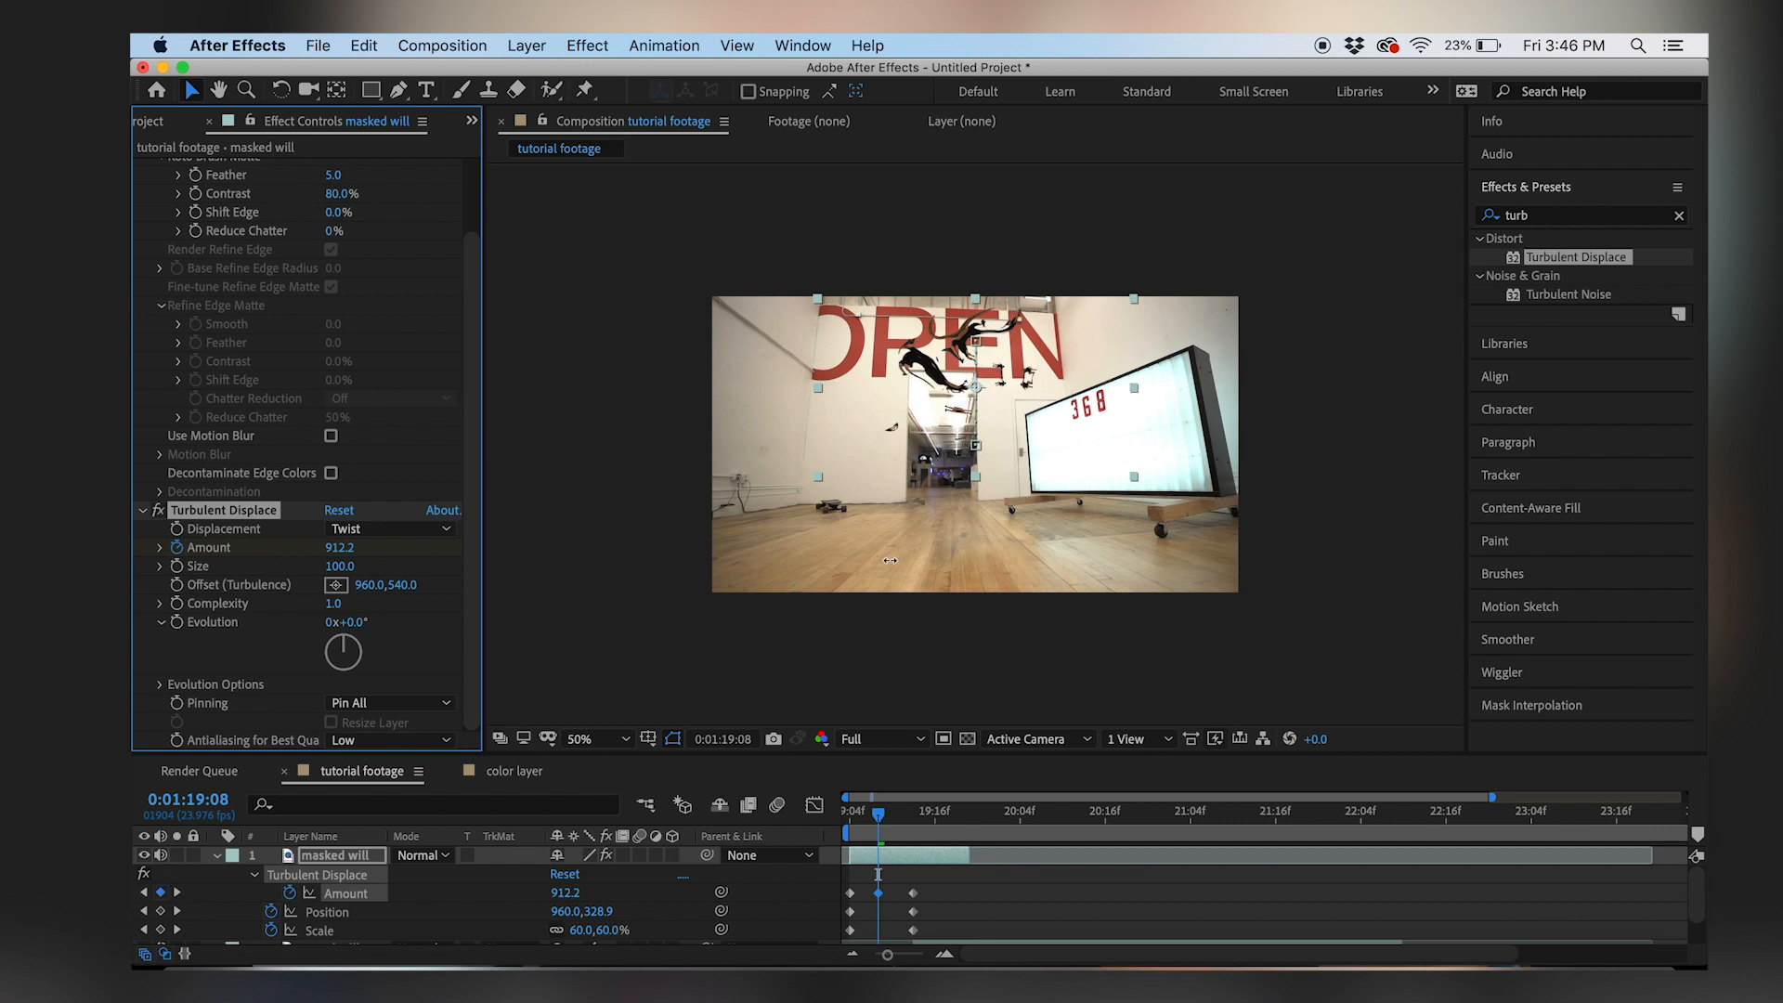
mouse_move(877, 813)
left_mouse_down()
mouse_move(848, 817)
mouse_move(923, 817)
mouse_move(826, 830)
mouse_move(858, 829)
left_mouse_up()
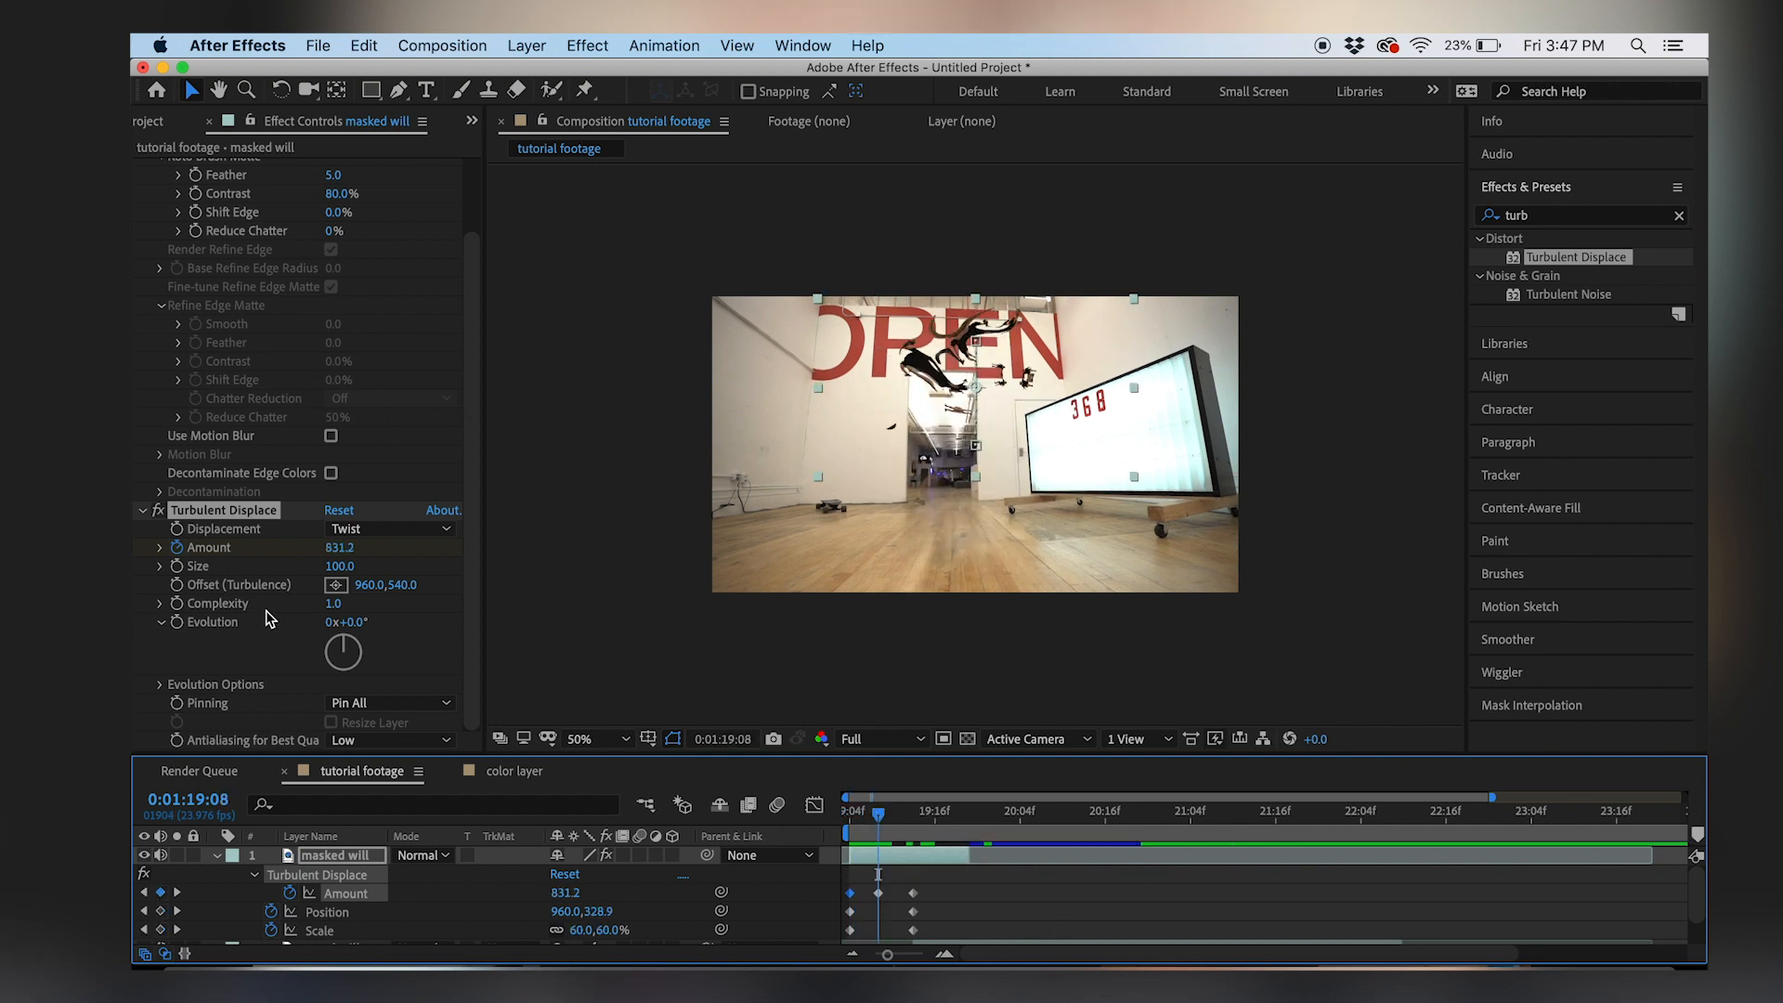
left_click_drag(876, 814, 850, 814)
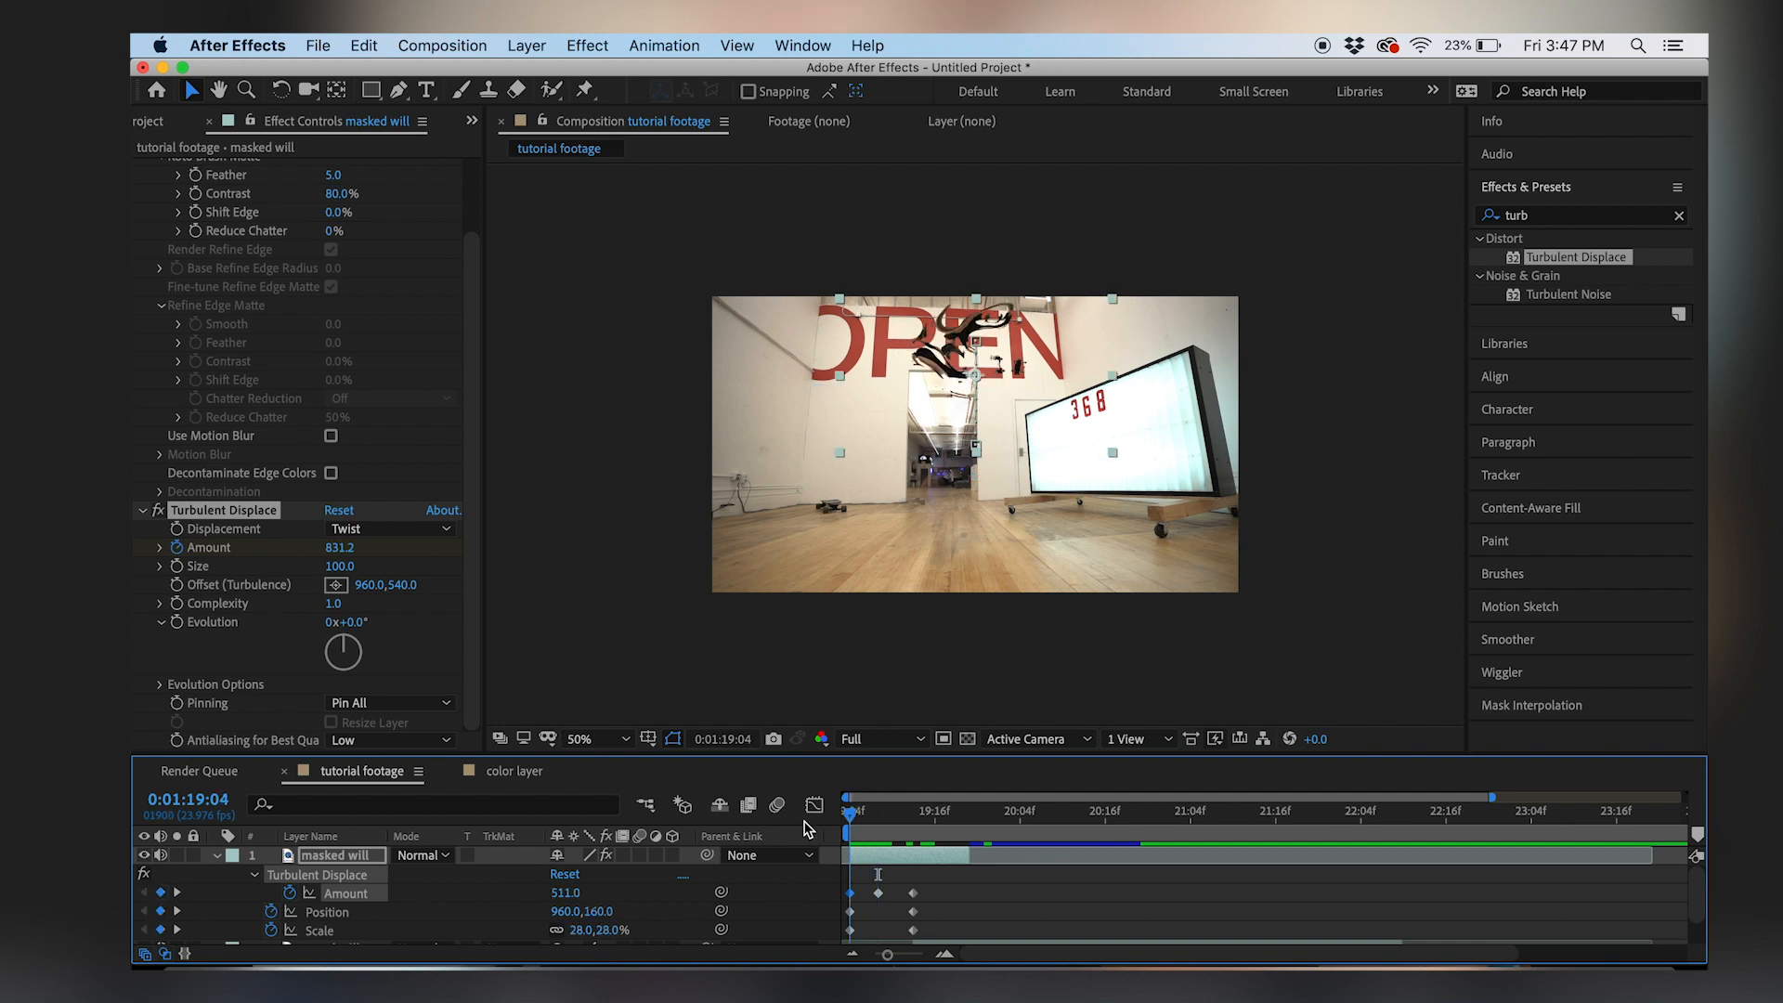
Animate the masked layer's Complexity from 1.0 at 0:01:19:04 to 1.6 at 0:01:19:13 and preview the result from the beginning.
left_click(183, 610)
left_click_drag(854, 821, 915, 829)
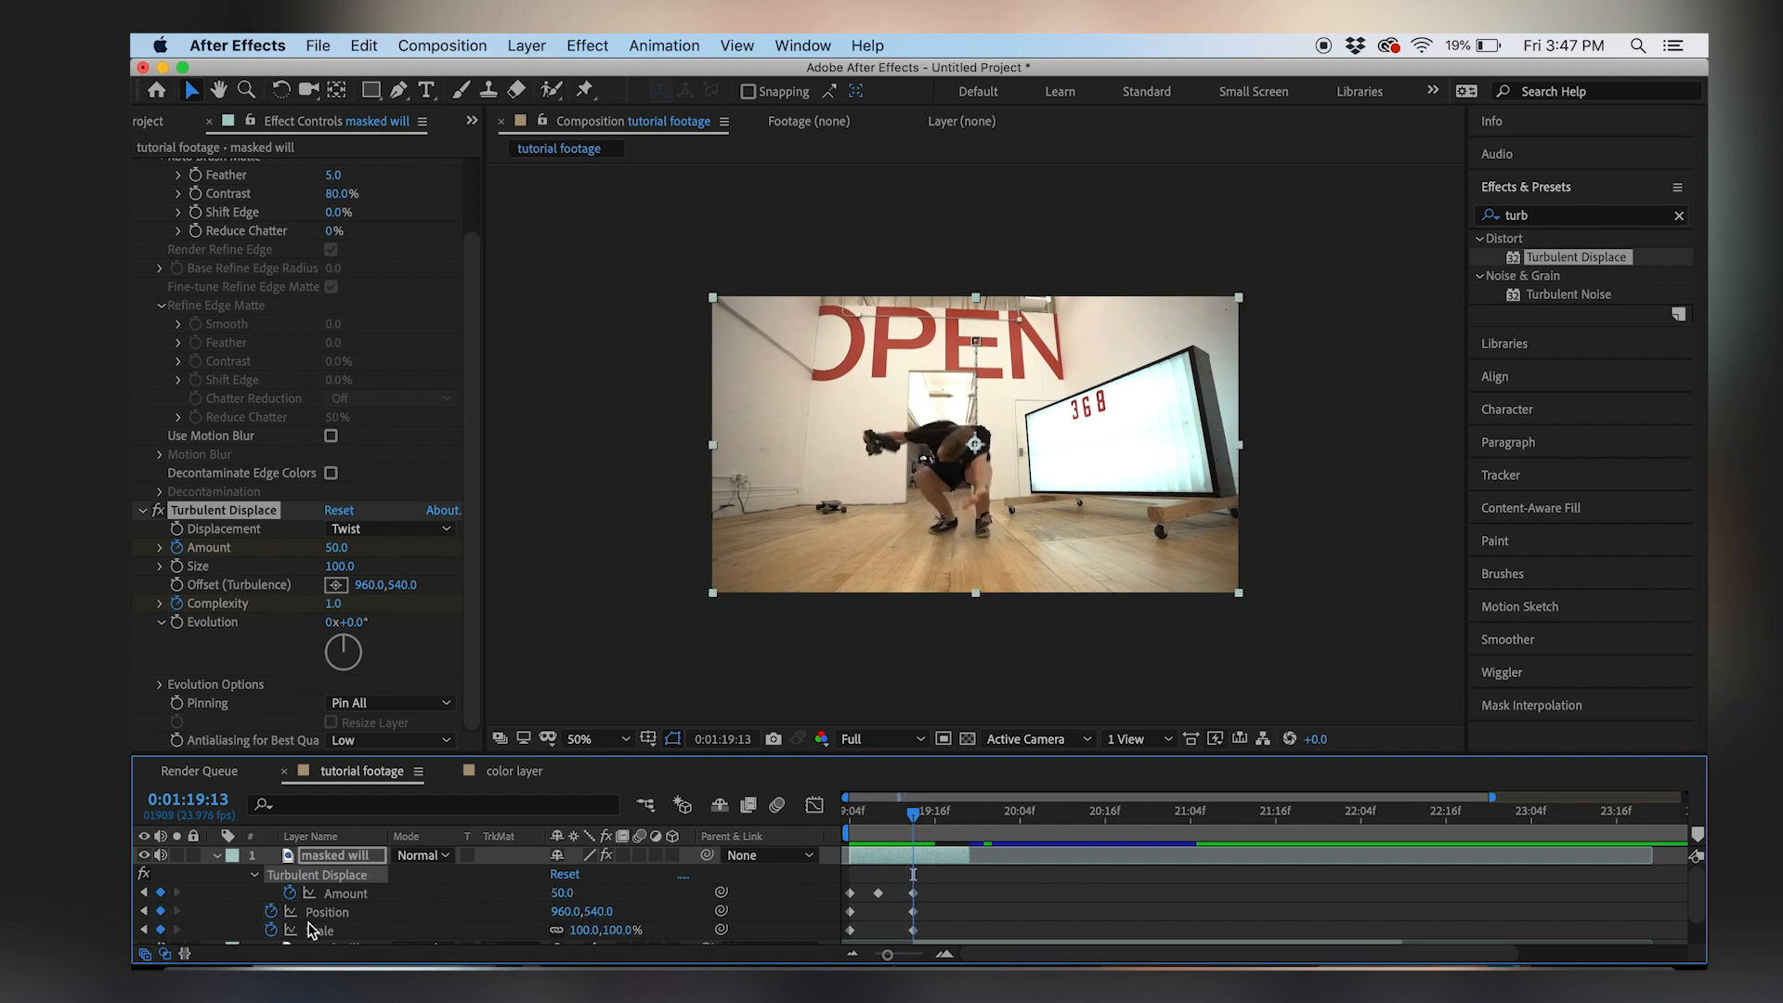
scroll(314, 916, "down", 2)
scroll(314, 929, "up", 2)
key("space")
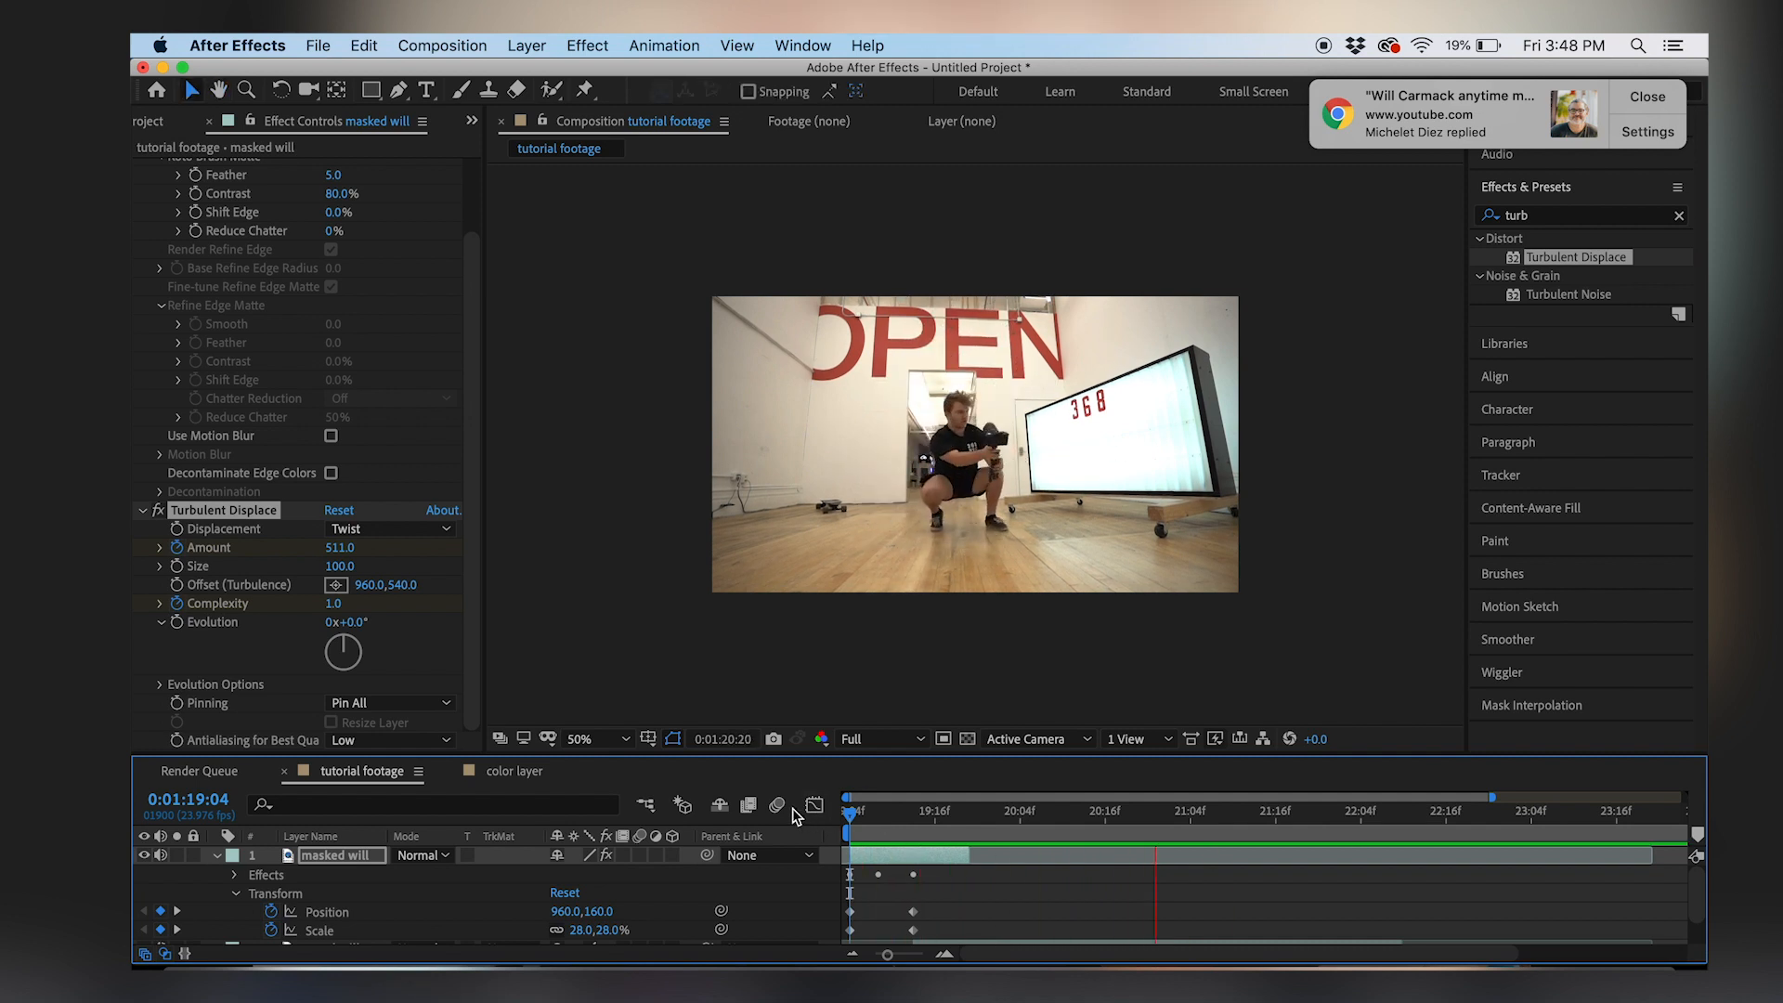
left_click(1668, 104)
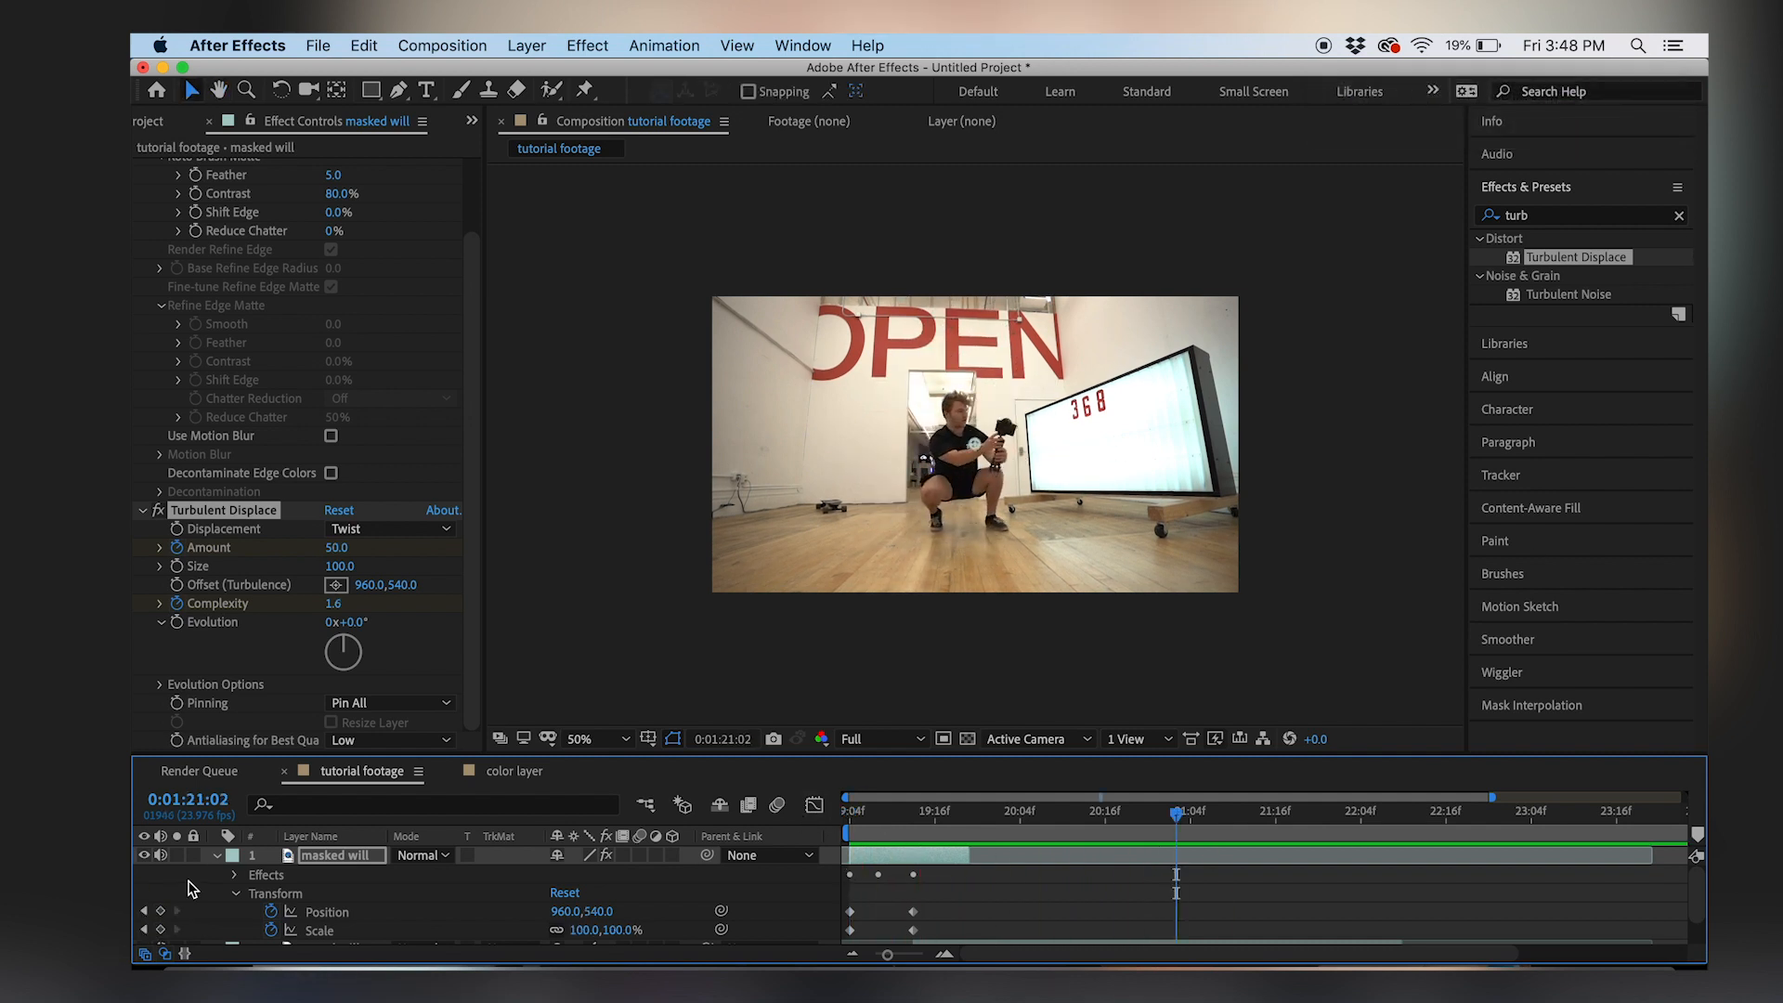
left_click(215, 855)
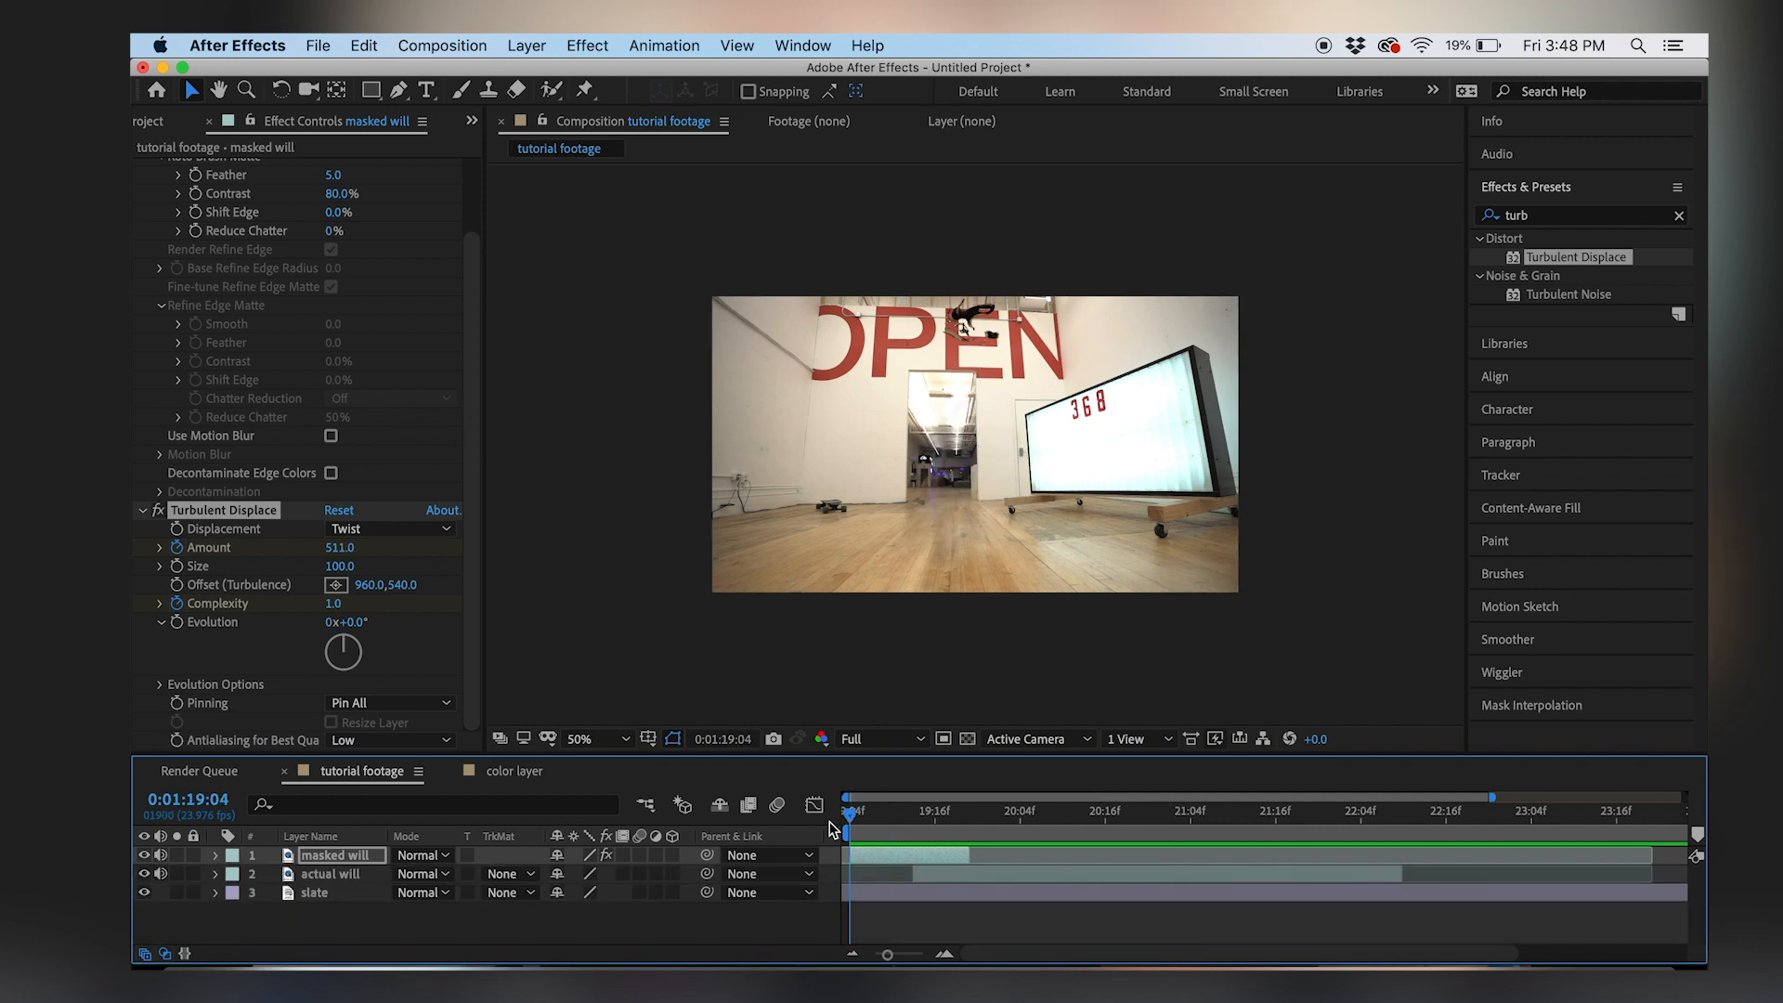
Extend the masked layer's end to about 0:01:20:00 and fade out its Opacity from 100% at 0:01:19:18 to 0:01:20:00.
left_click_drag(910, 830, 949, 816)
left_click(974, 855)
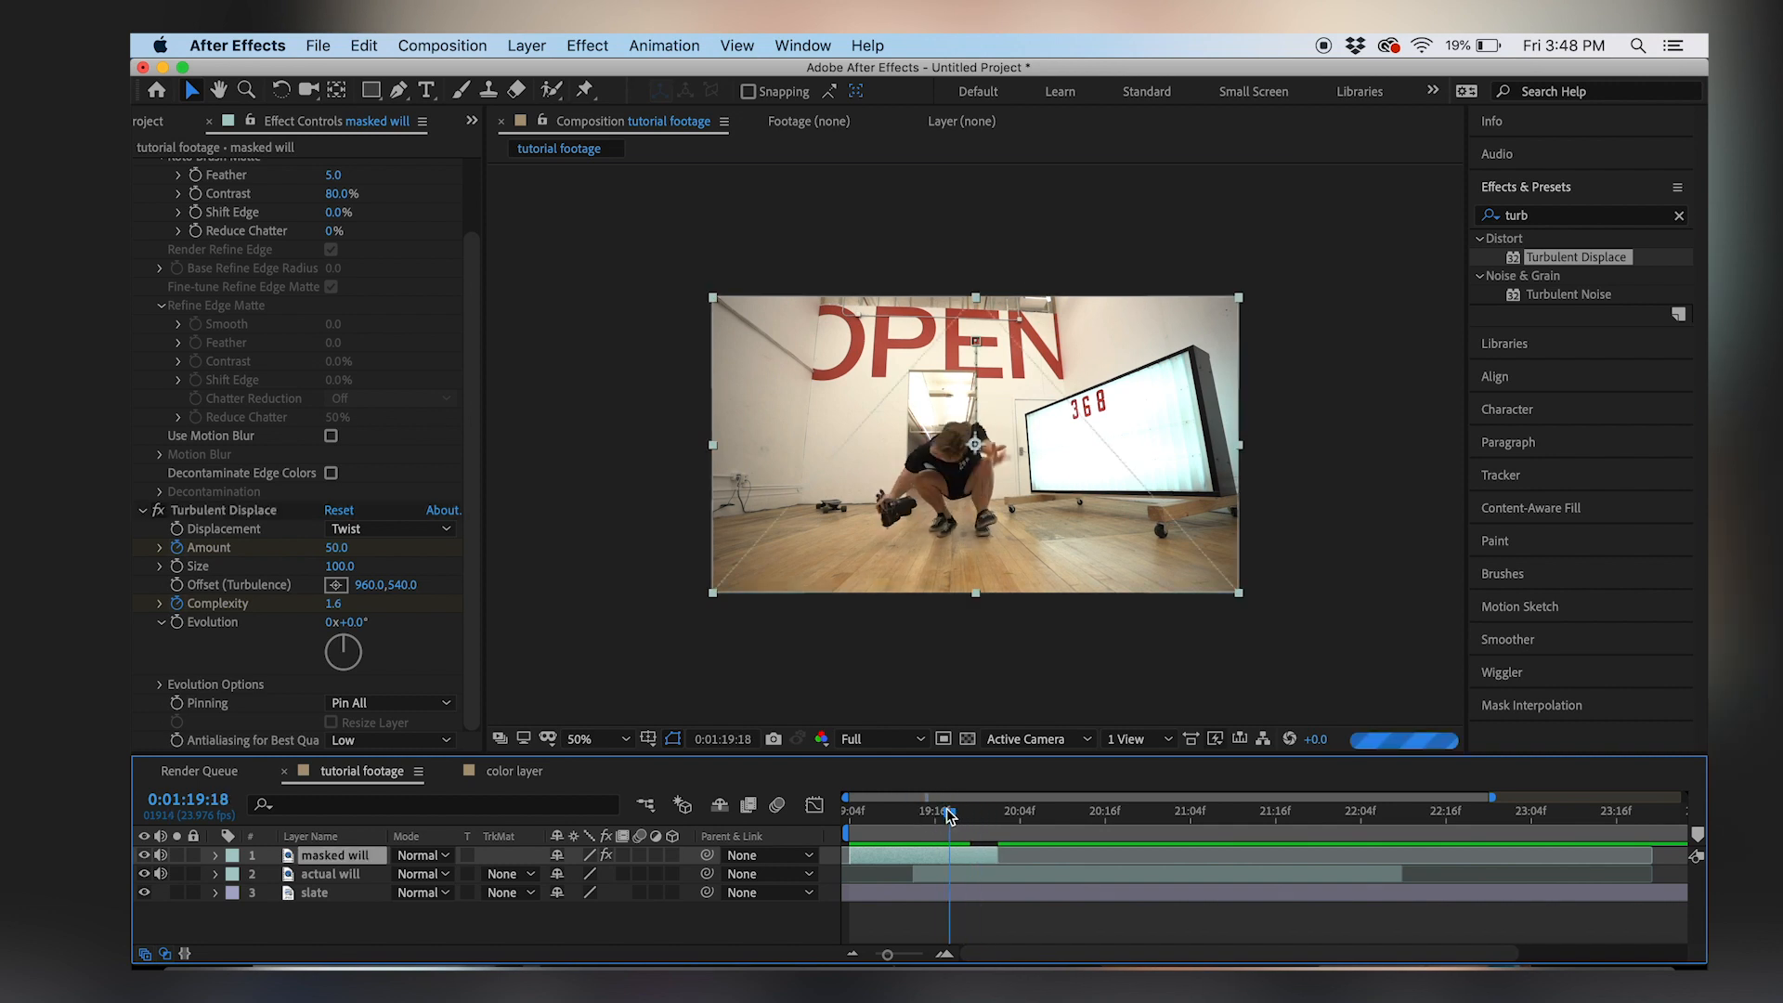
key("t")
key("alt+shift+t")
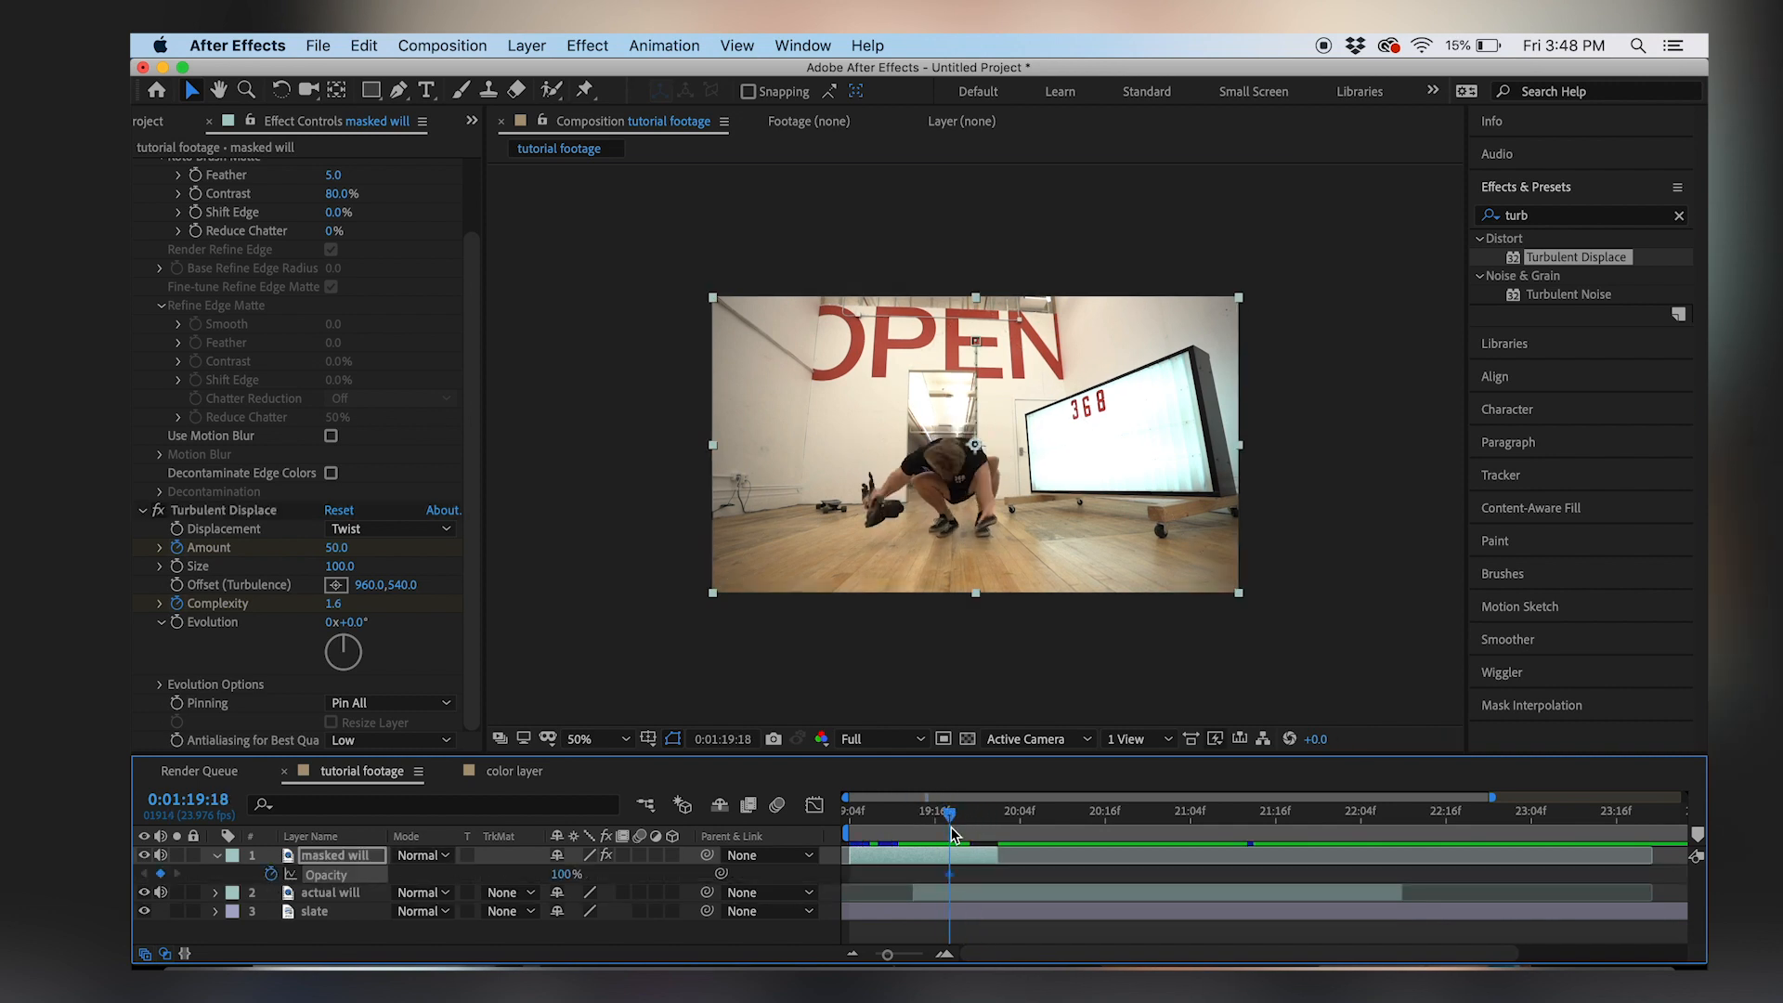
left_click_drag(952, 824, 974, 826)
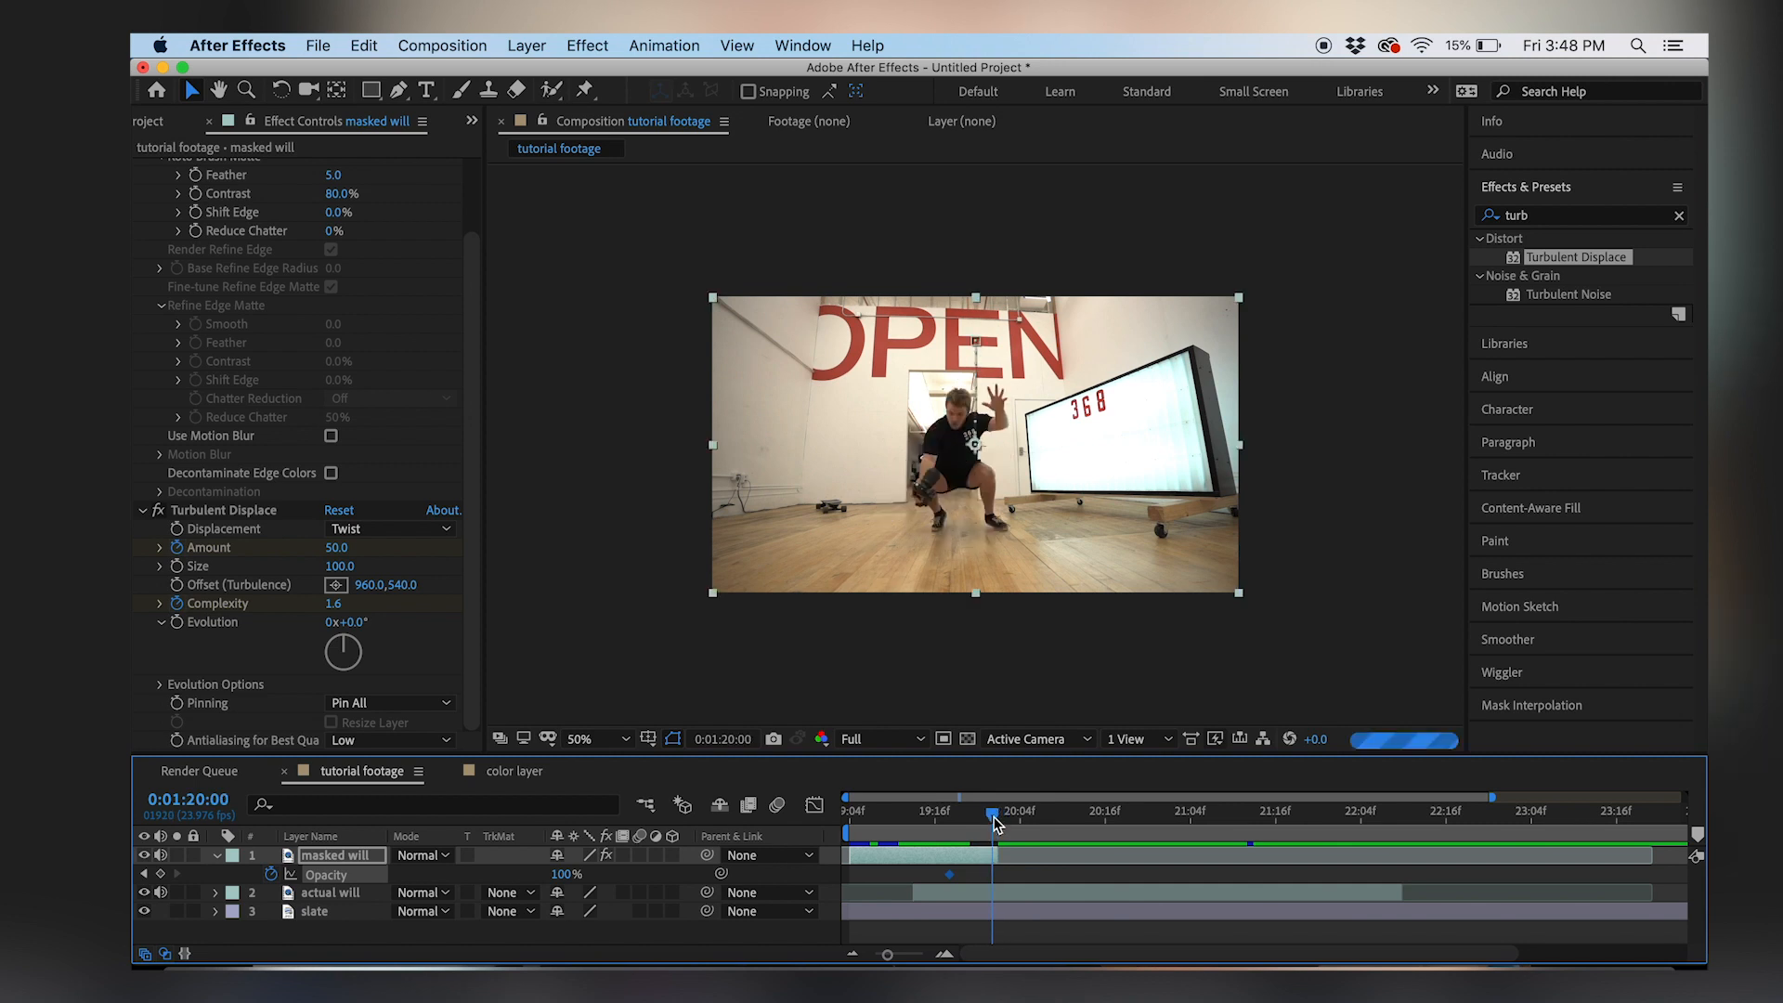
left_click_drag(562, 875, 179, 876)
mouse_move(952, 838)
left_mouse_down()
mouse_move(927, 826)
mouse_move(1005, 830)
mouse_move(933, 817)
left_mouse_up()
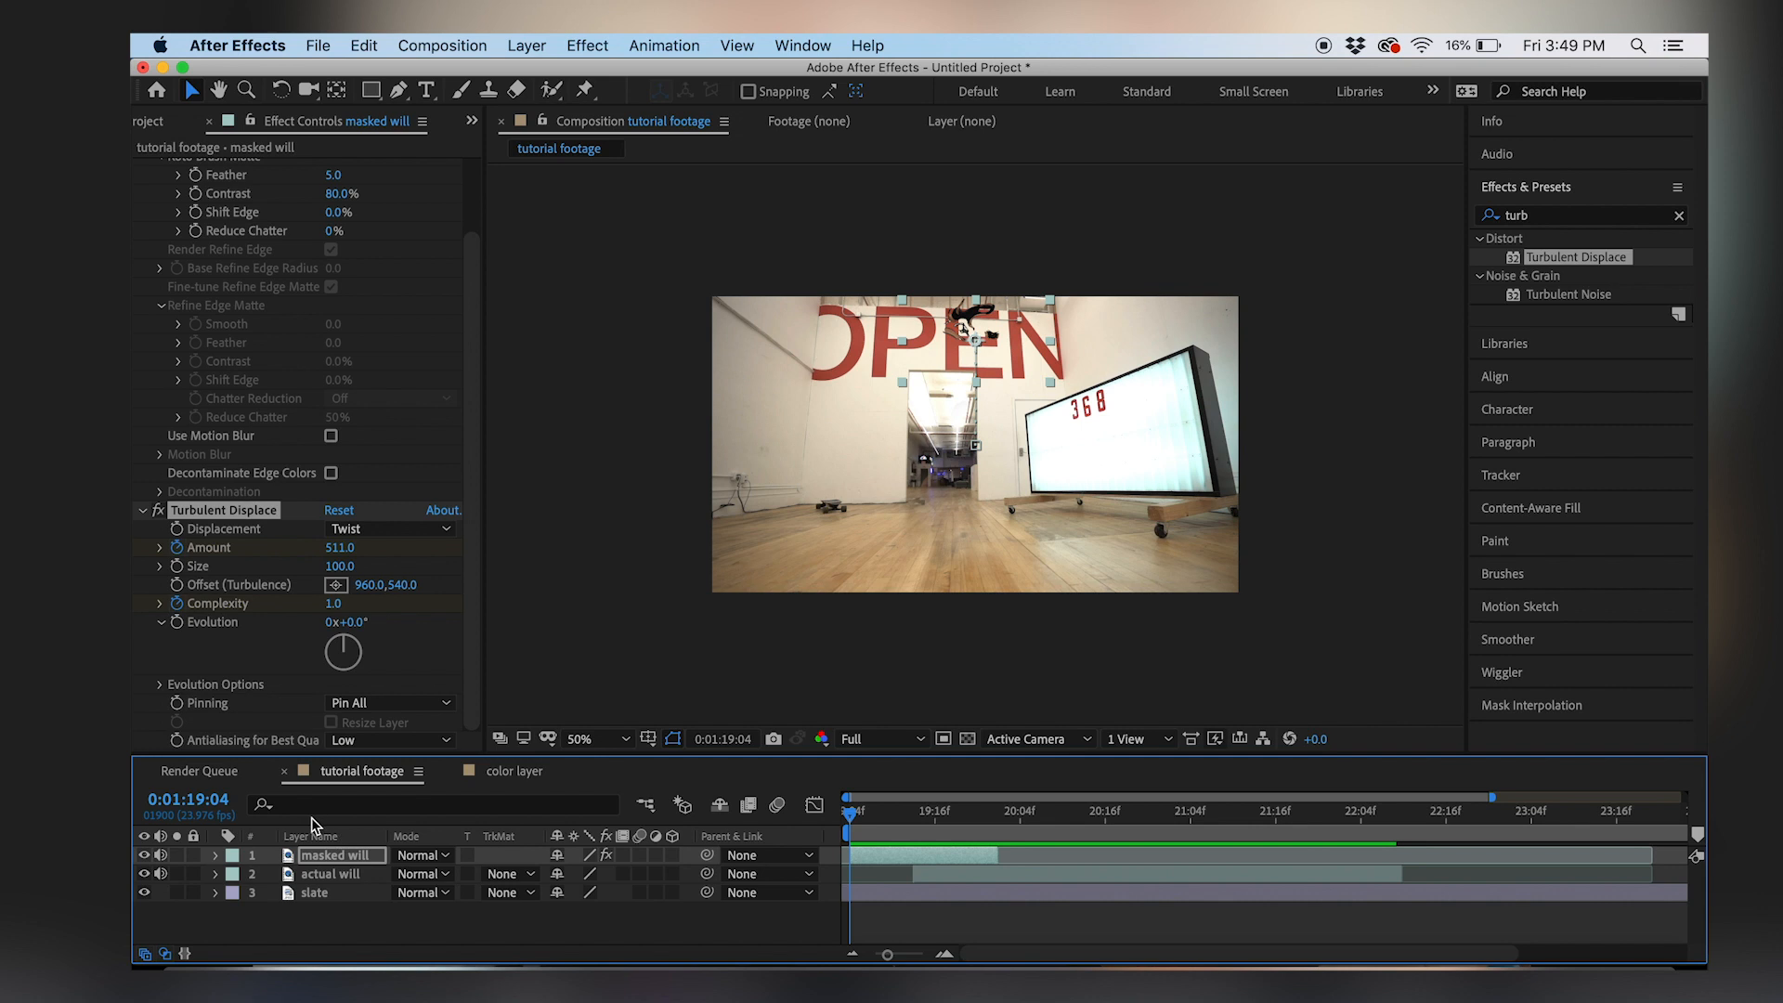
Duplicate the masked layer and shift the copy about three frames later, to start at 0:01:19:07.
left_click(327, 853)
key("super+d")
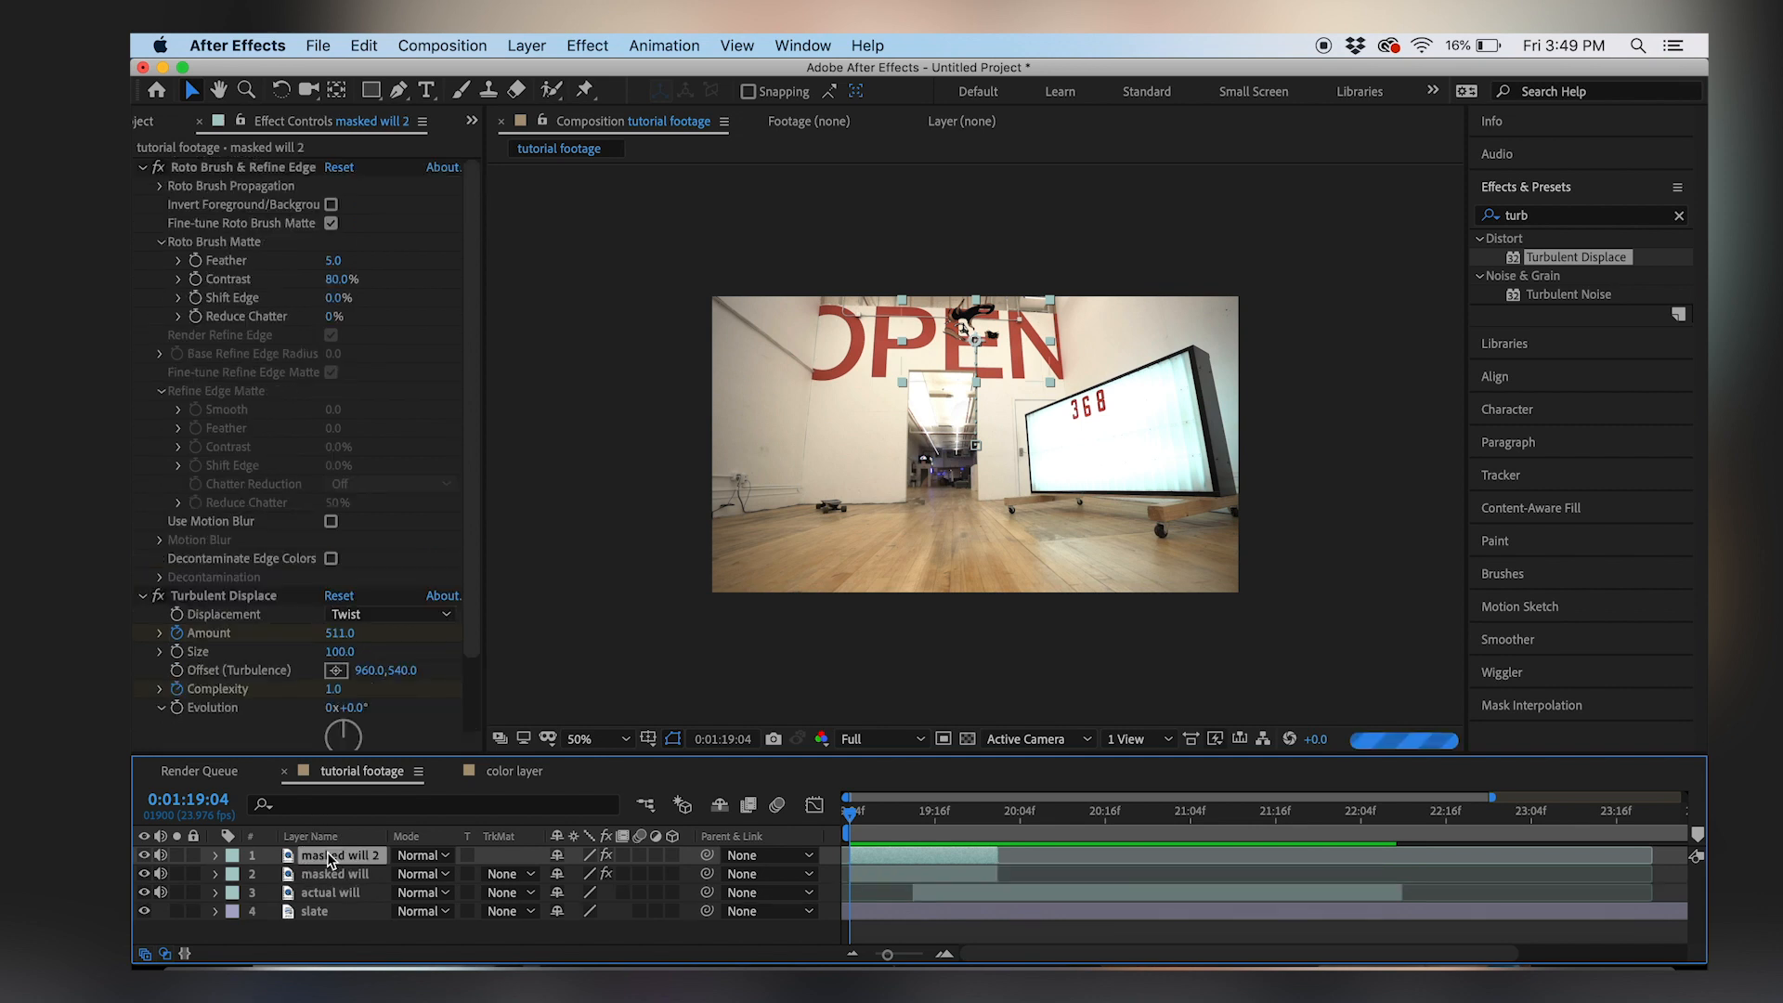
left_click_drag(882, 863, 900, 817)
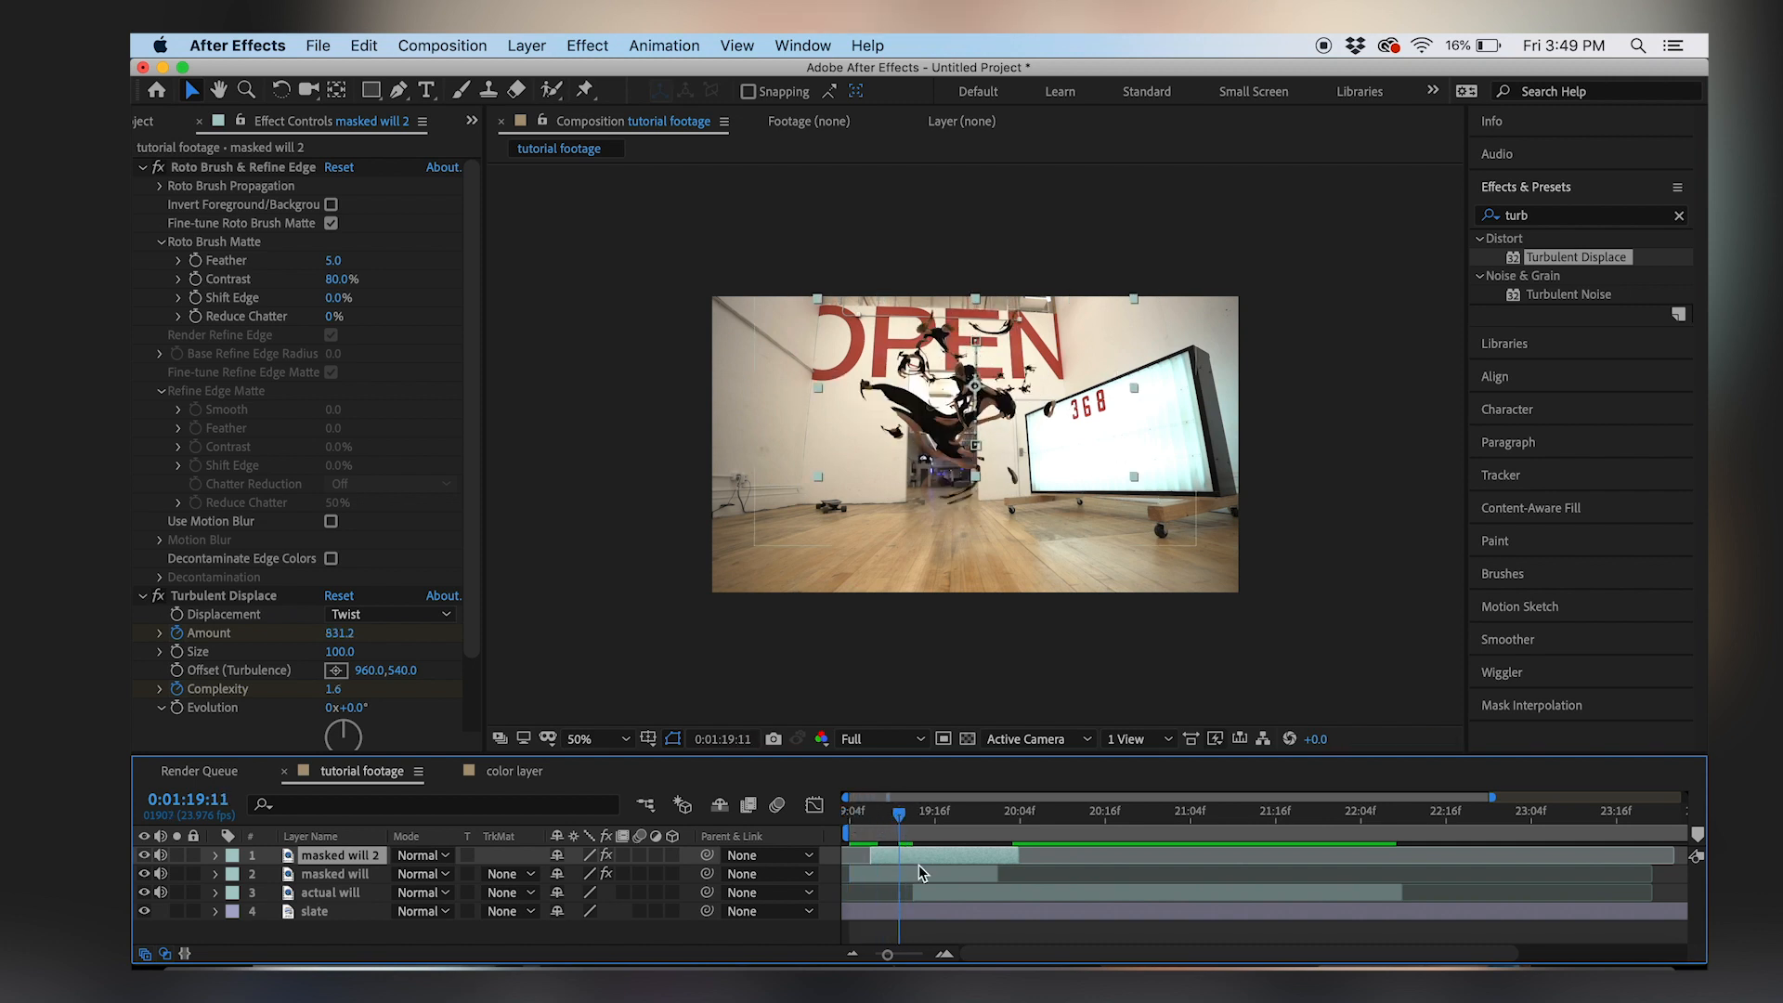
Remove the copy's Complexity animation, leaving it at 1.0, and lower its Turbulent Displace Amount at 0:01:19:11.
scroll(377, 712, "down", 5)
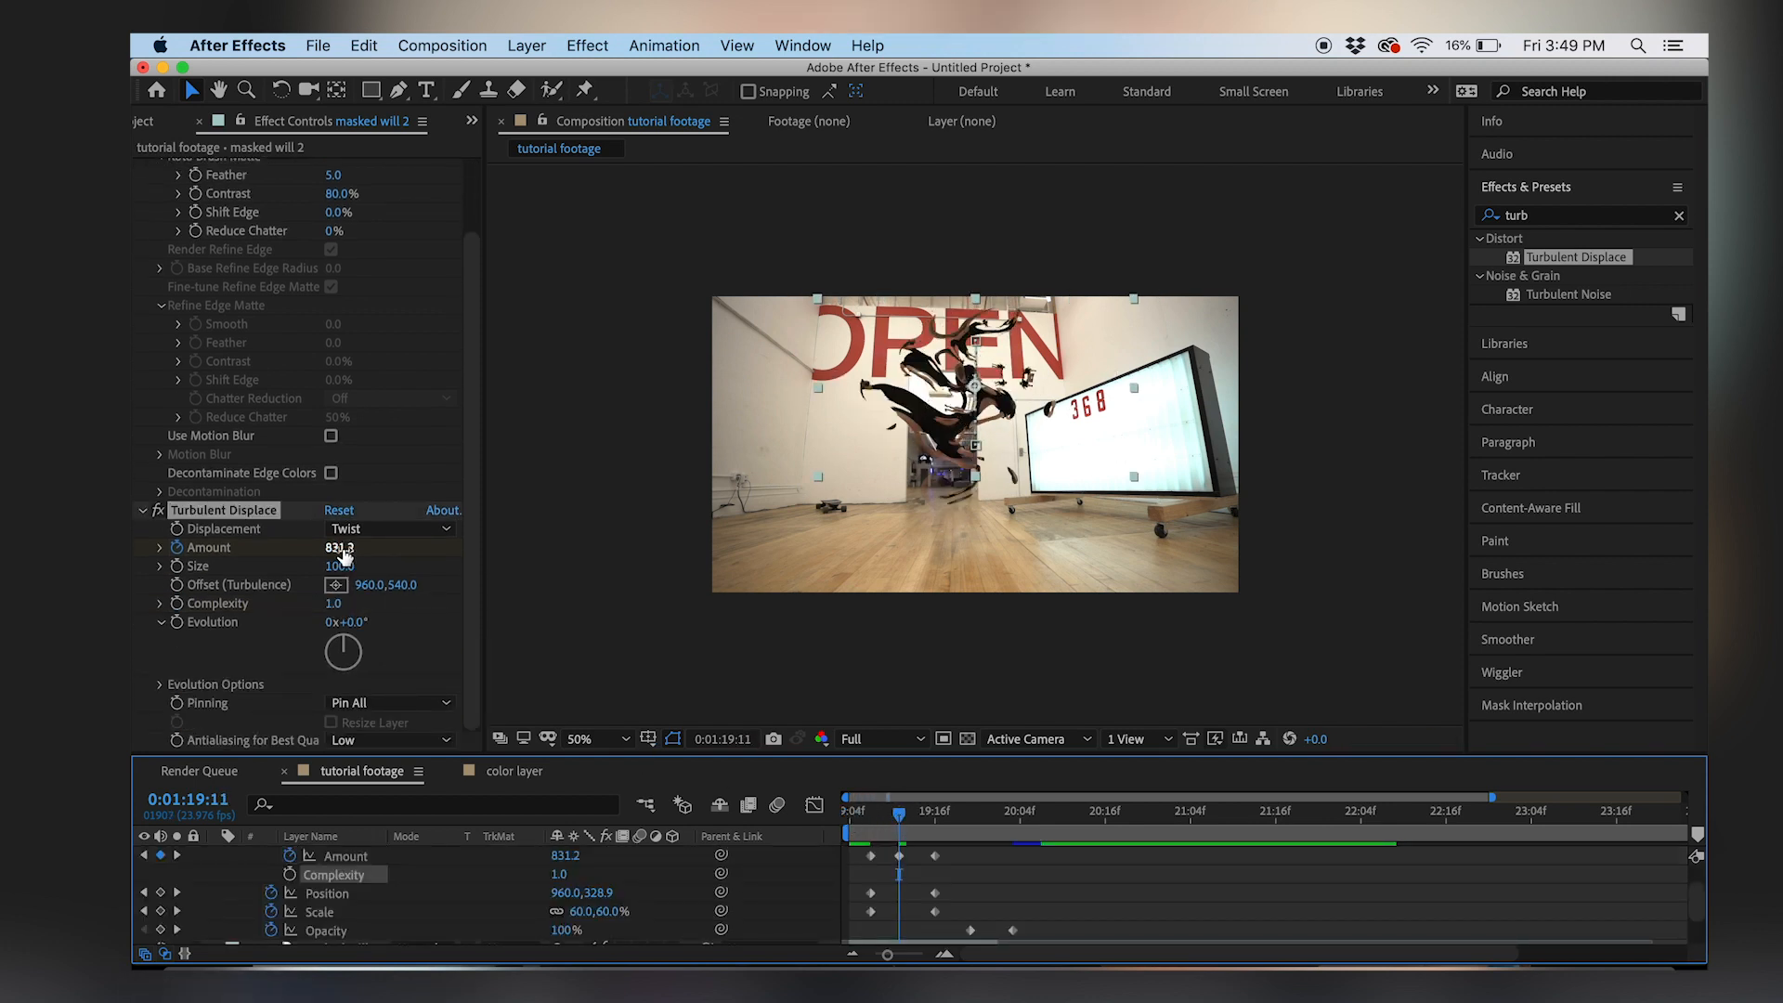
left_click_drag(341, 548, 135, 547)
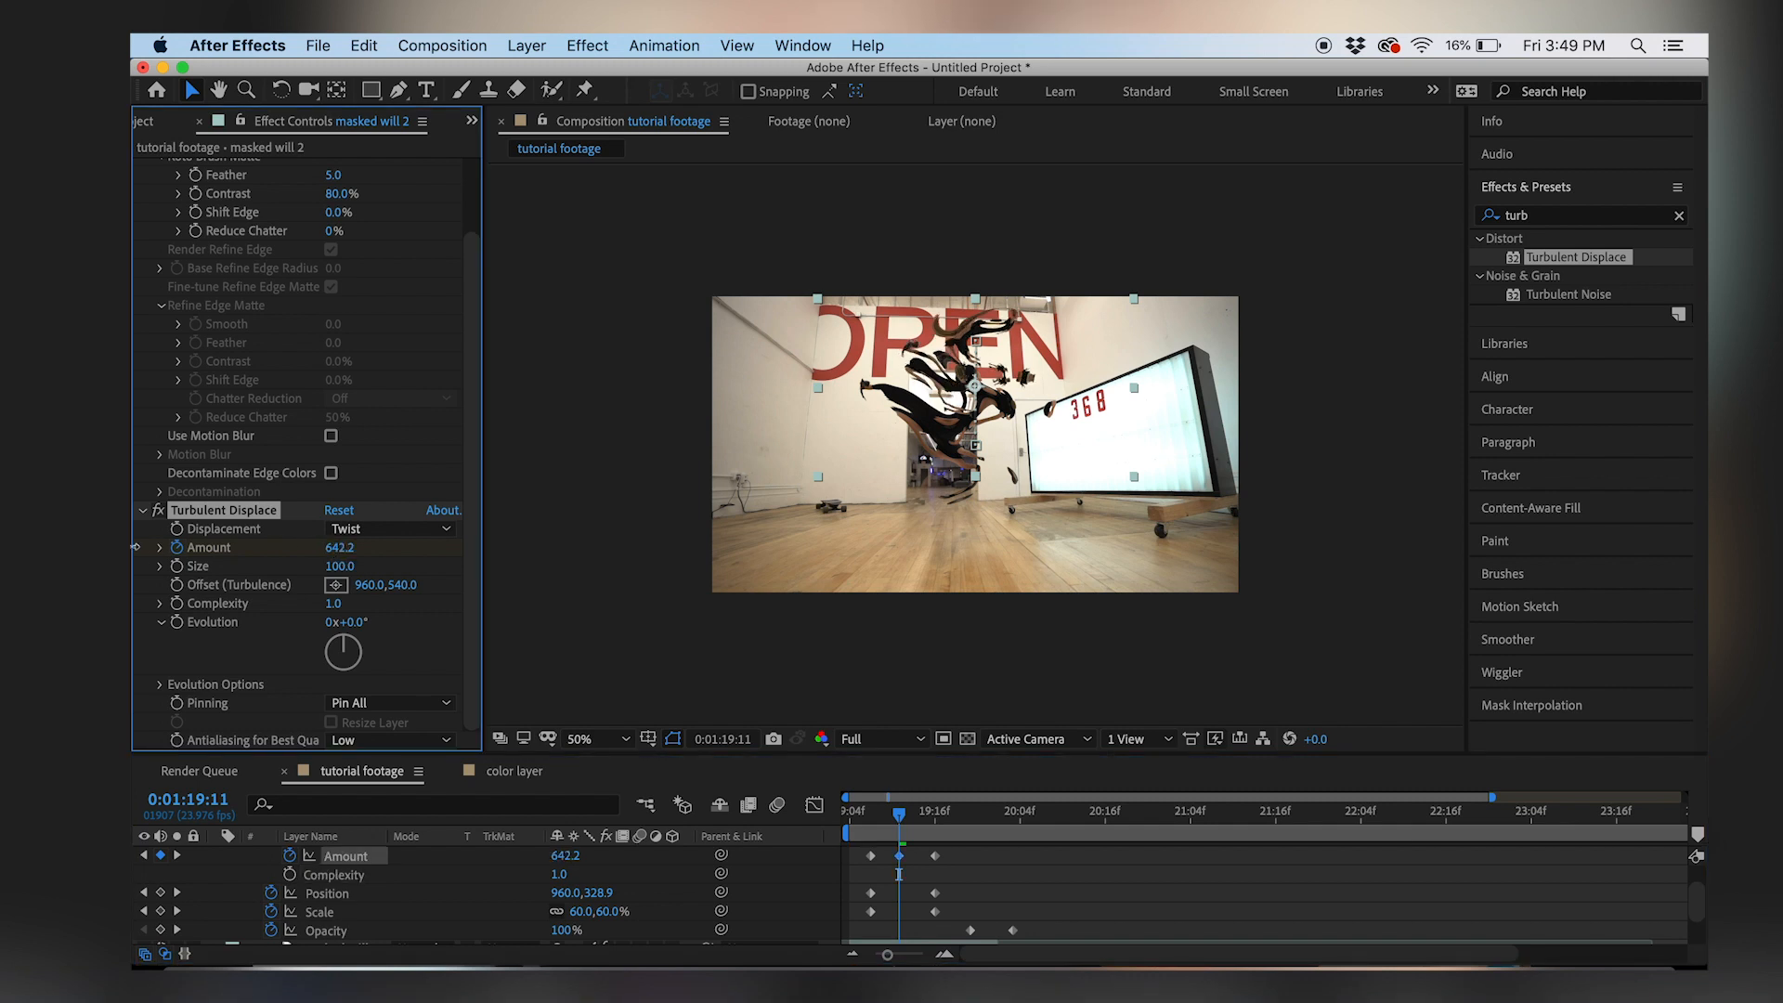
left_click_drag(643, 549, 657, 549)
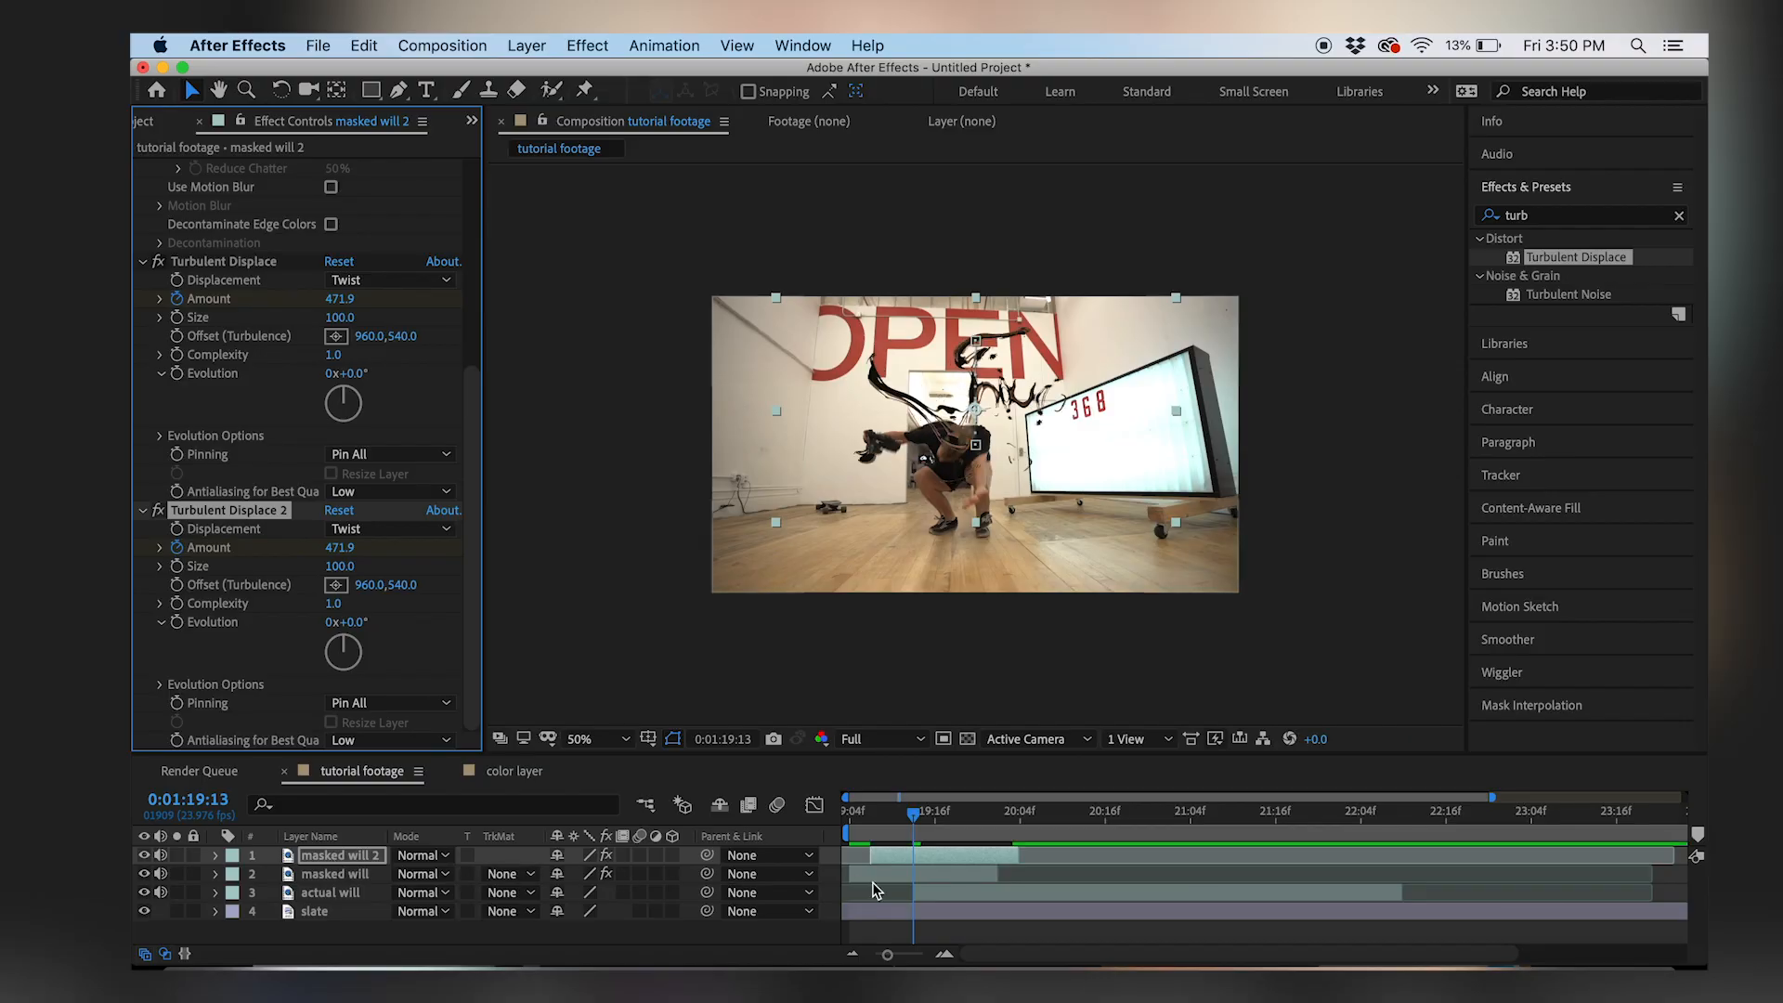
Delete the extra Turbulent Displace 2 effect, then duplicate the second masked layer and start the new copy at about 0:01:19:11.
key("Delete")
left_click(932, 856)
key("super+d")
left_click_drag(928, 856, 955, 857)
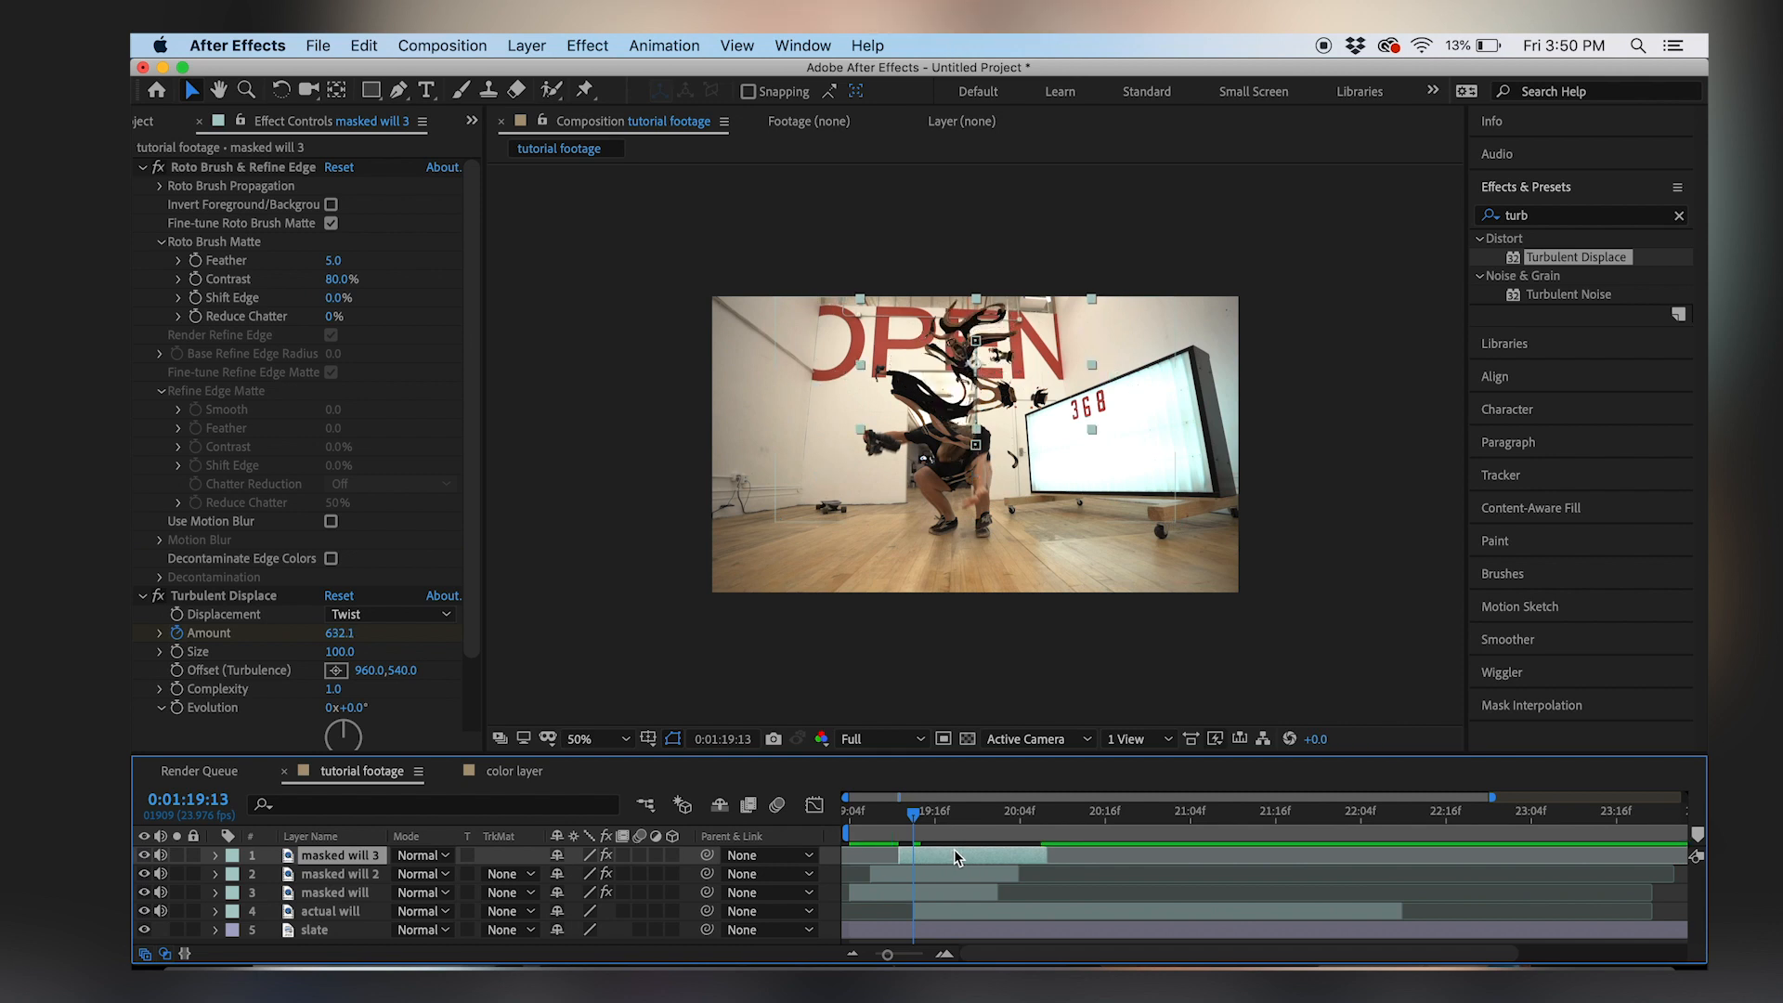
Try to raise the third masked layer's Turbulent Displace Complexity at 0:01:19:16.
left_click_drag(851, 817, 937, 825)
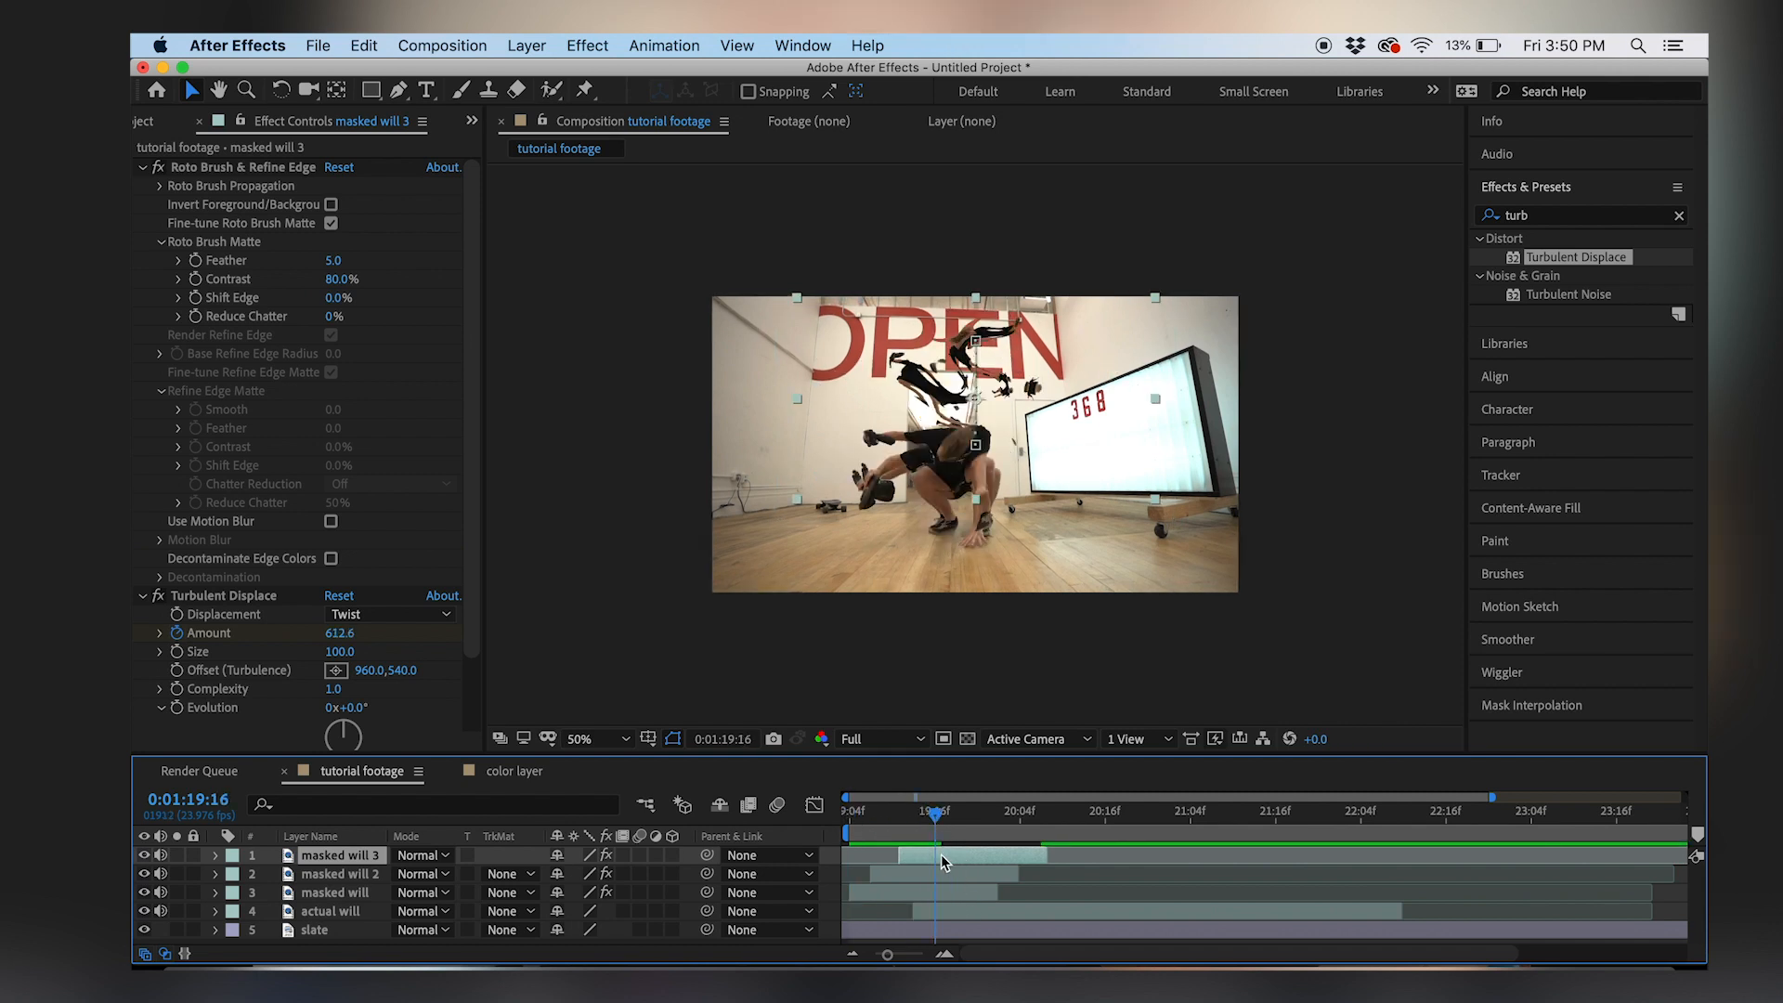
scroll(263, 707, "down", 3)
left_click_drag(334, 608, 1069, 668)
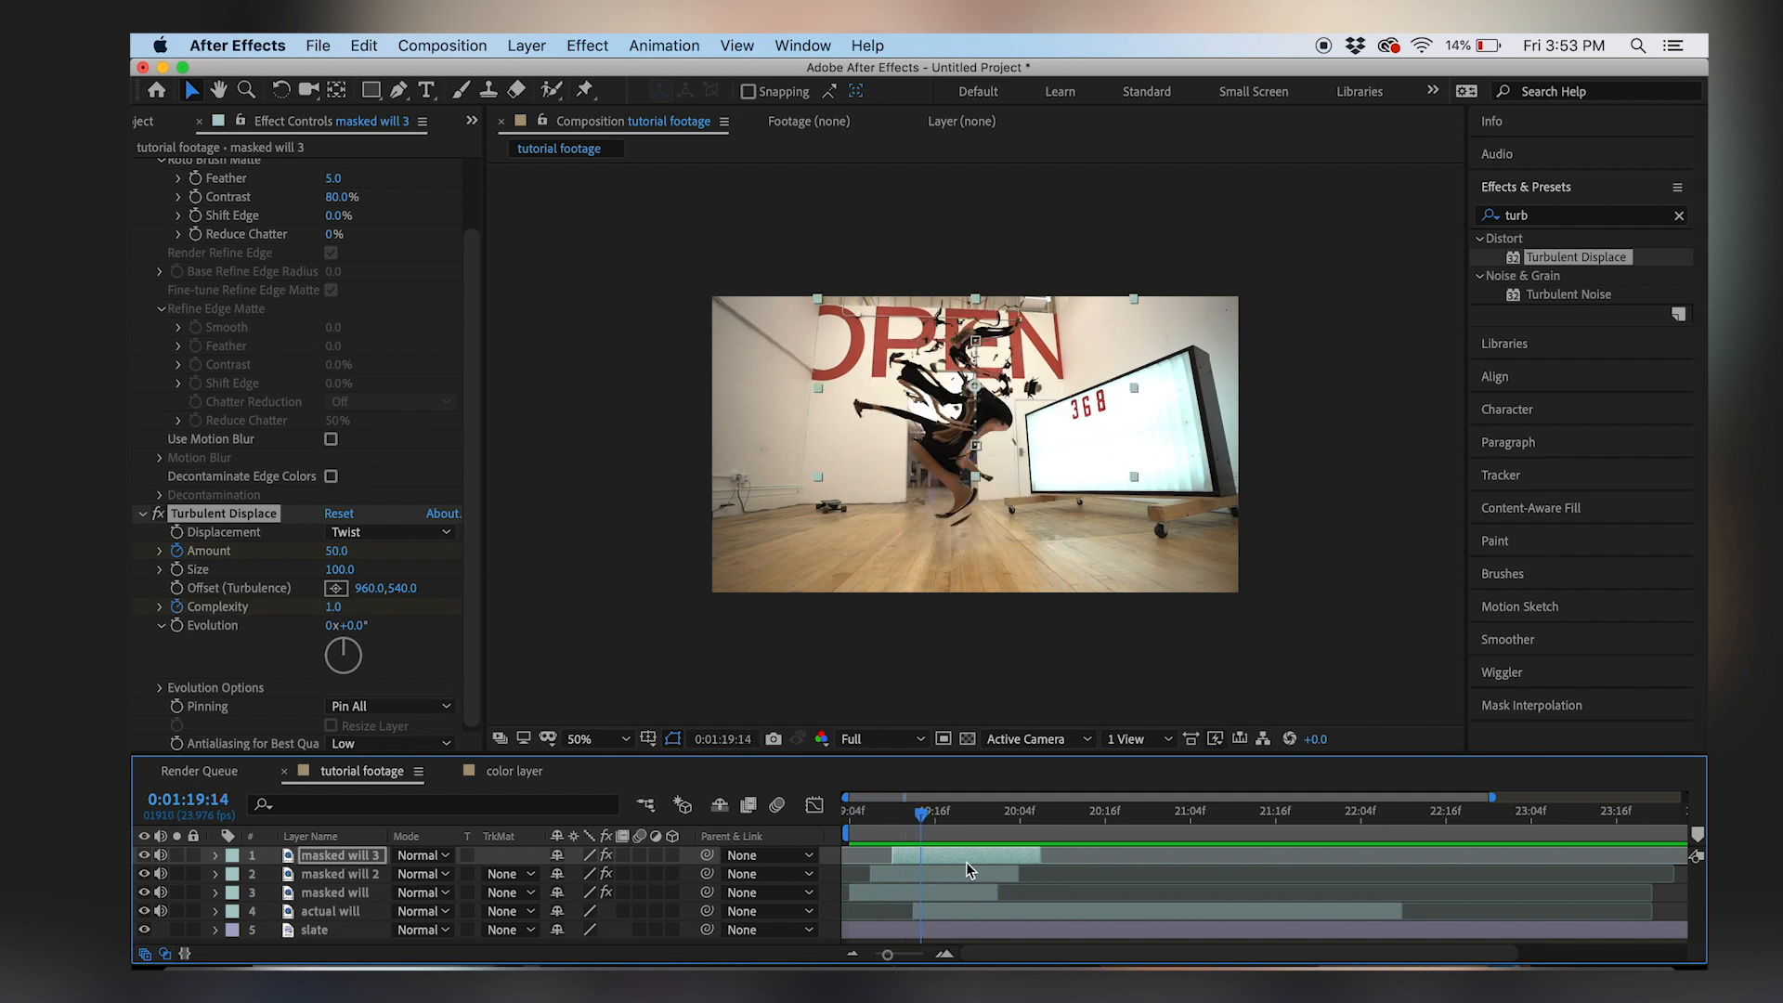
Pre-compose the three masked layers with all attributes moved into the new composition, and rename the resulting layer "color".
left_click_drag(966, 862, 983, 864)
left_click(362, 911)
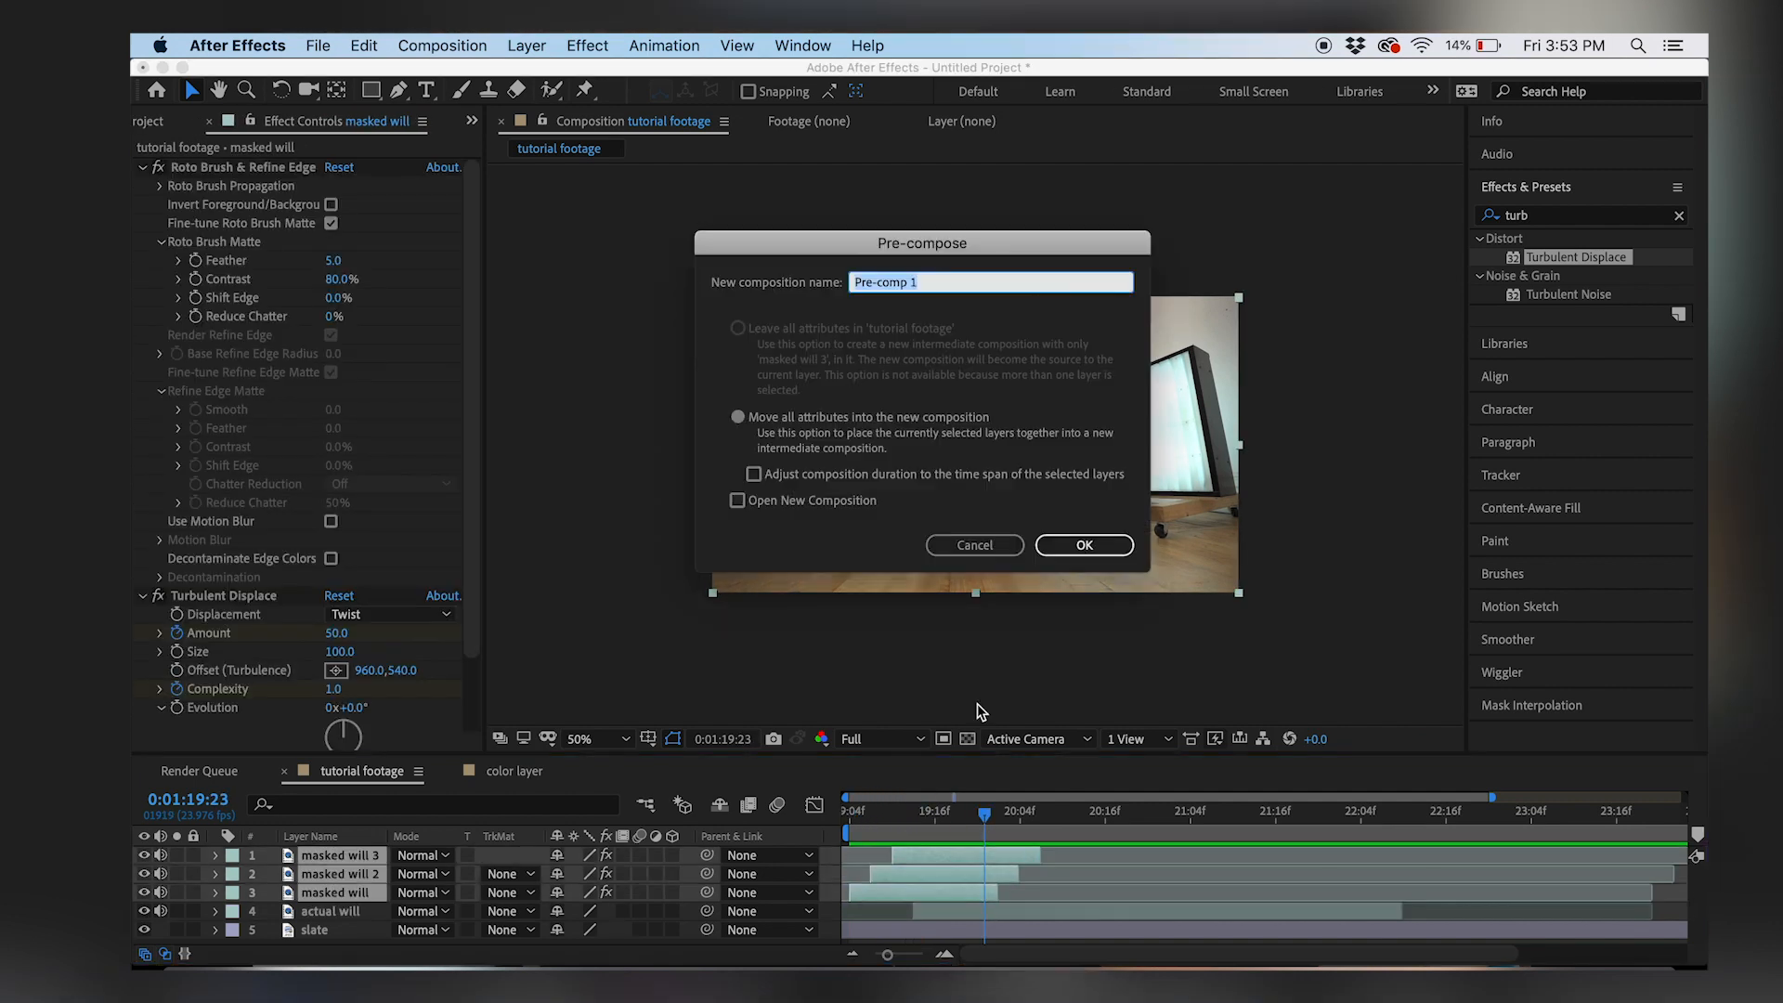
left_click(1087, 550)
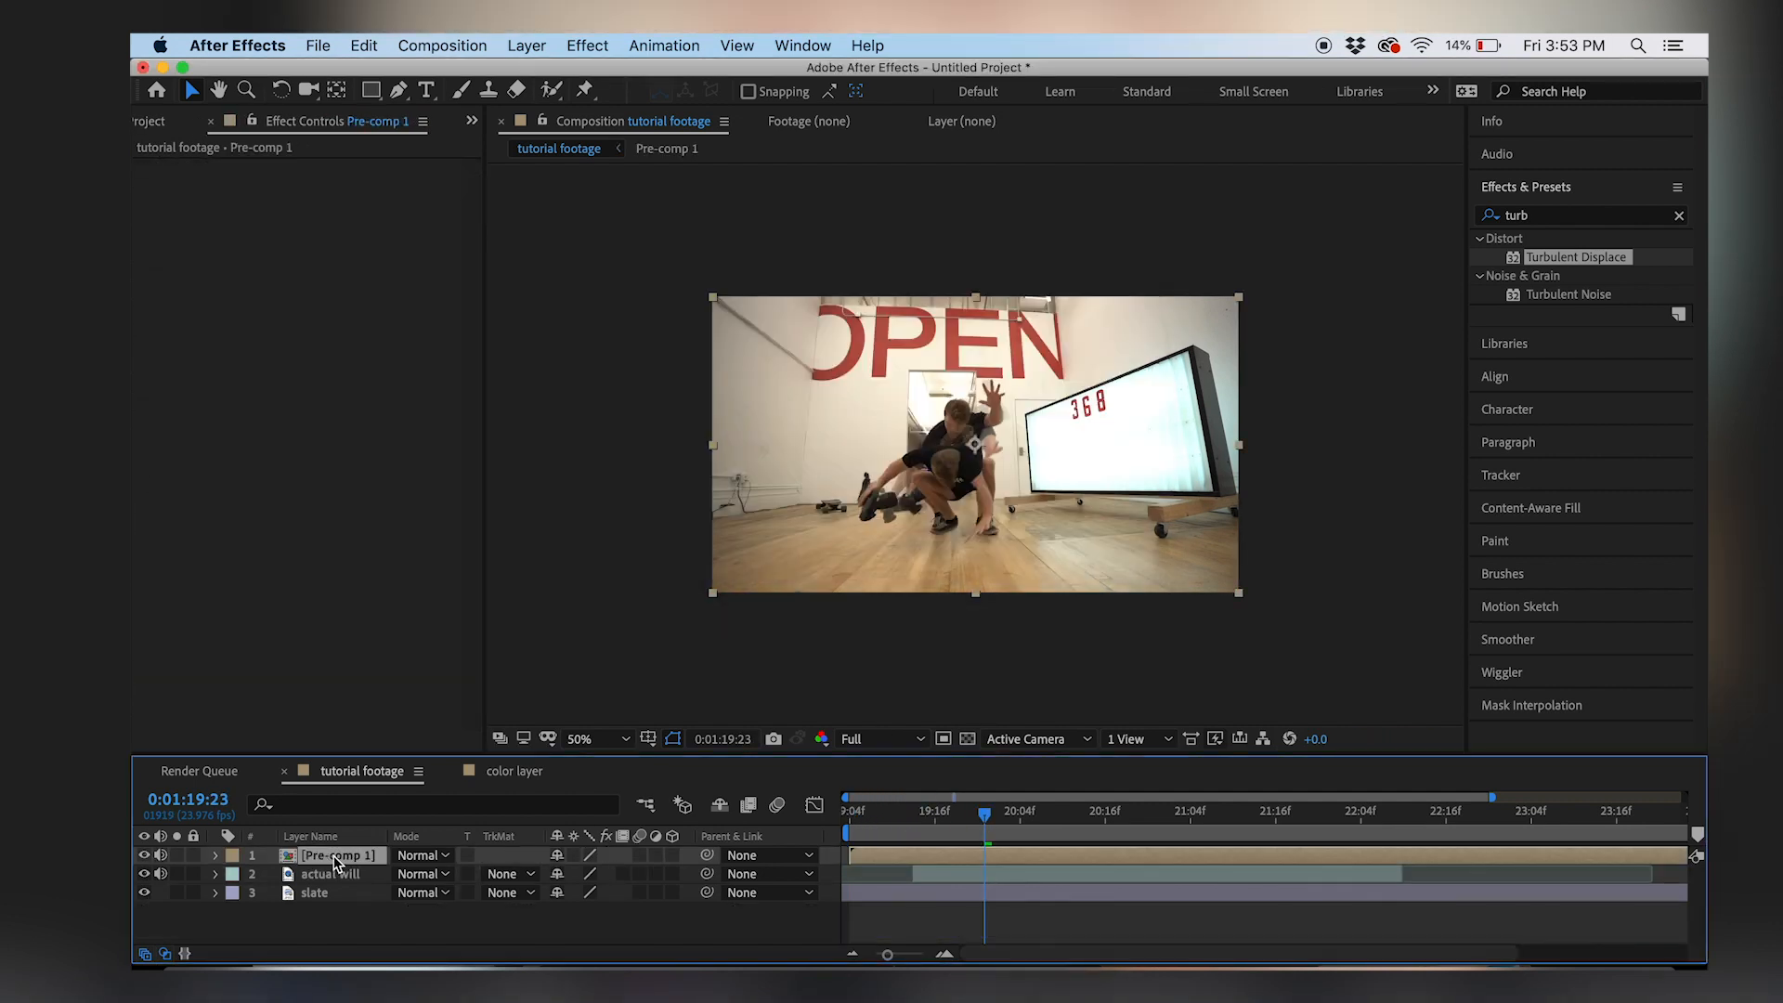
key("Return")
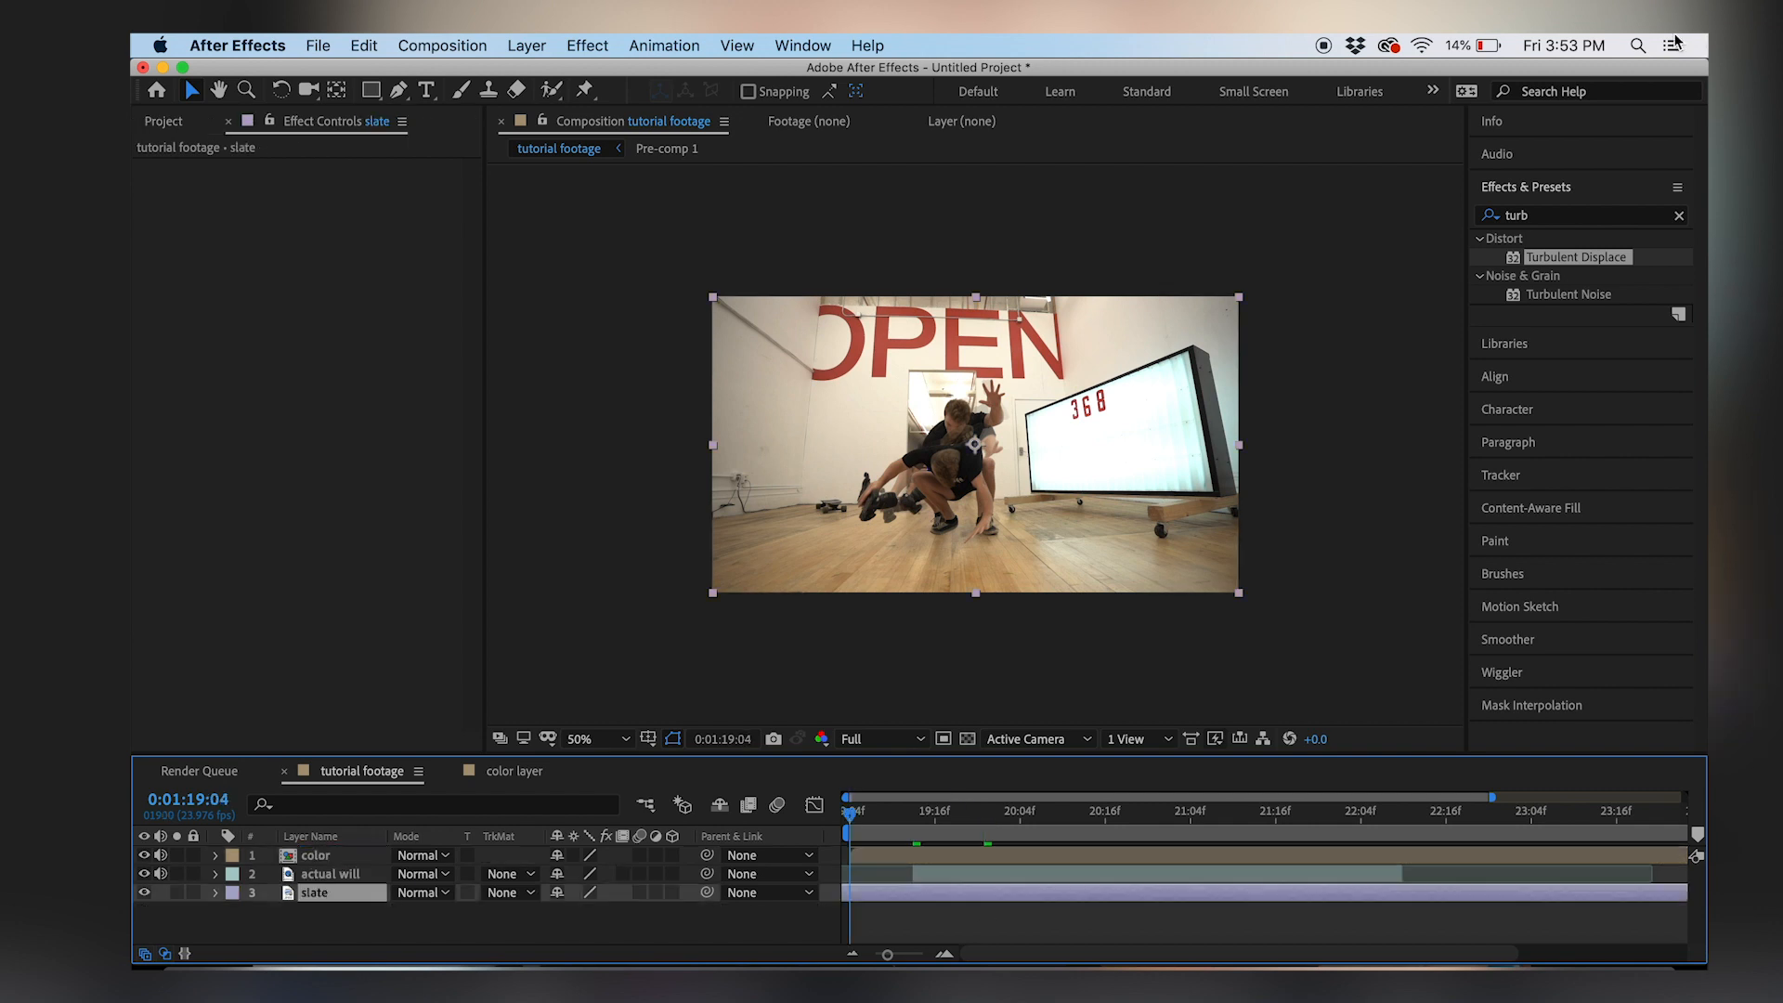
Apply the Curves effect to the color layer and keyframe a steeply raised Blue curve at 0:01:19:04.
left_click(1583, 216)
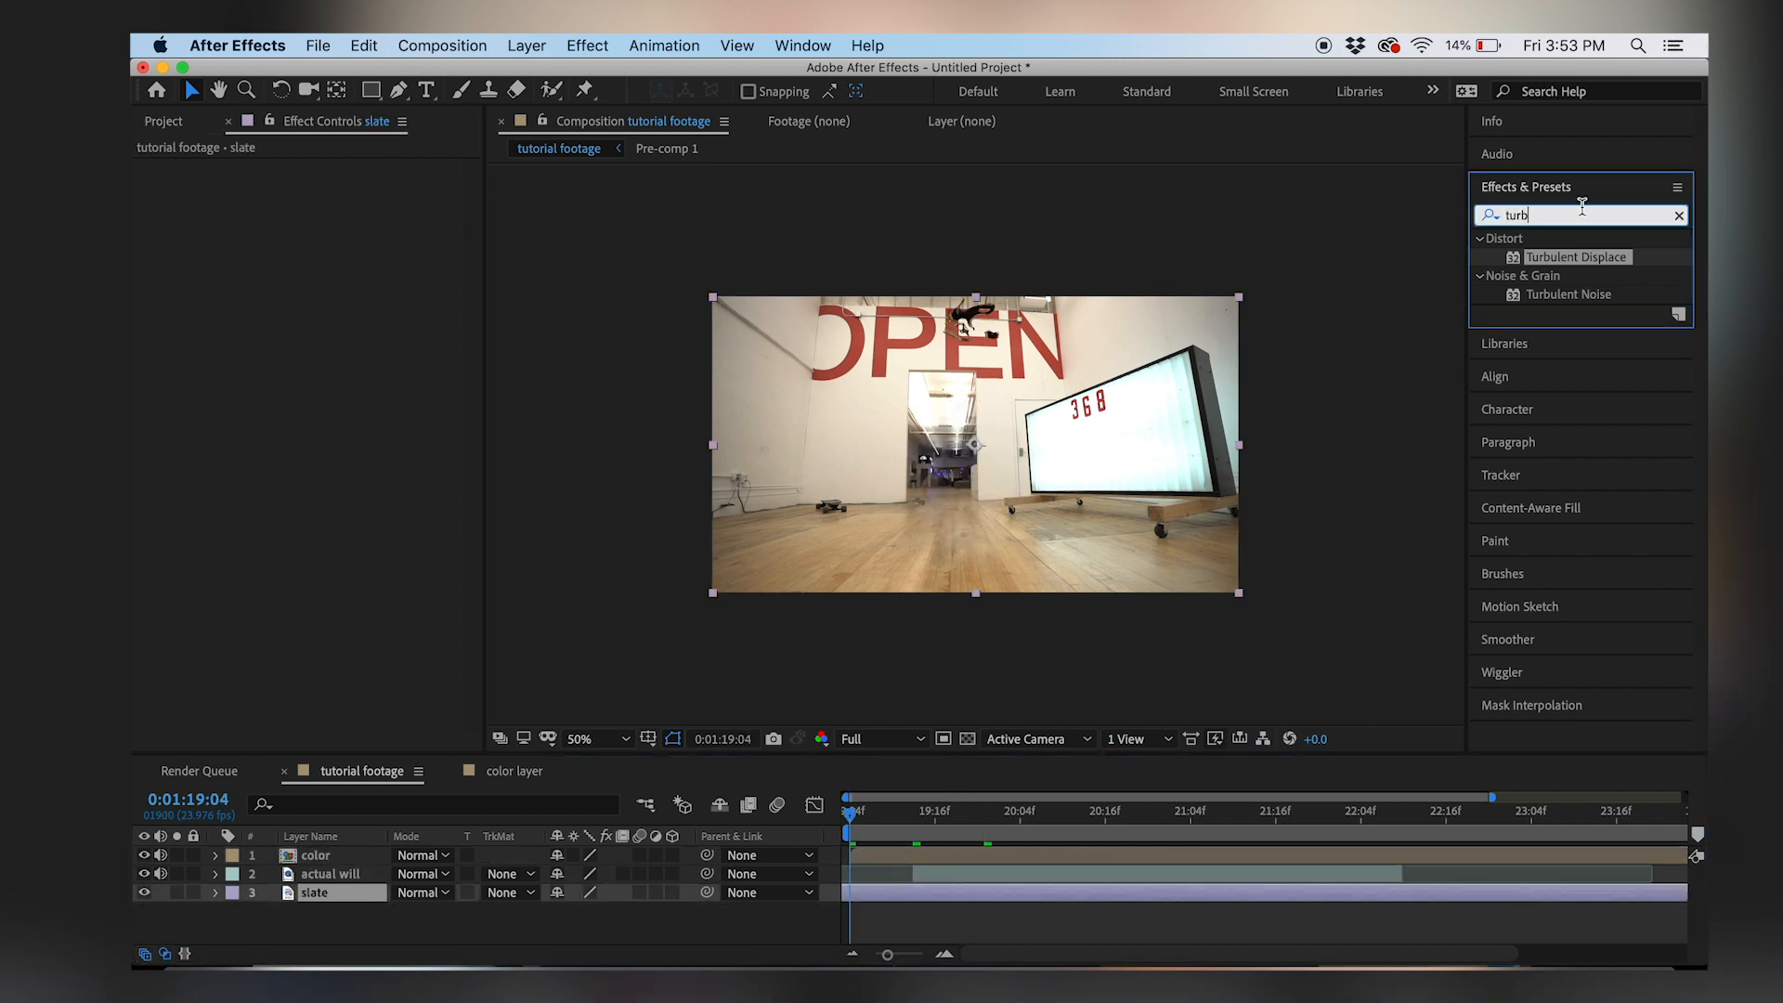
type("curve")
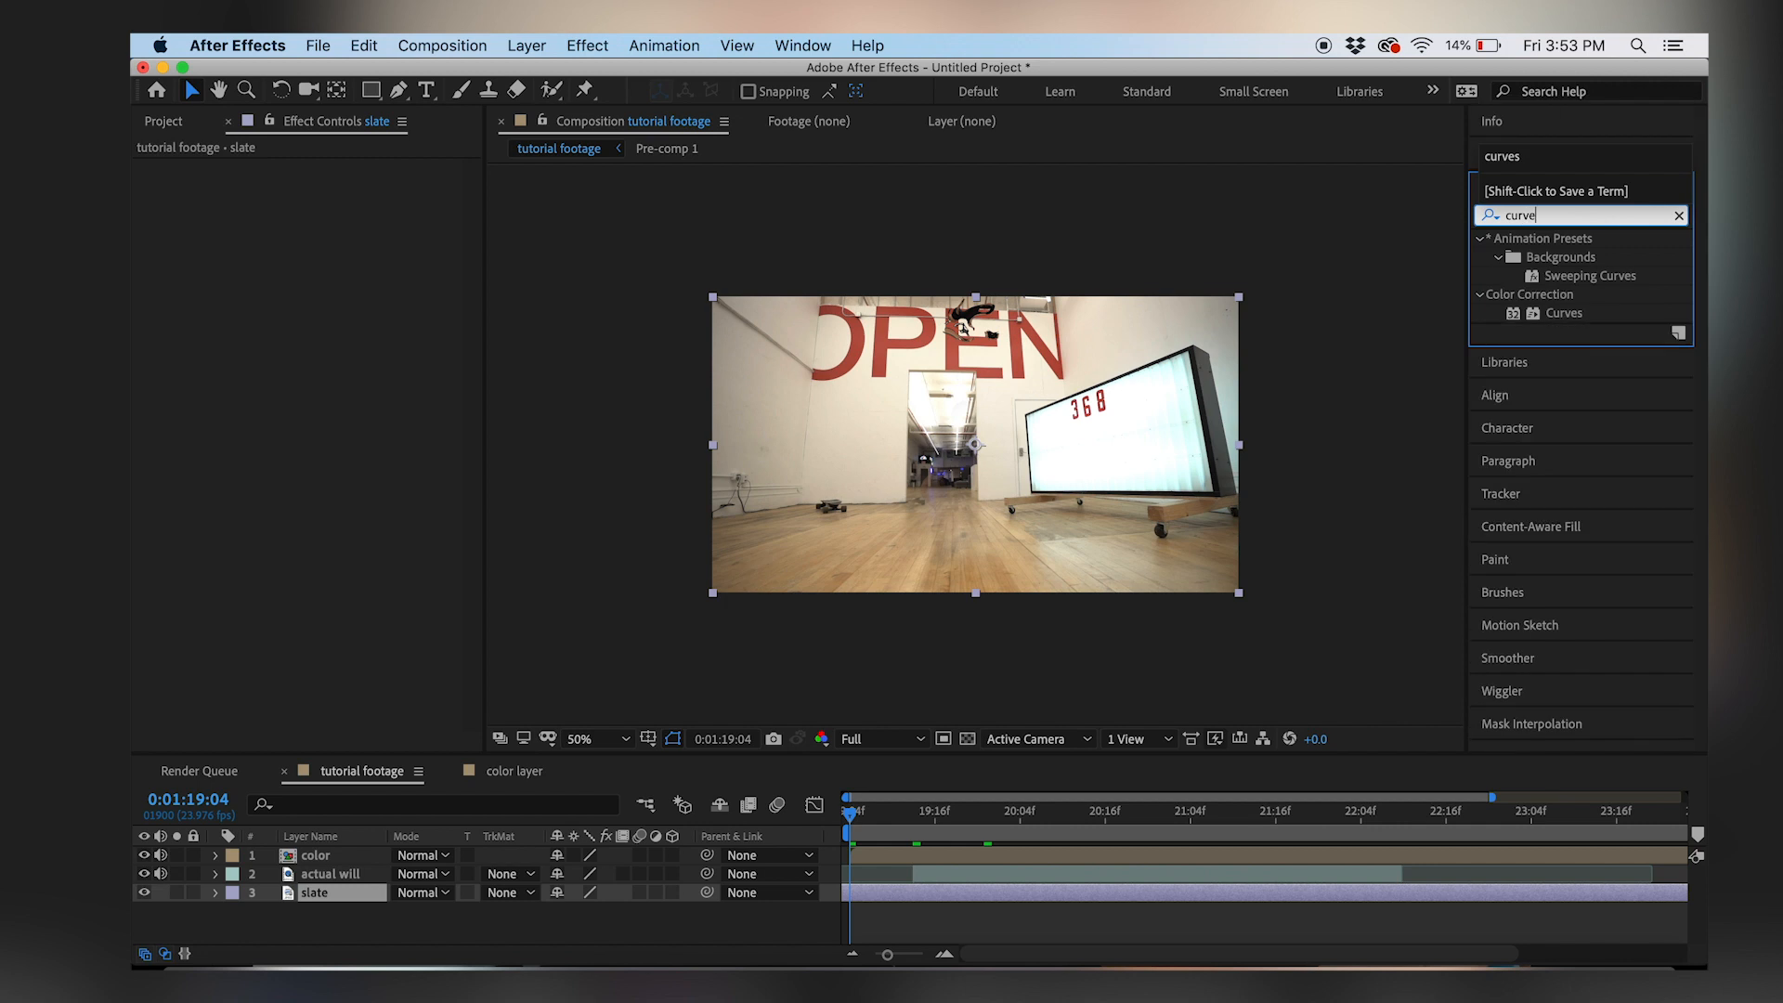
left_click_drag(1568, 321, 871, 855)
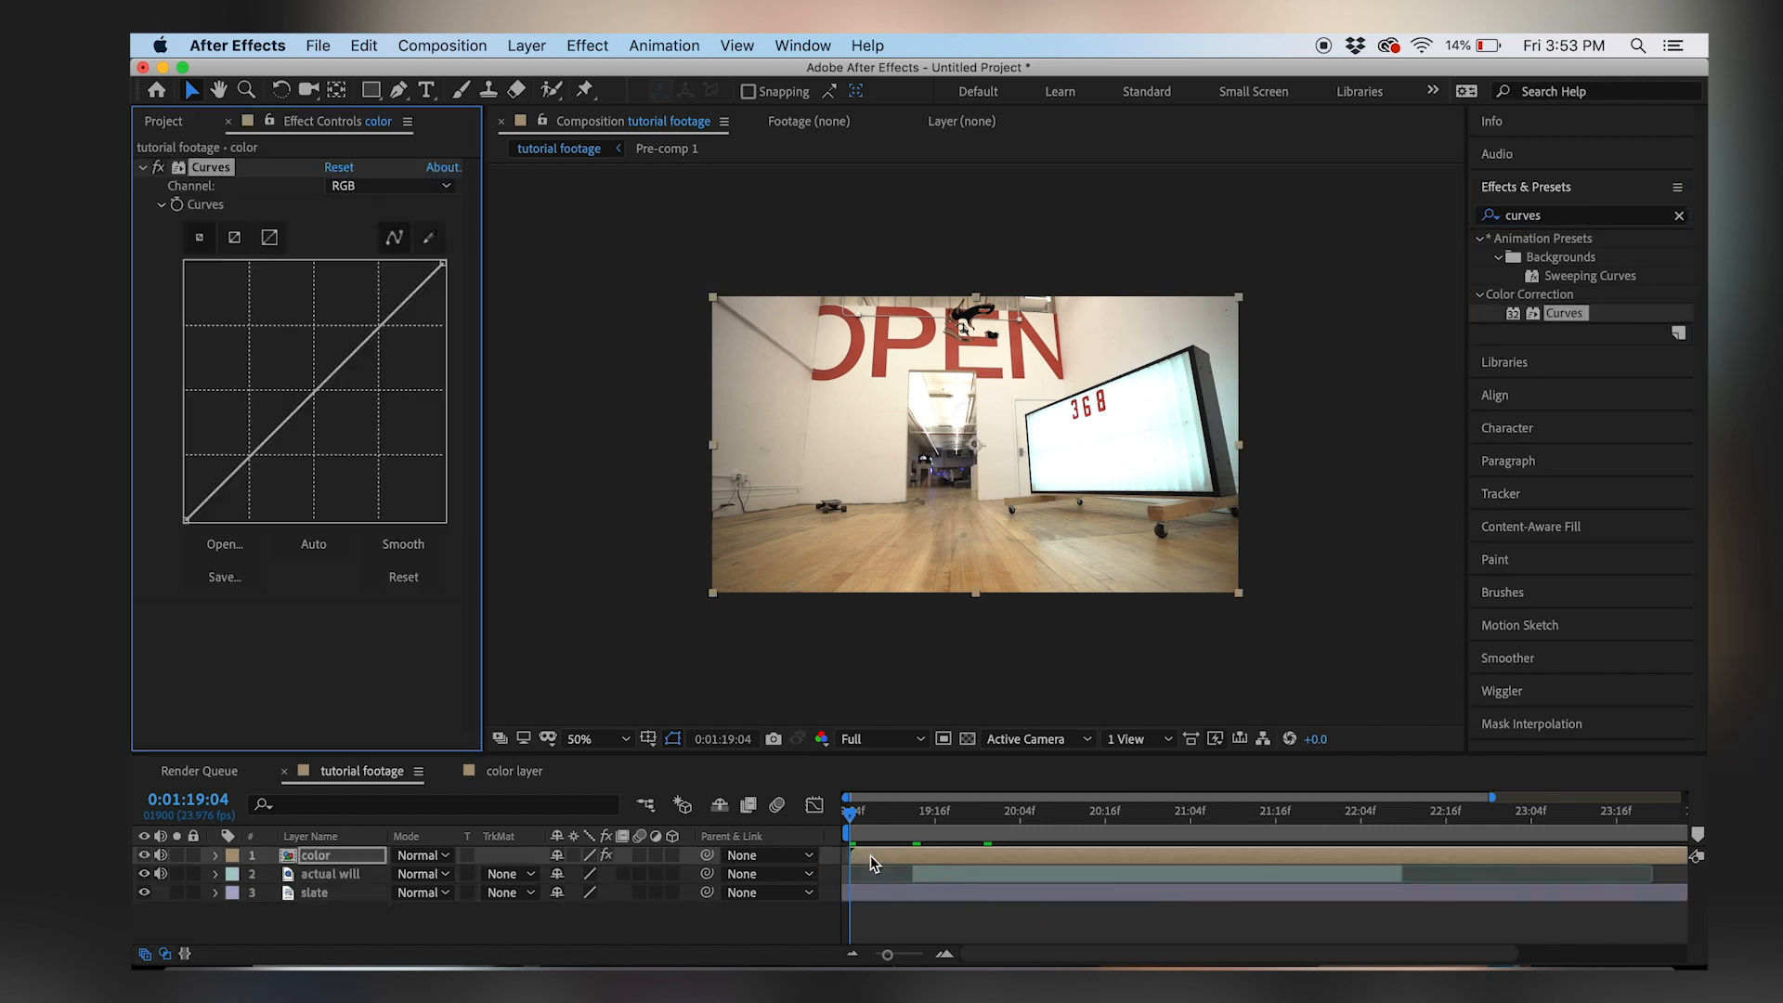
left_click(355, 188)
left_click(366, 267)
left_click_drag(377, 329, 257, 267)
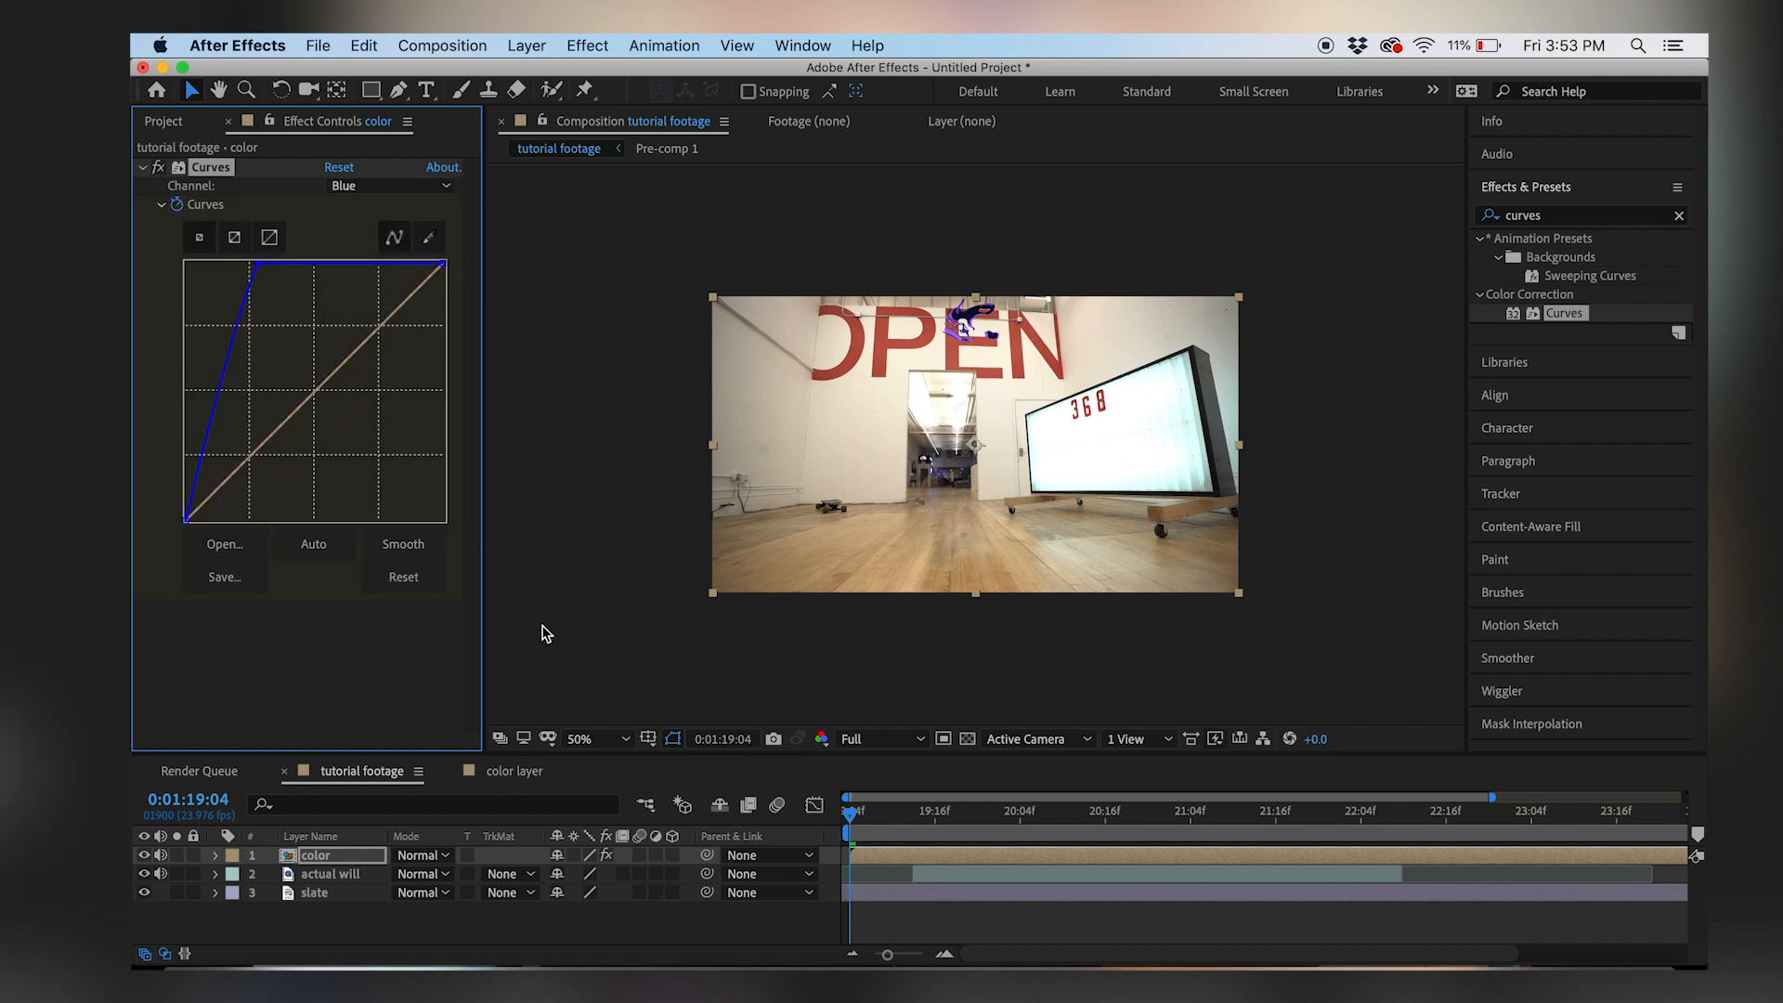
Keyframe different RGB and Red curve shapes on the color layer through the fall, reset Curves at the last keyframe, and preview the animation.
mouse_move(855, 815)
left_mouse_down()
mouse_move(901, 816)
mouse_move(885, 817)
left_mouse_up()
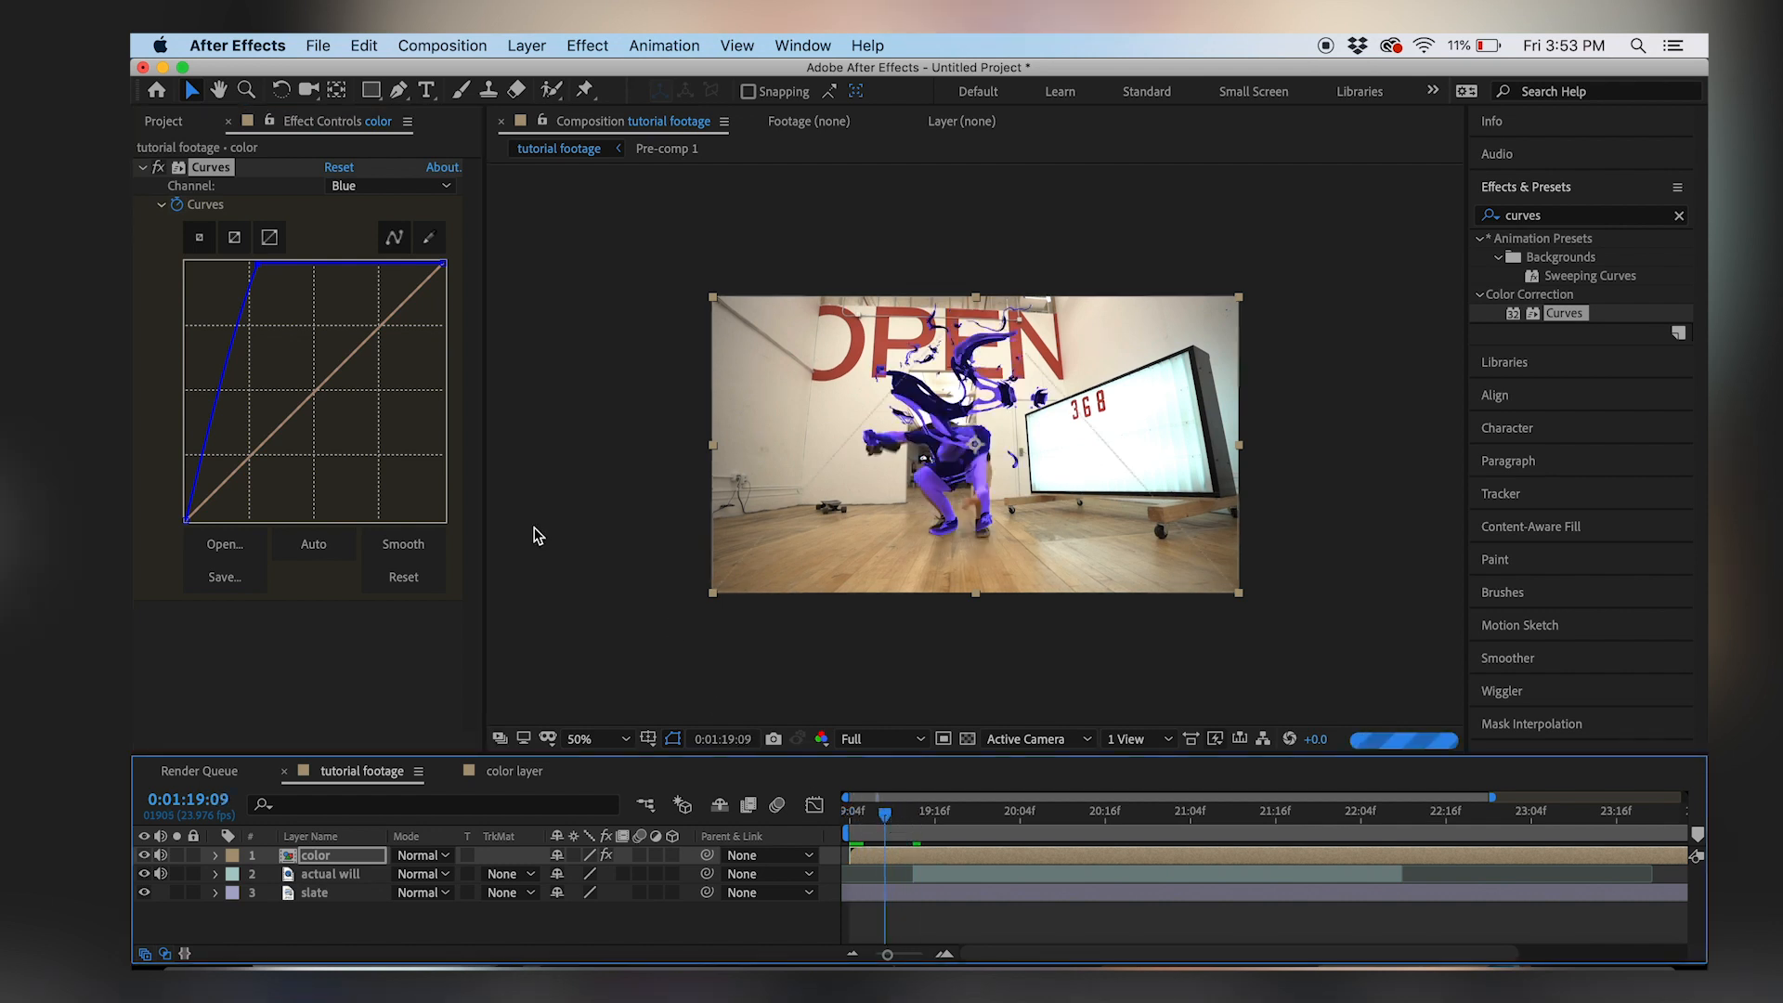
left_click_drag(344, 376, 354, 409)
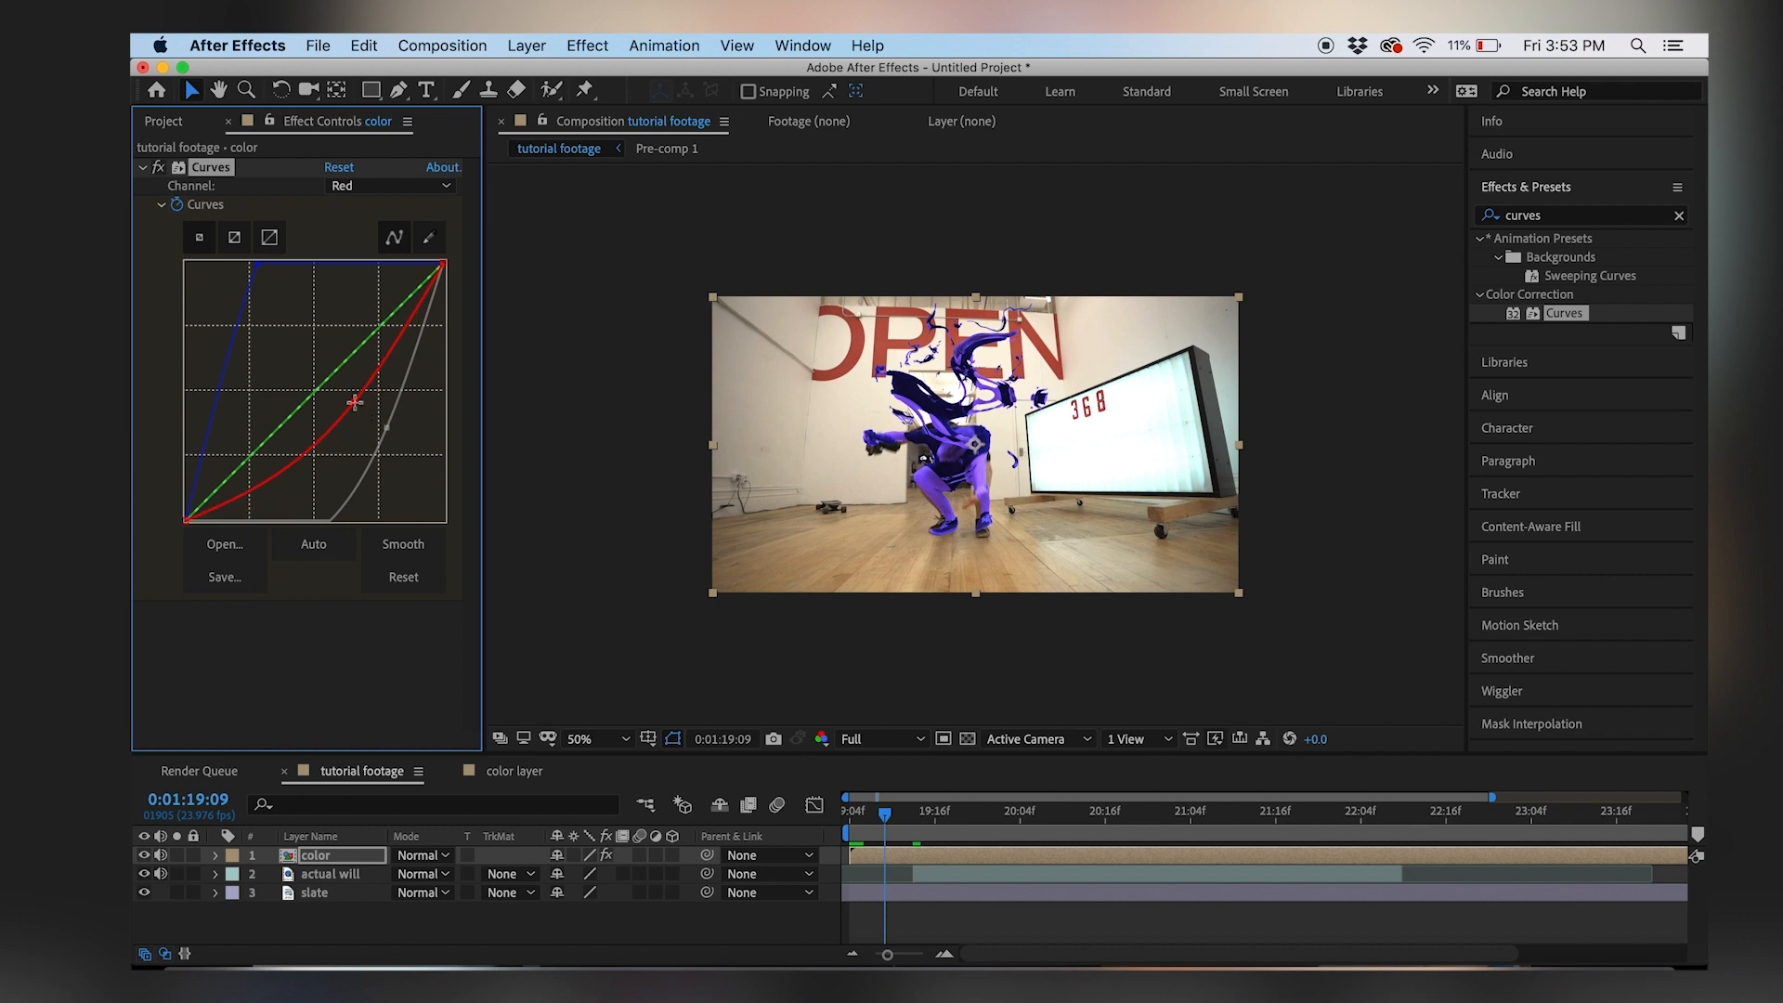
left_click_drag(913, 814, 821, 845)
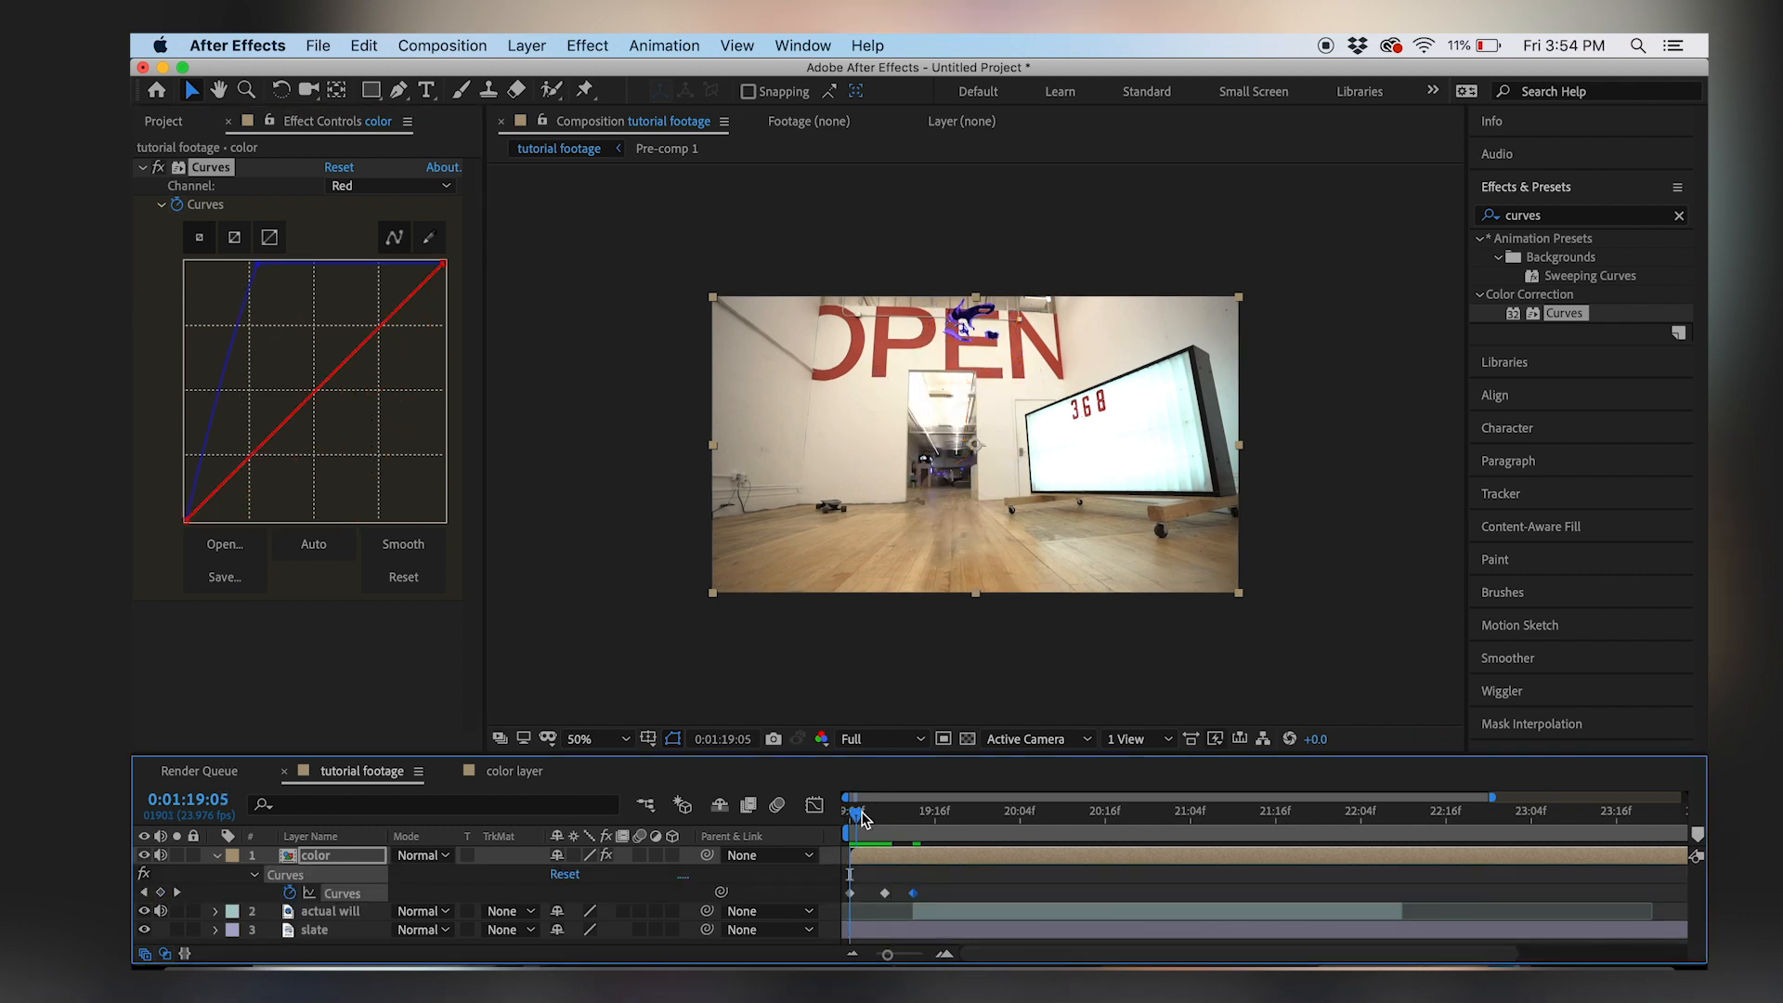
left_click_drag(859, 817, 891, 819)
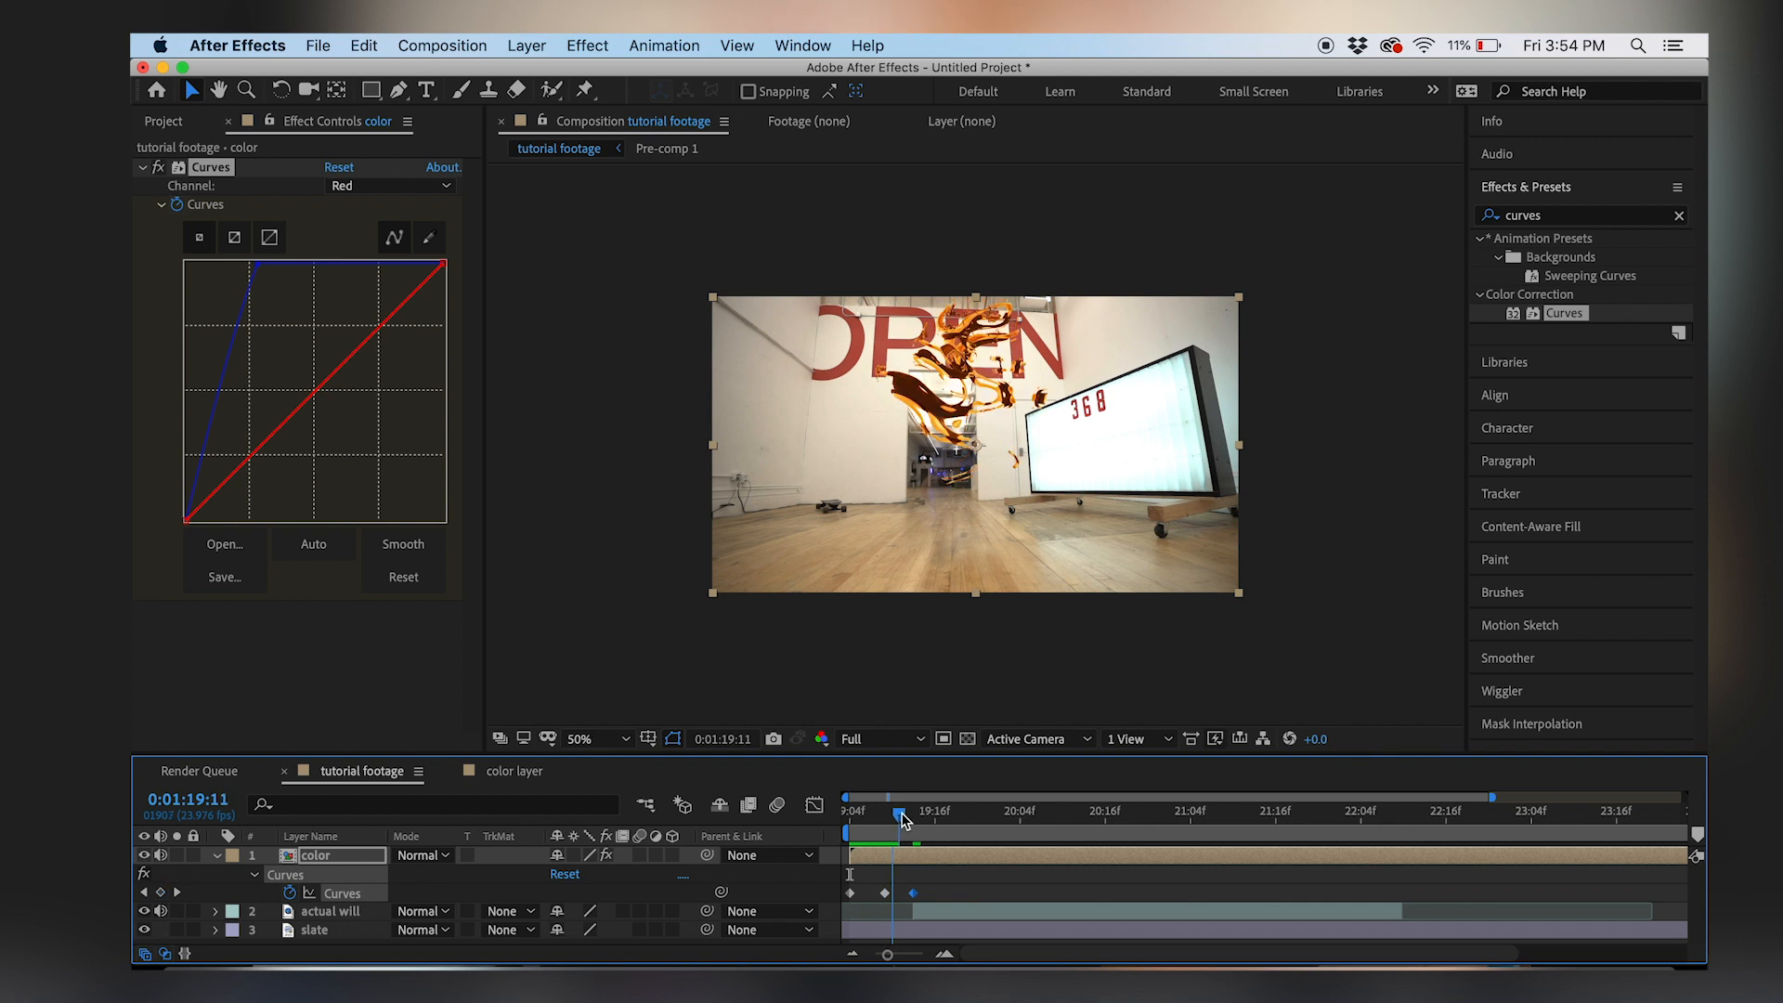
left_click_drag(915, 820, 932, 826)
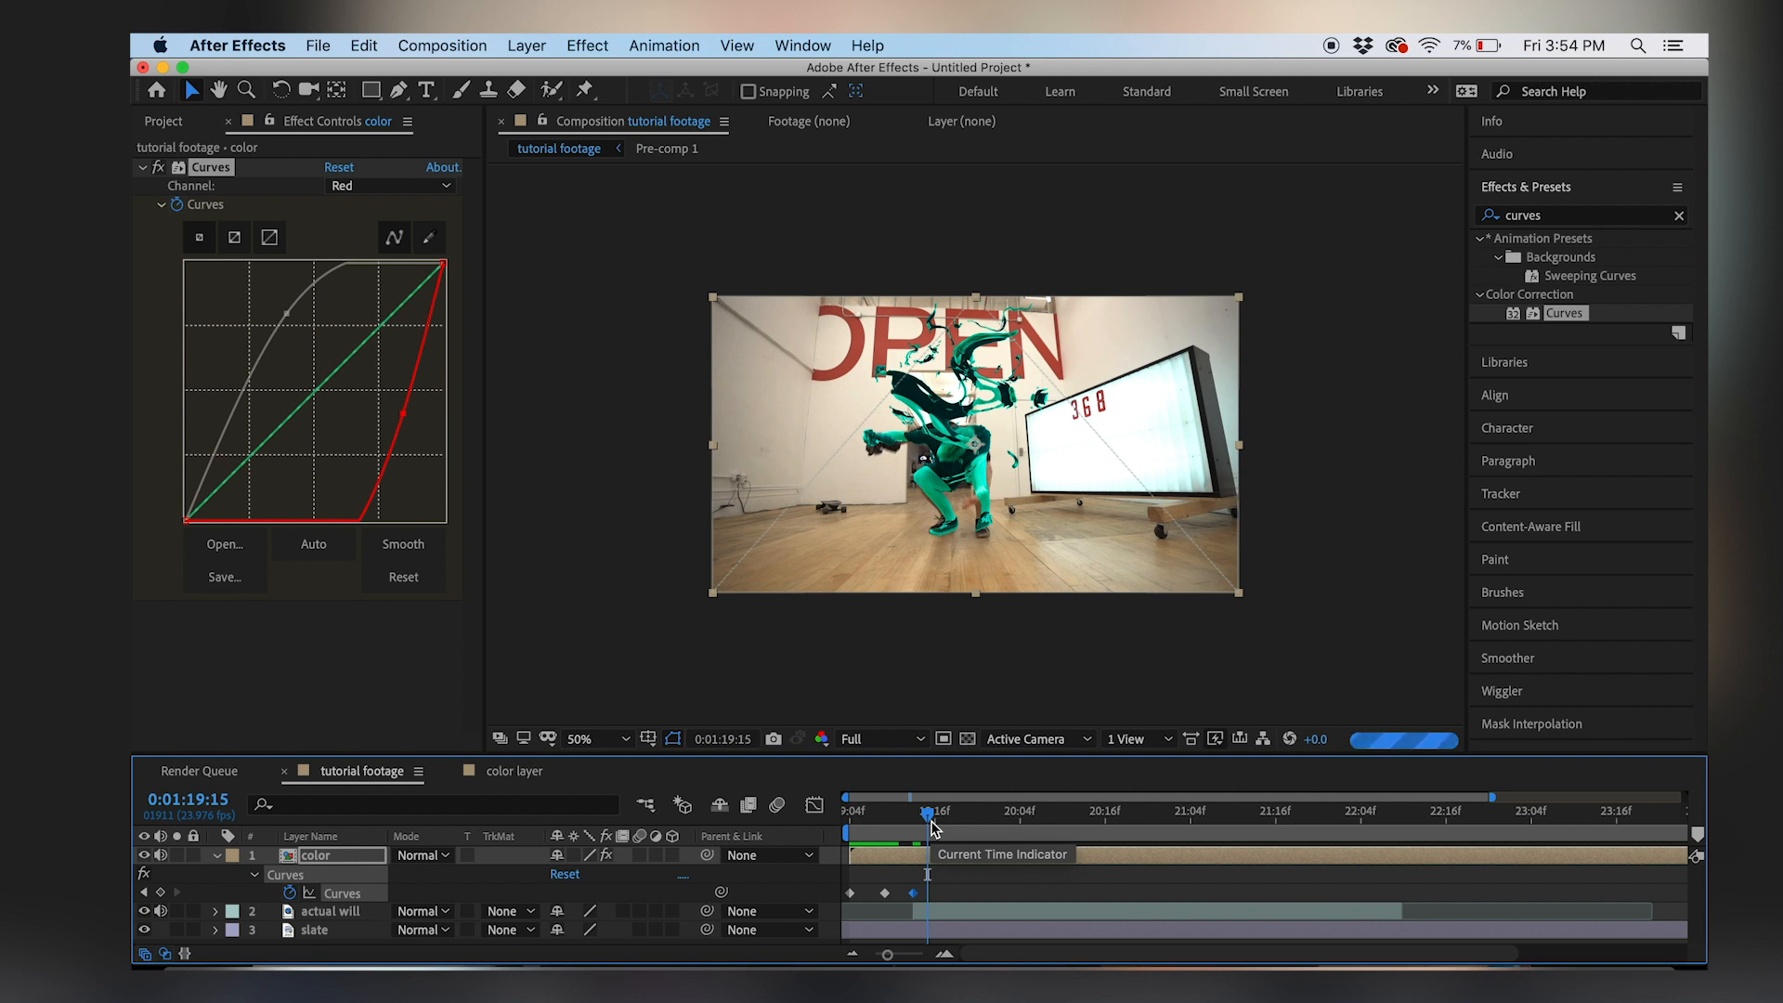
left_click(350, 173)
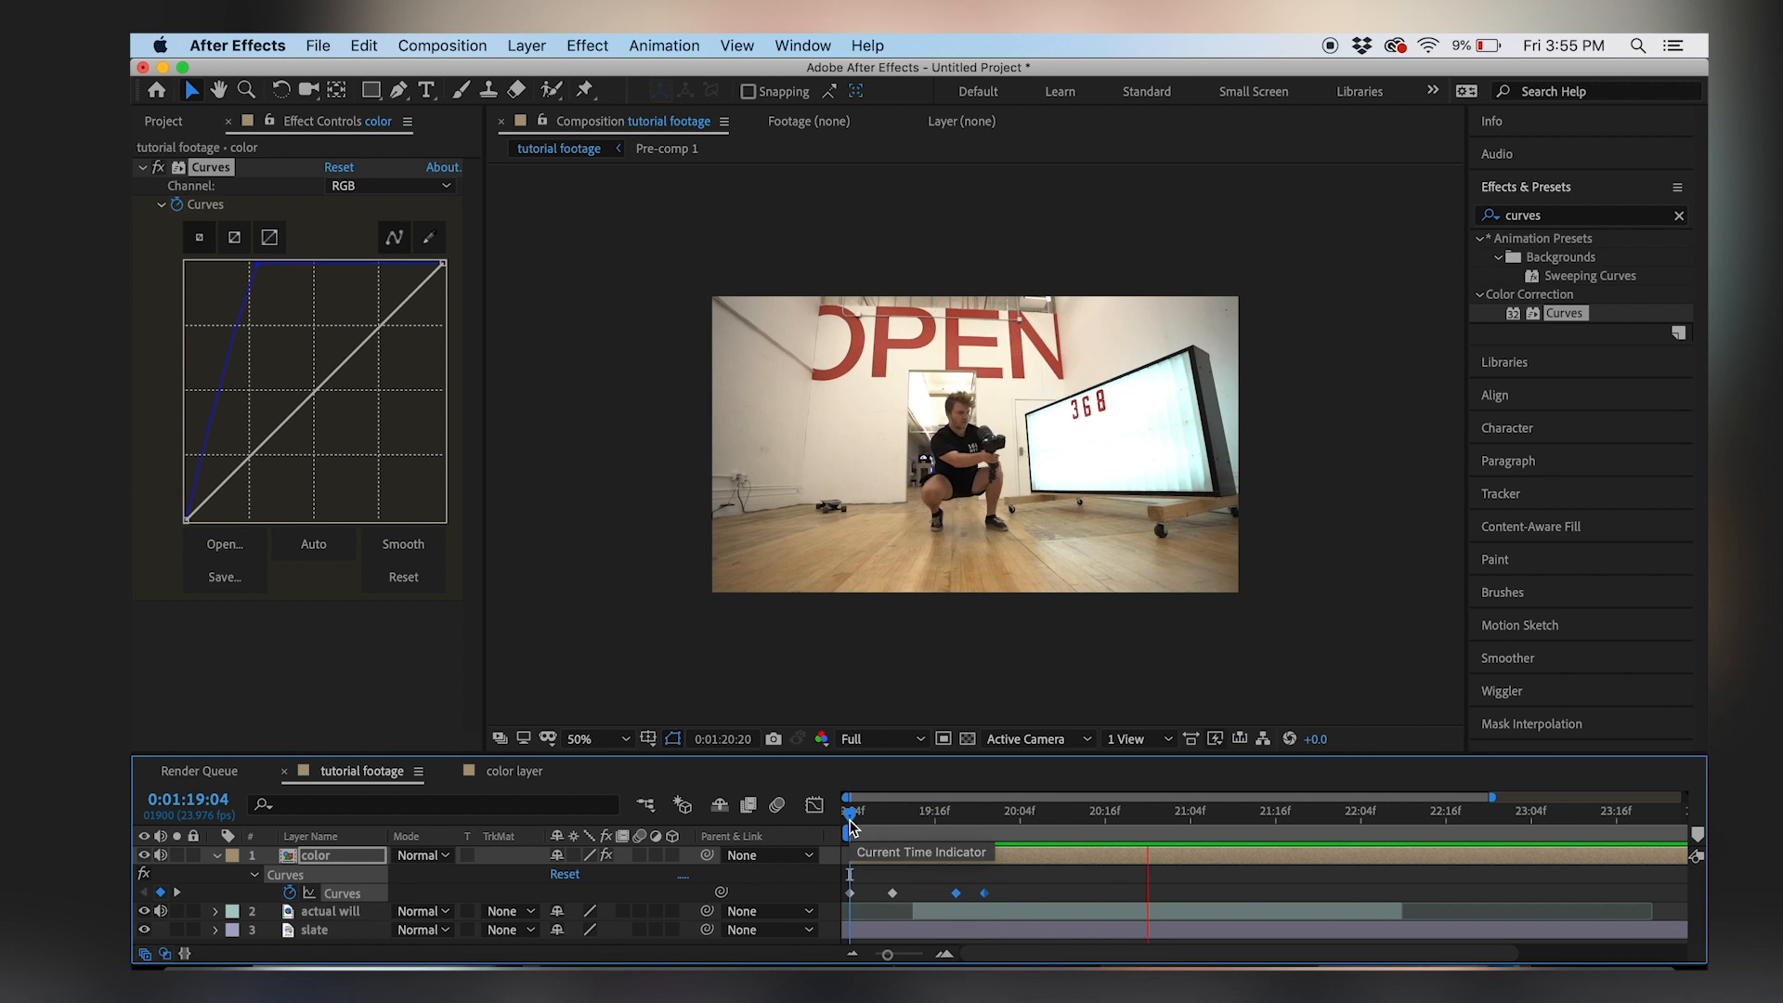
key("space")
key("space")
key("space")
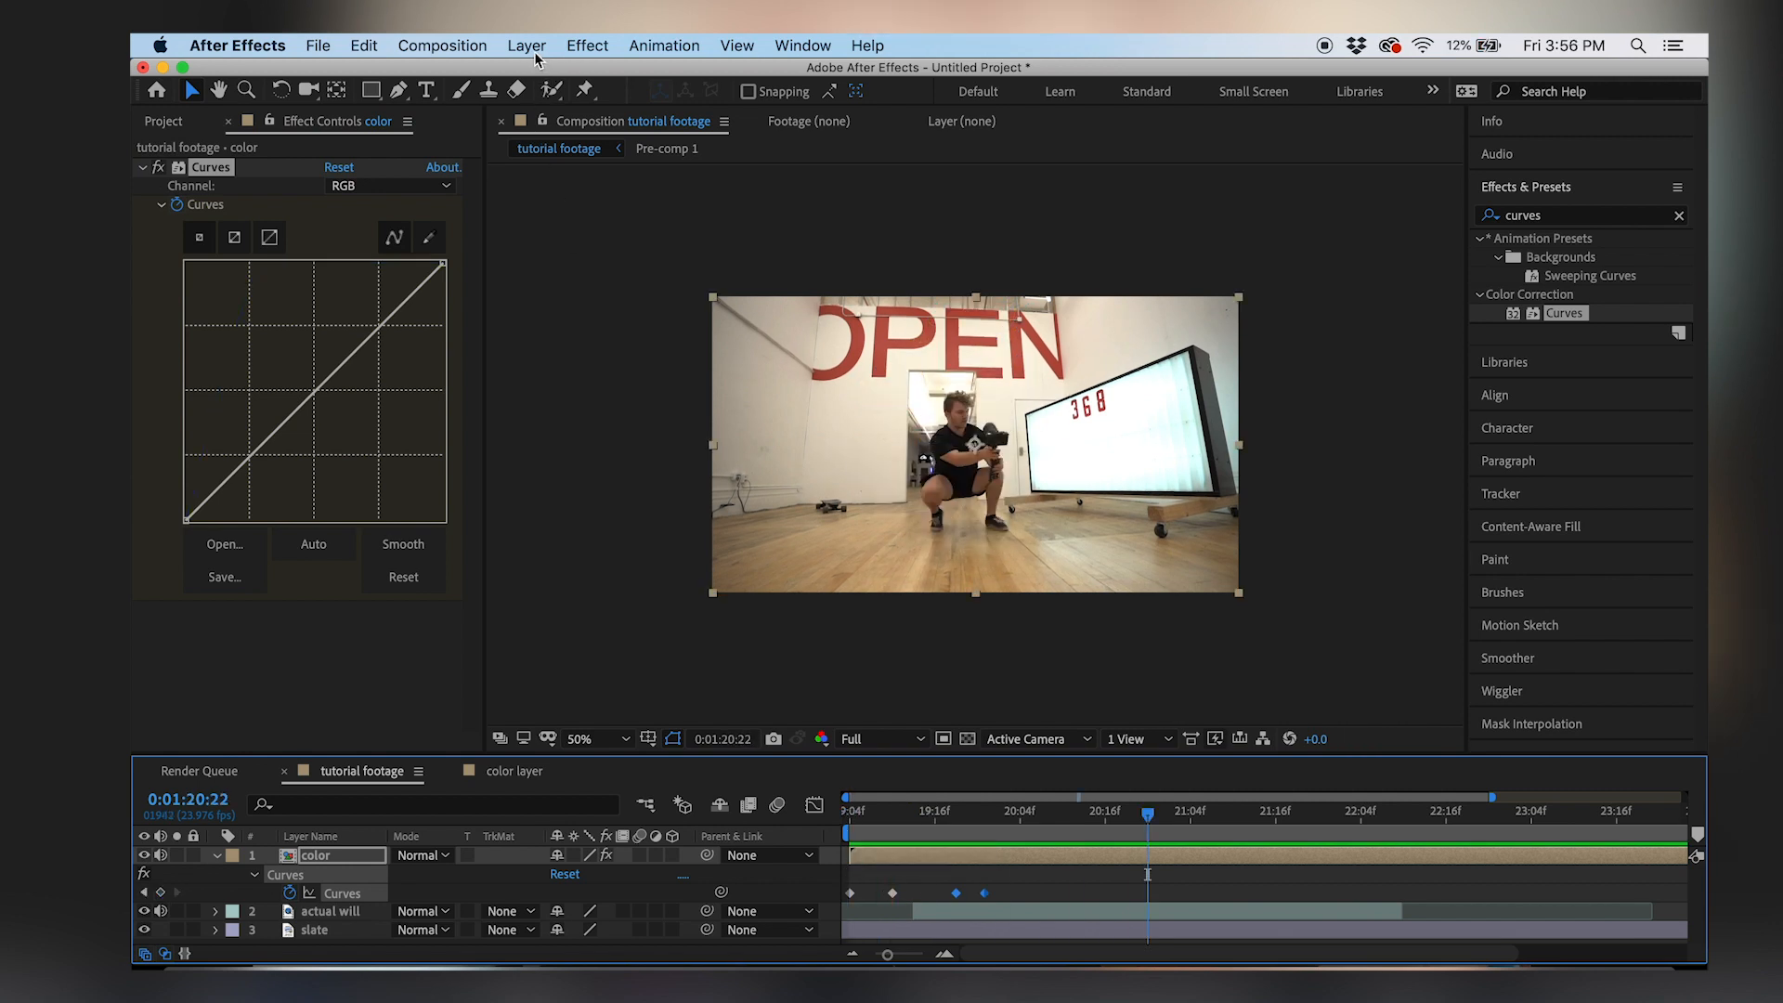
Create an adjustment layer above the color layer and copy the color layer's animated Curves effect onto it.
left_click(527, 46)
mouse_move(557, 71)
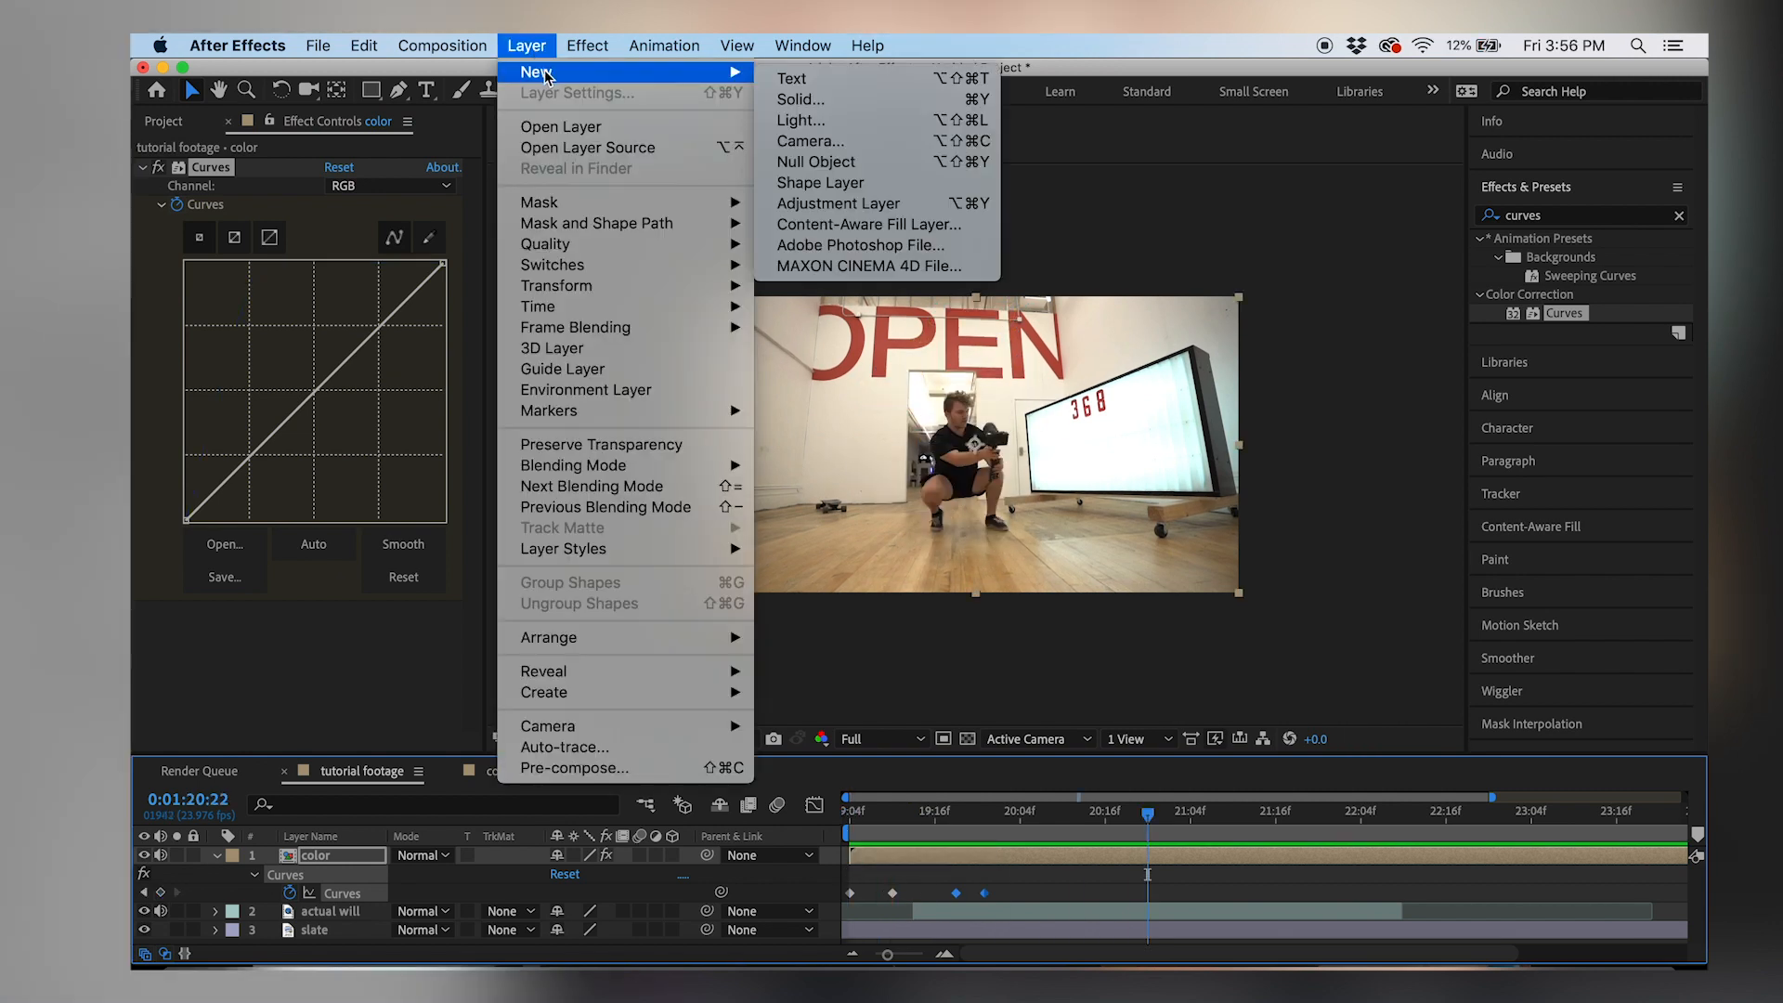
left_click(901, 219)
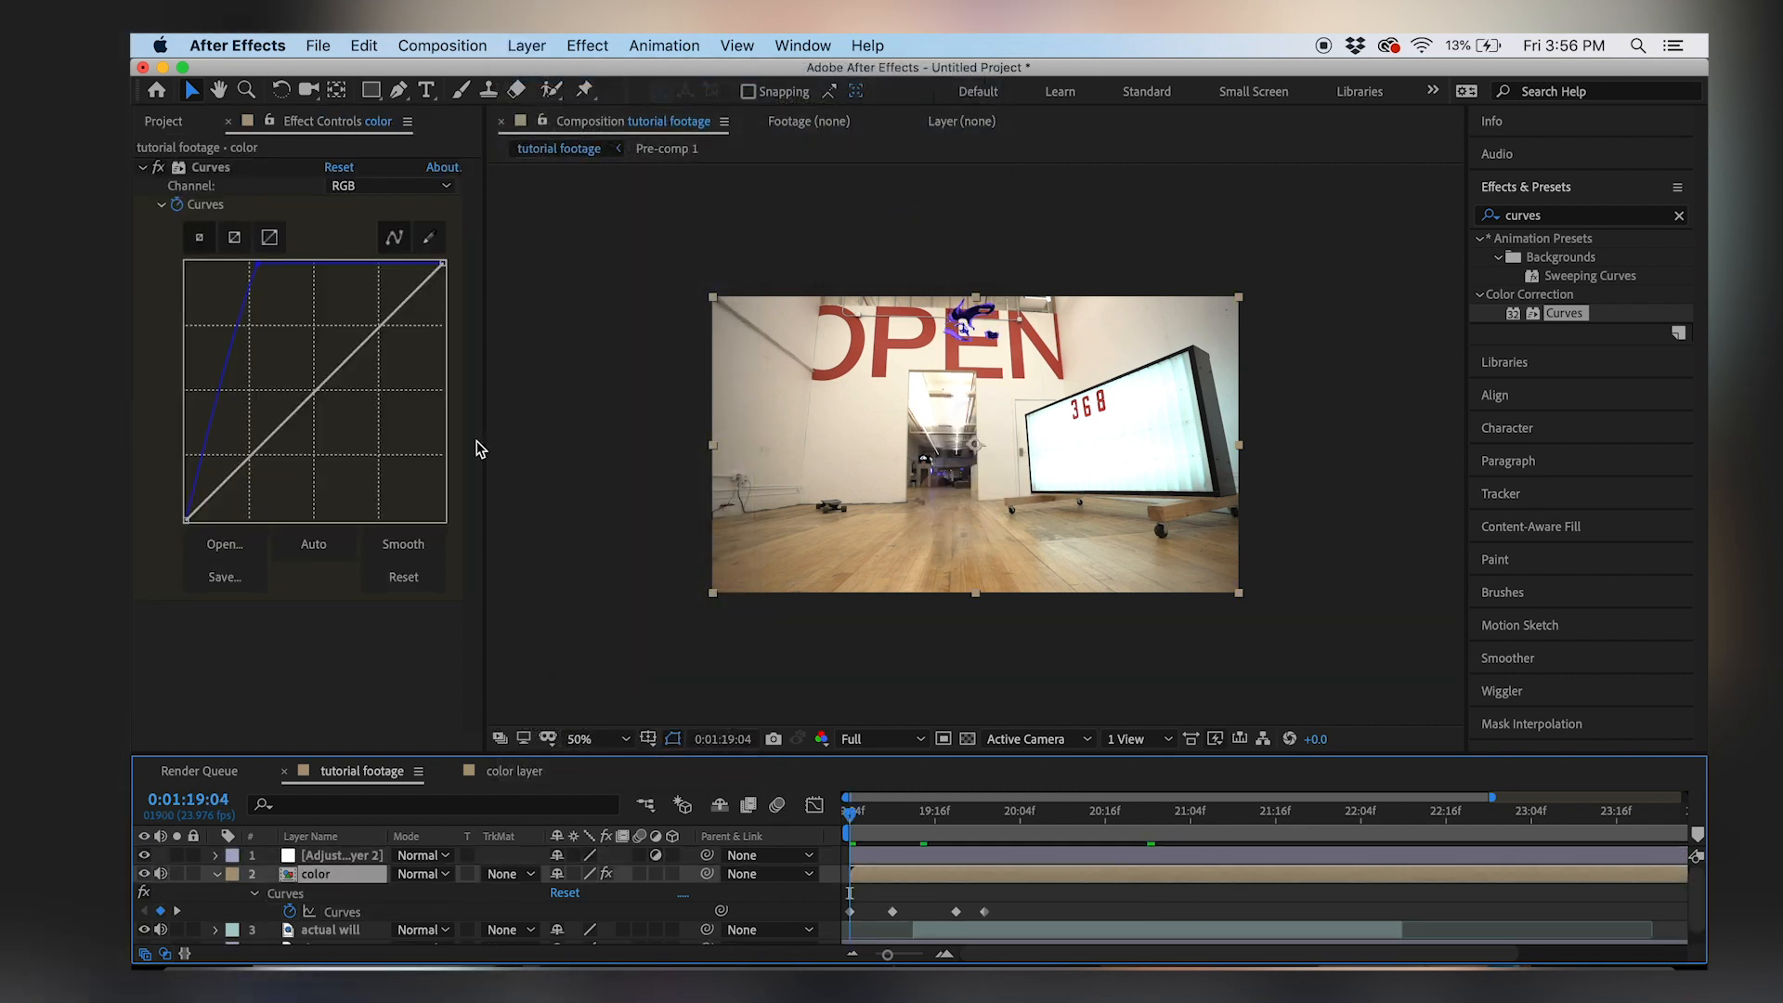
left_click(209, 167)
left_click(211, 168)
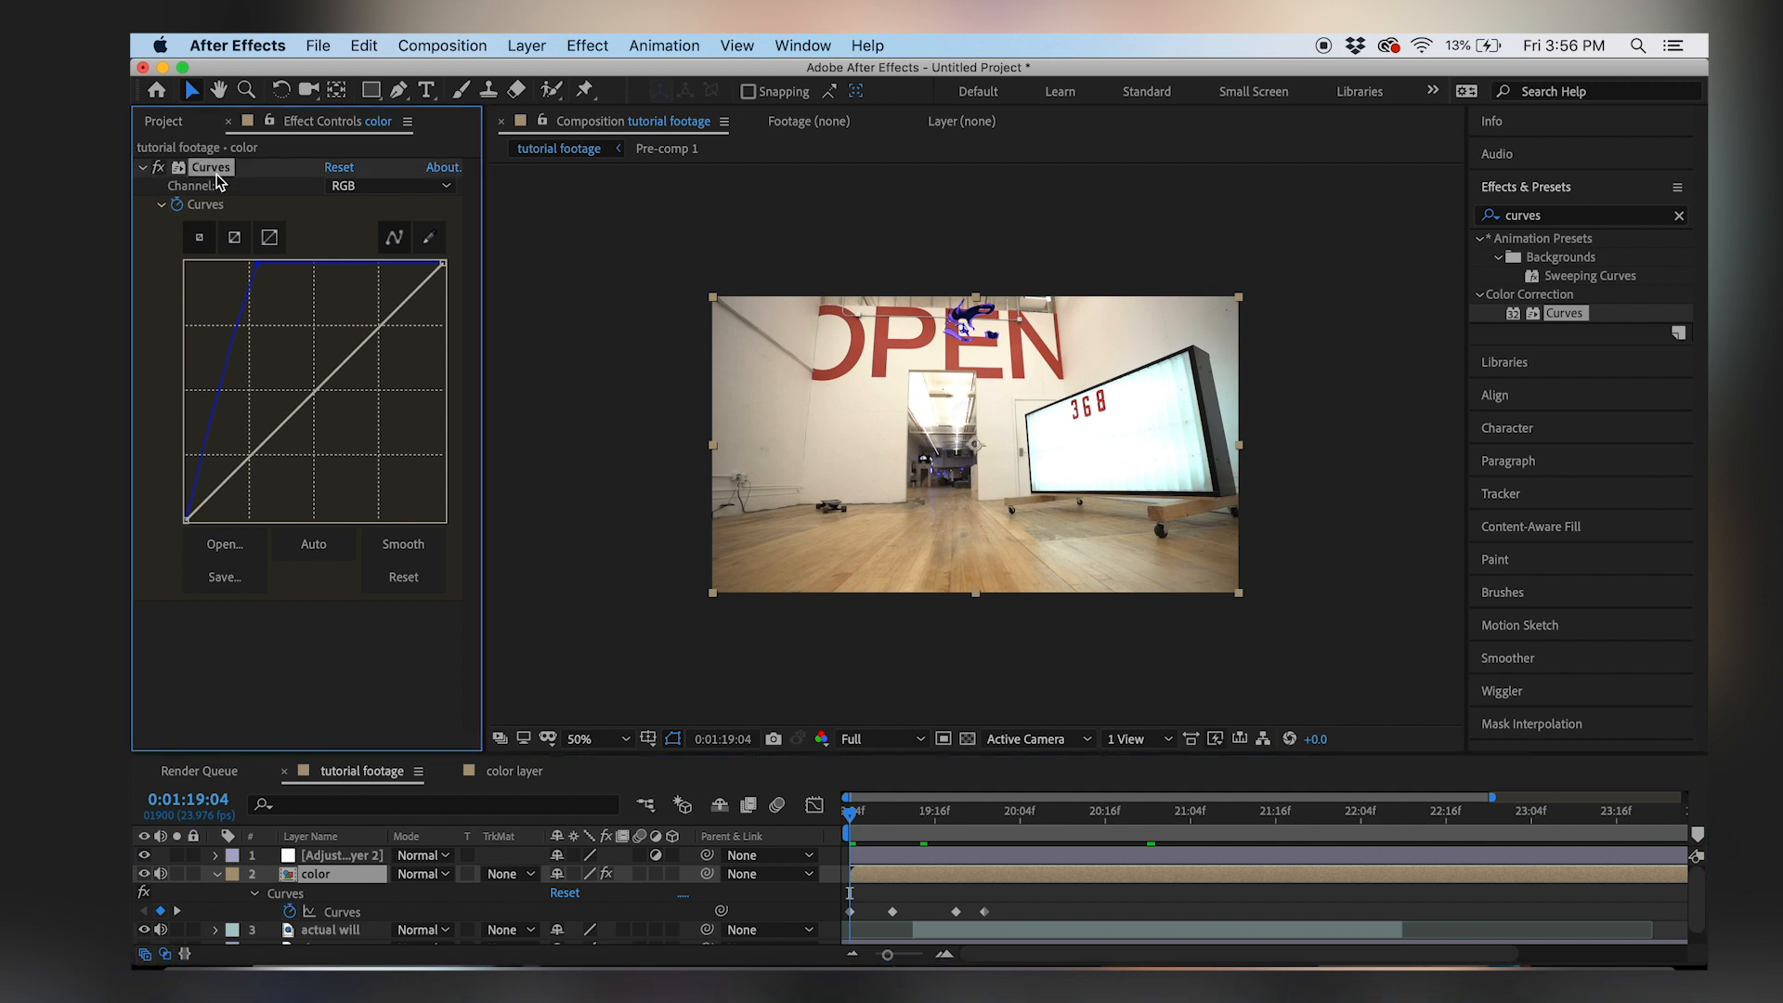
left_click(1055, 847)
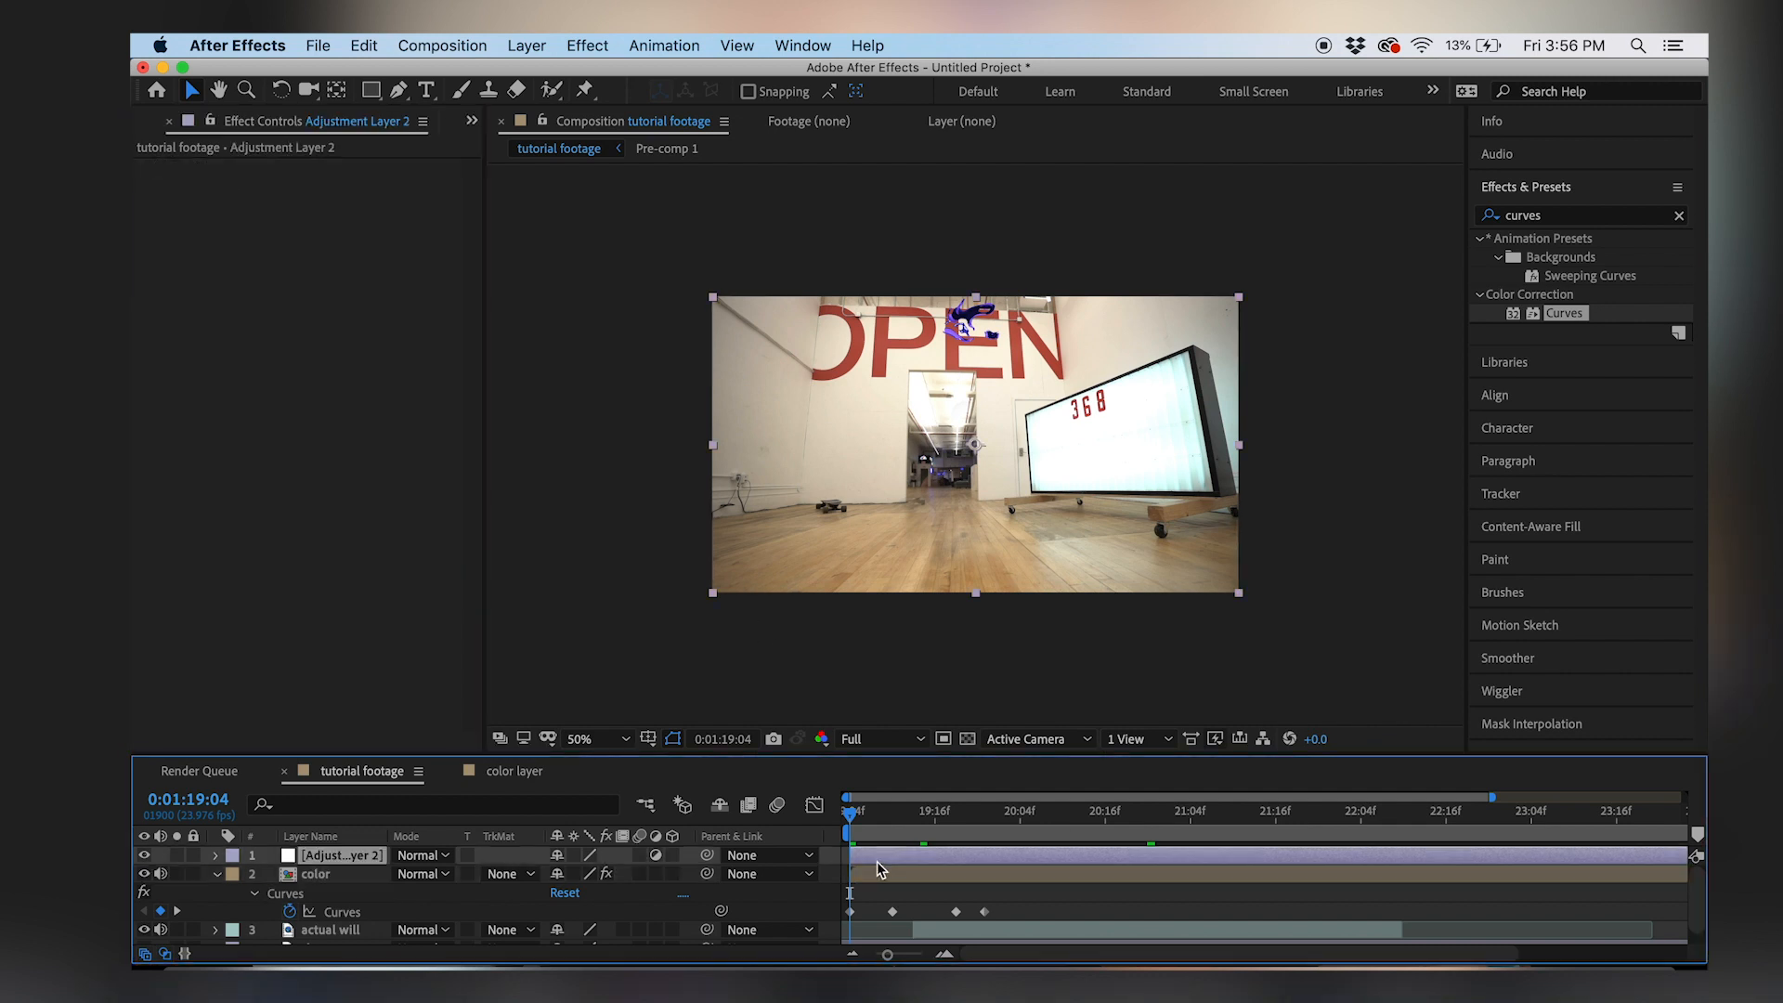
key("super+v")
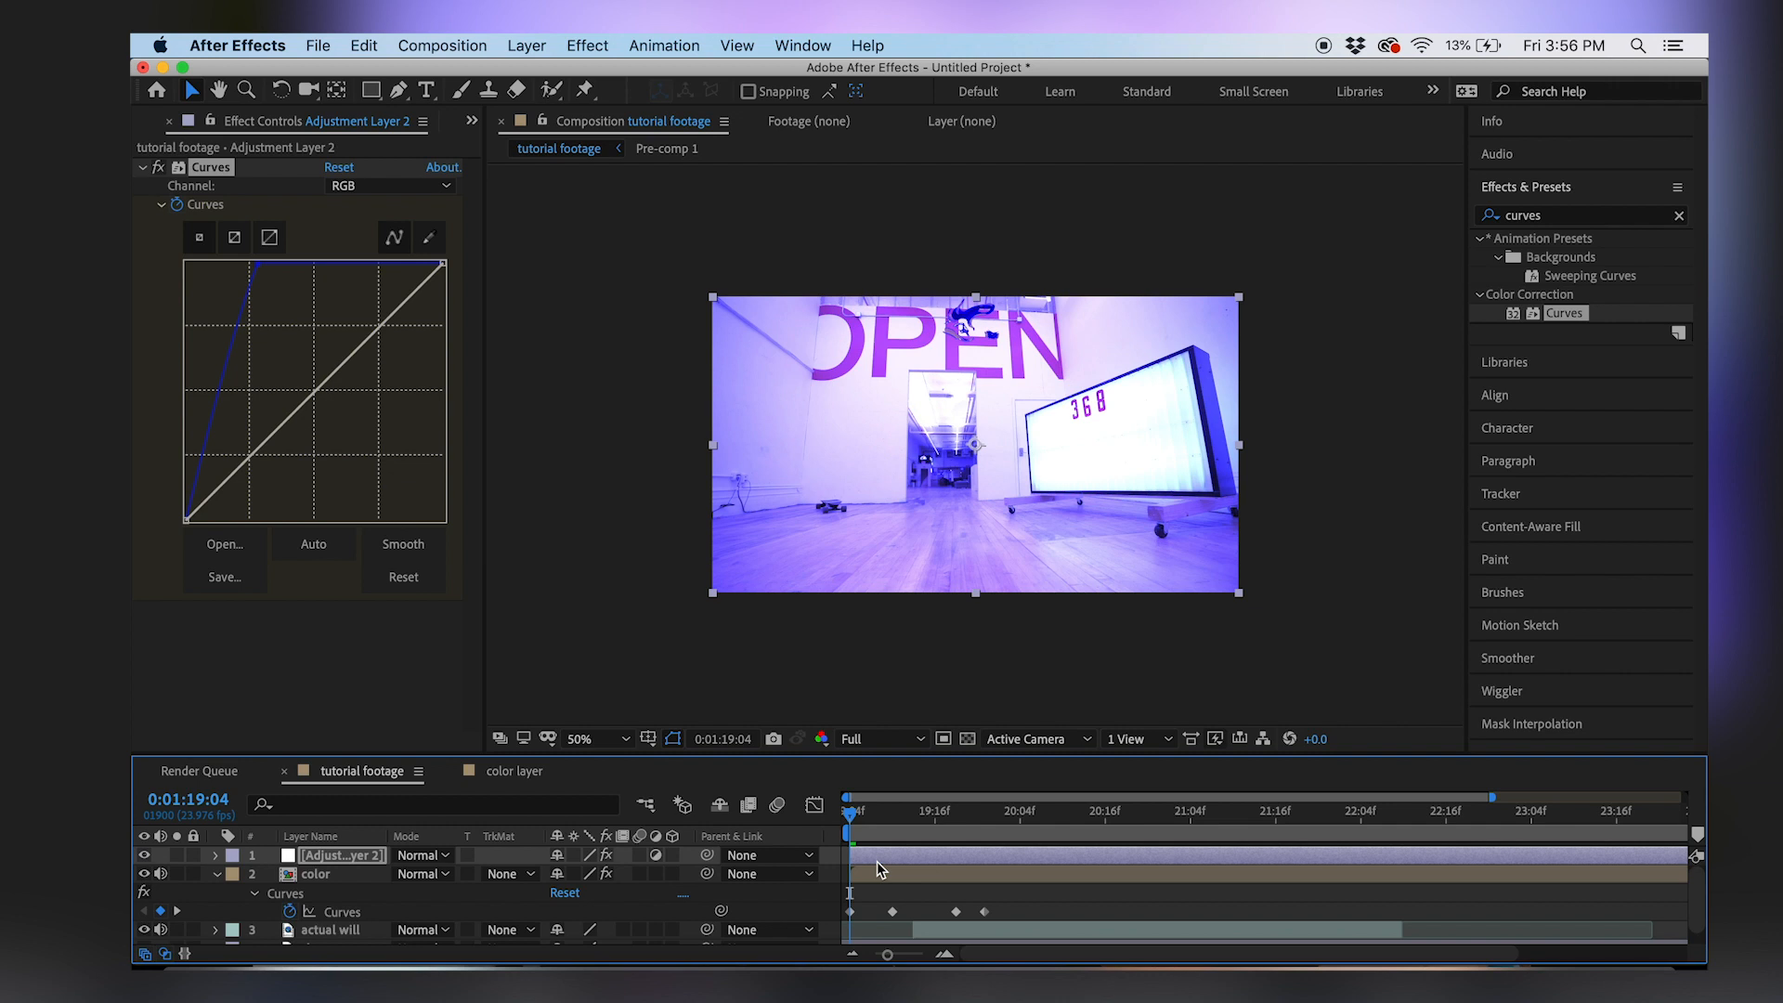
Draw a rounded Pen tool mask around the falling man on the adjustment layer and feather it 154 pixels.
left_click(399, 90)
left_click_drag(962, 295, 932, 322)
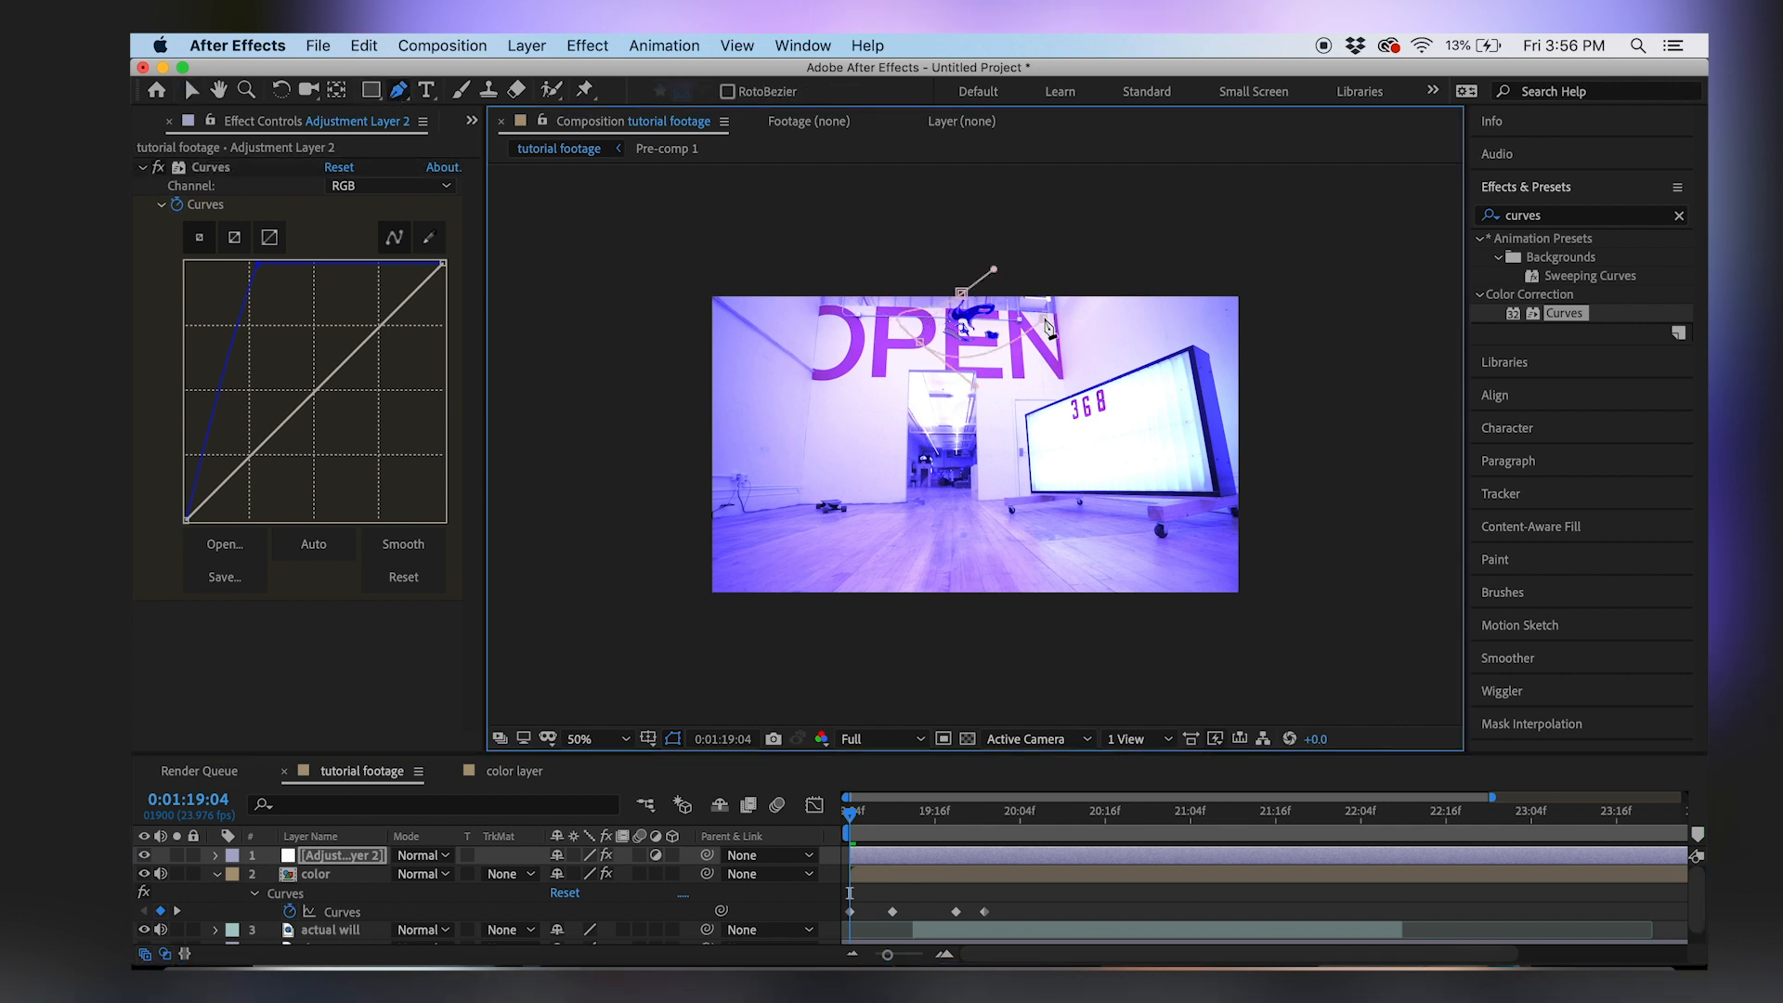
left_click(962, 295)
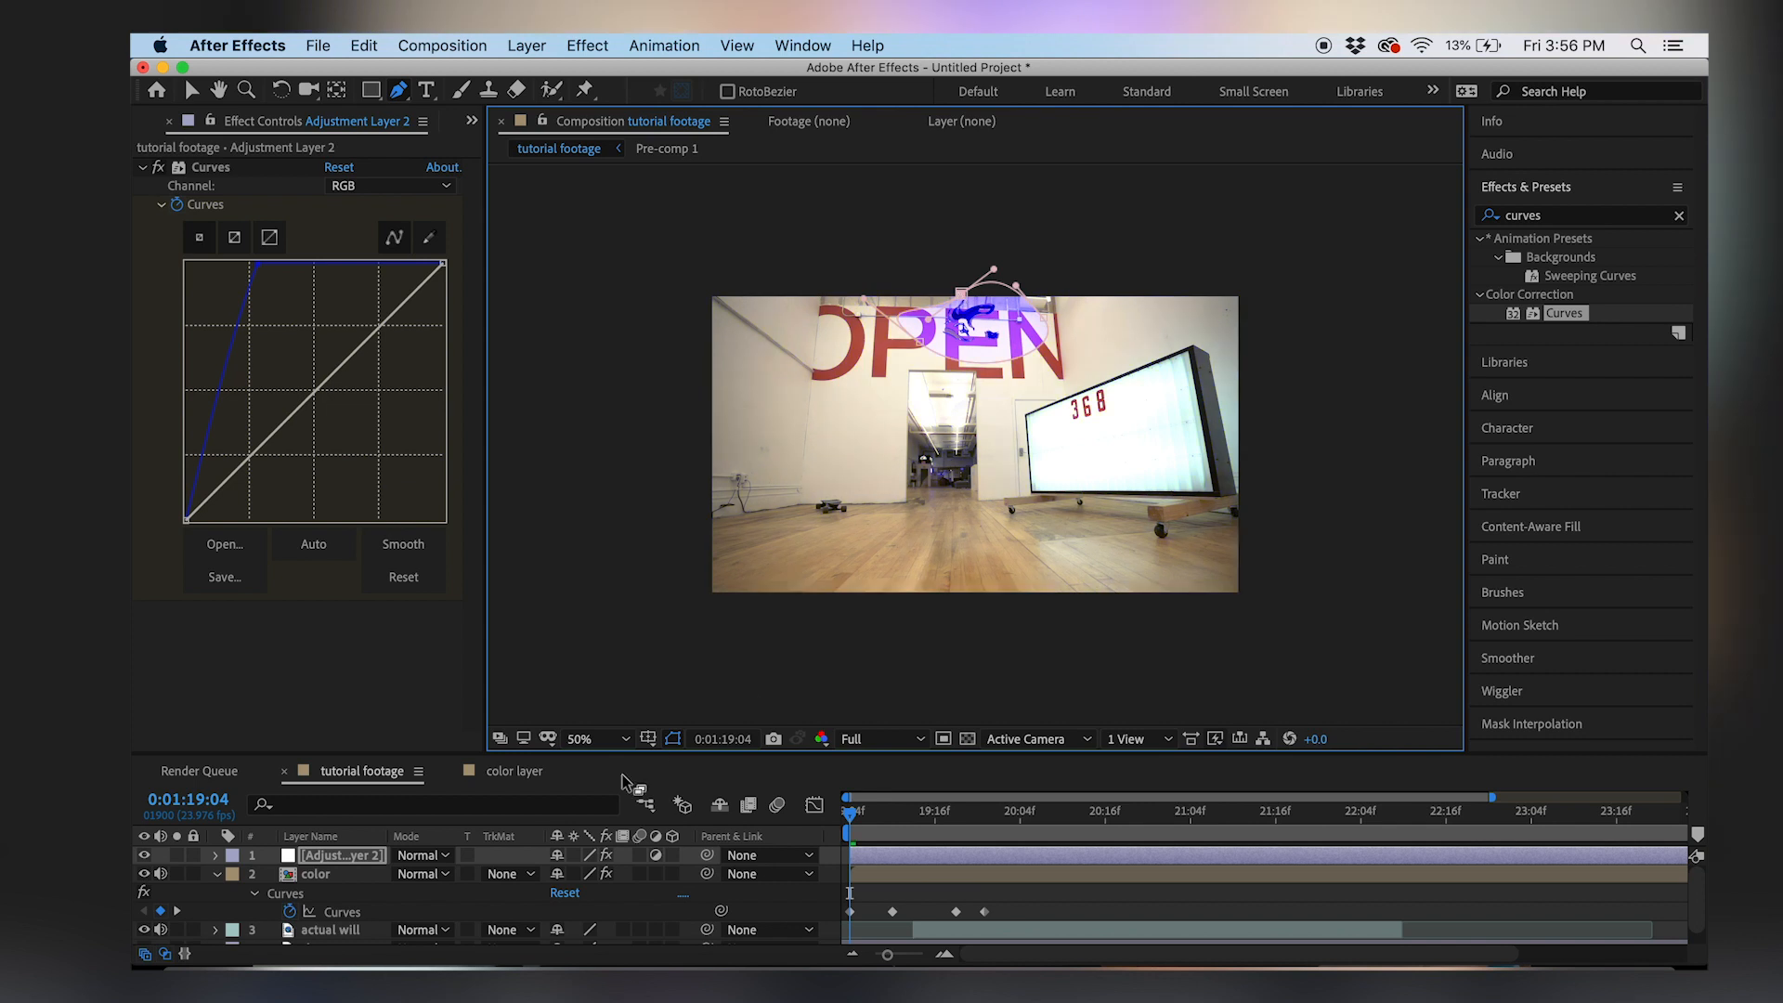
key("m")
key("m")
left_click_drag(578, 911, 747, 918)
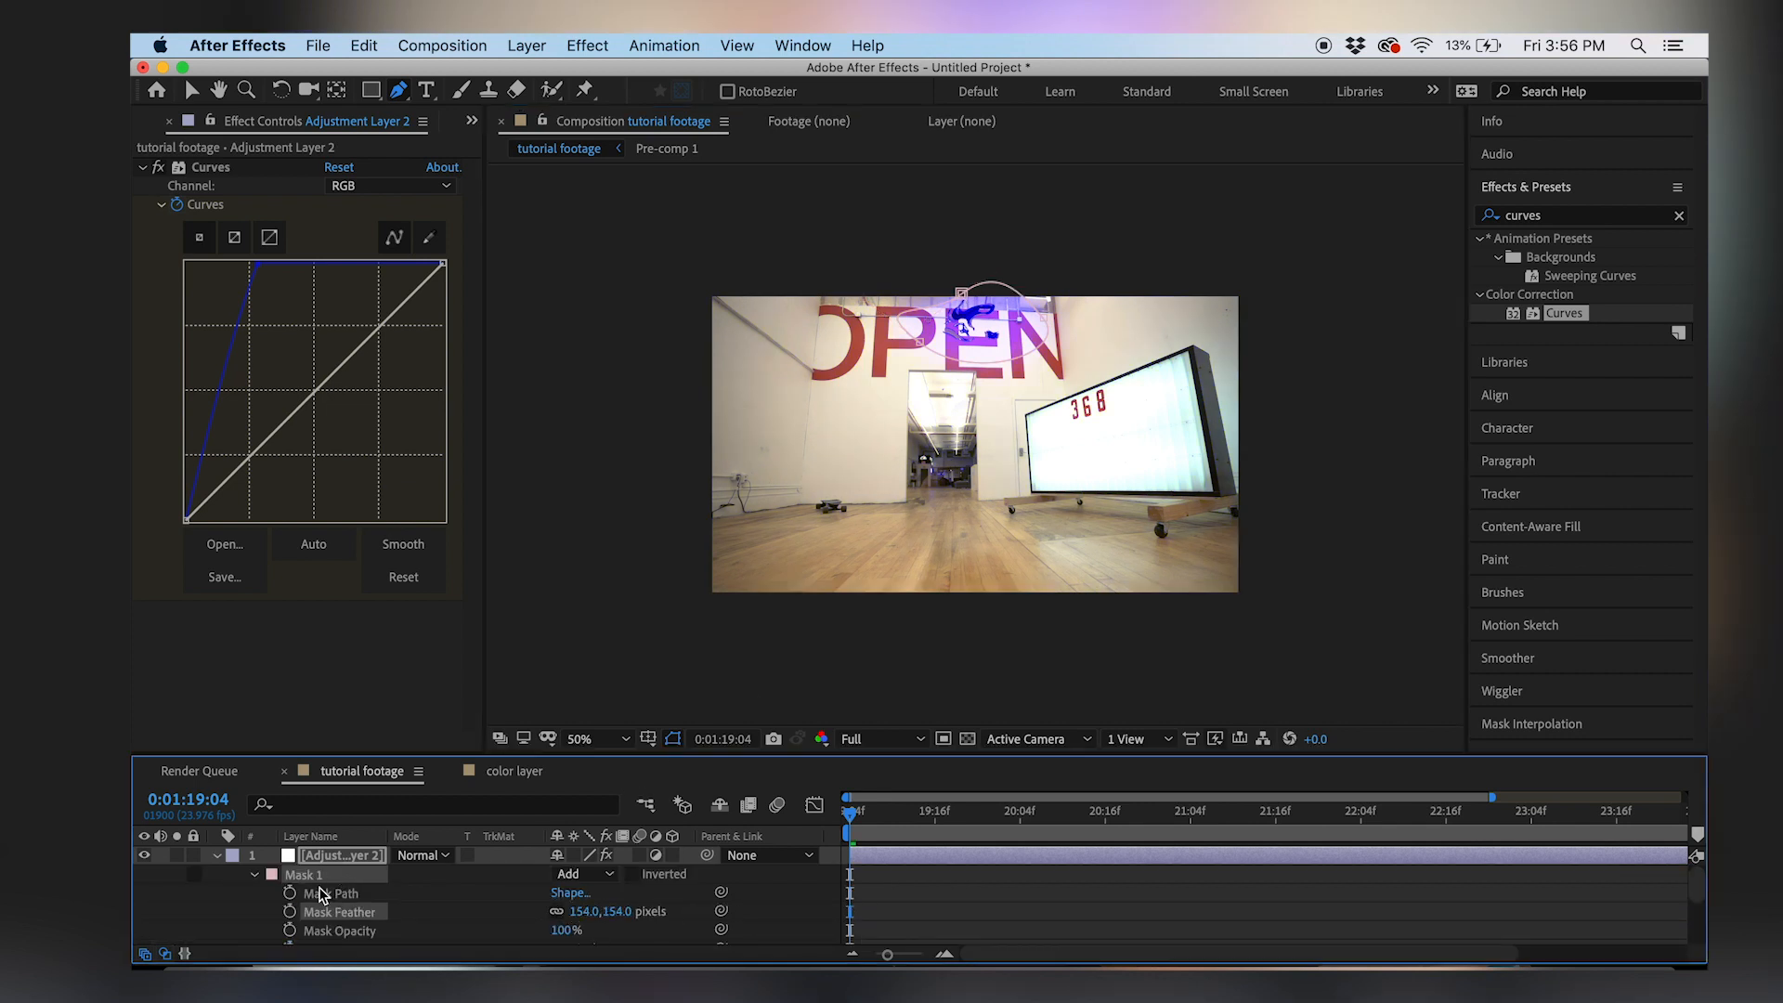
Animate the adjustment layer's Mask Path from 0:01:19:04 to 0:01:19:19 so it follows and surrounds the man as he lands.
left_click(291, 892)
key("v")
left_click_drag(851, 814, 943, 811)
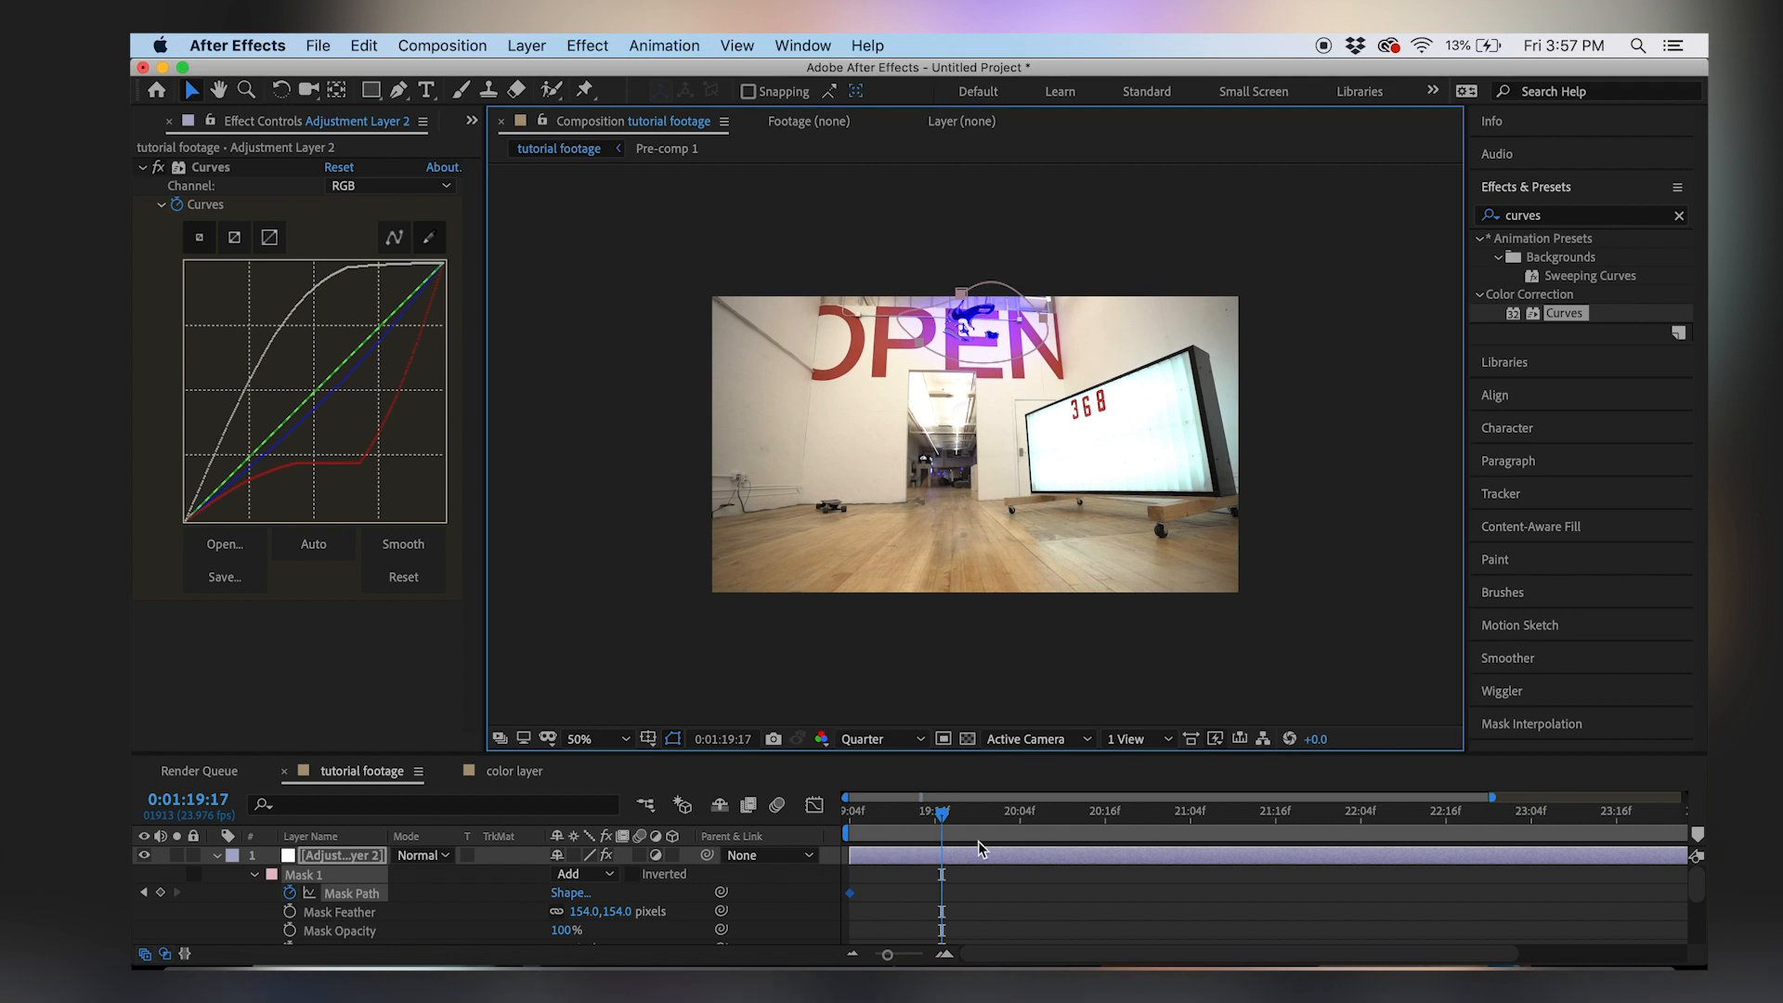
left_click(949, 812)
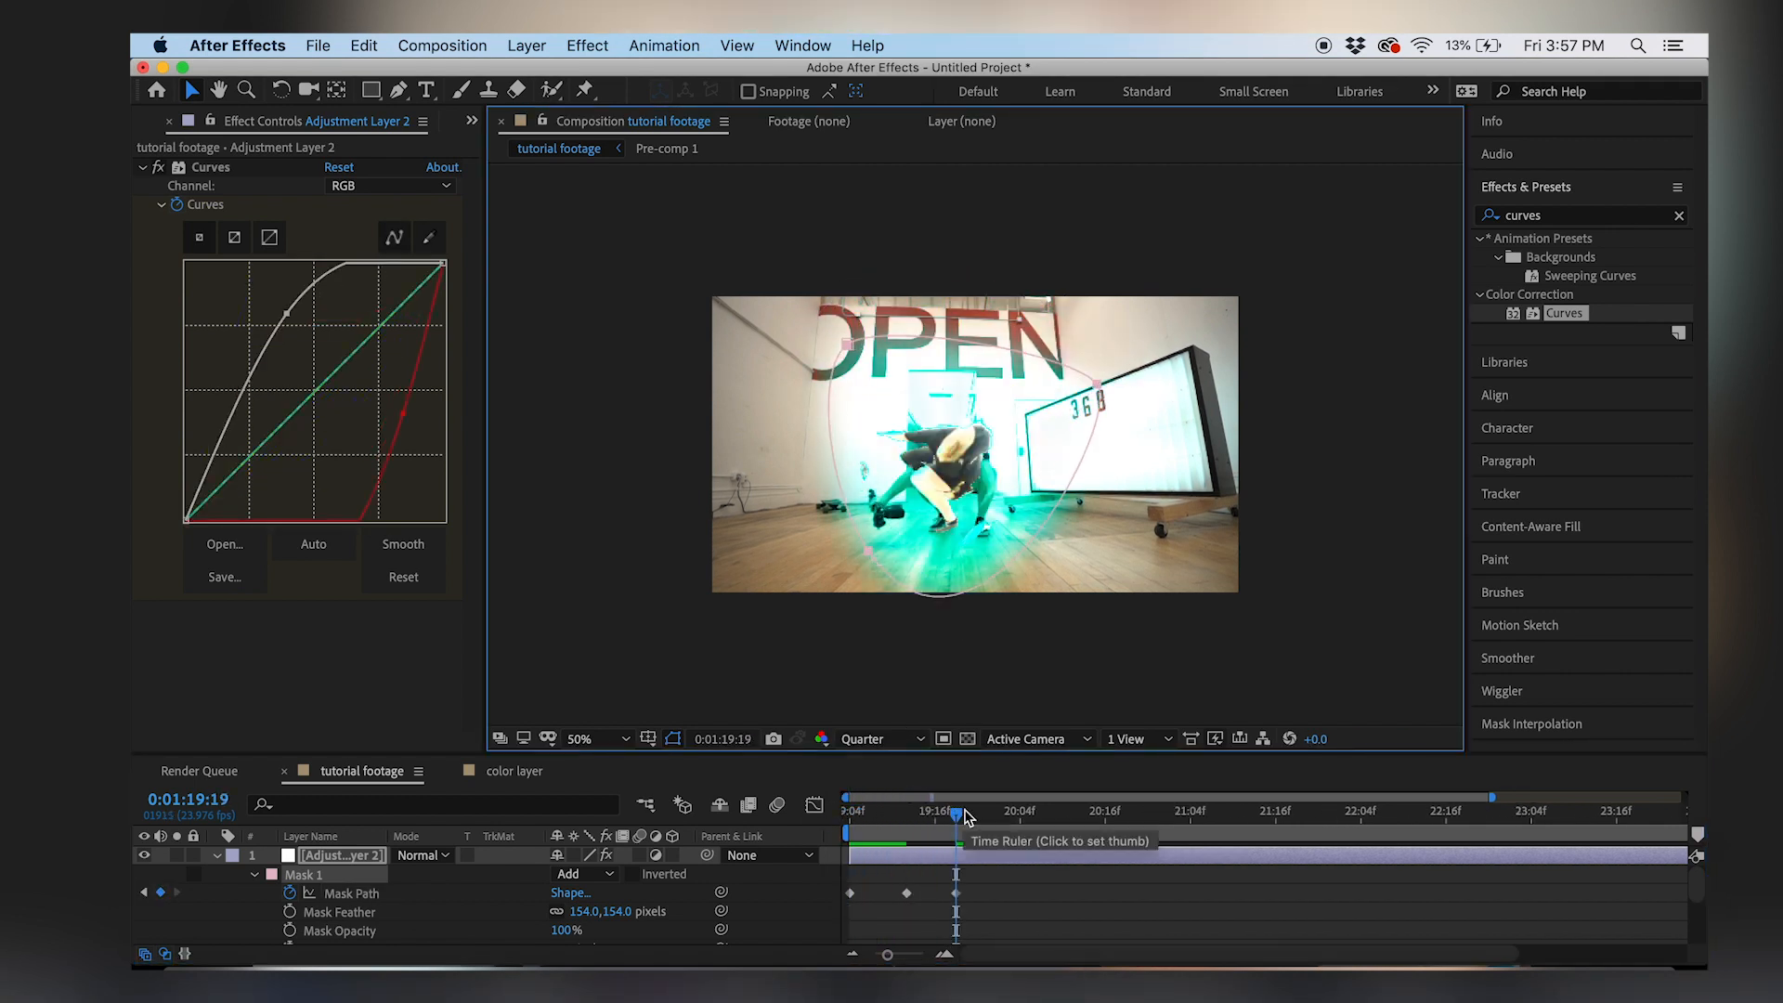
Keyframe the adjustment layer's Mask Opacity from 100% downward so the colored glow fades out after the landing.
left_click_drag(966, 814, 989, 816)
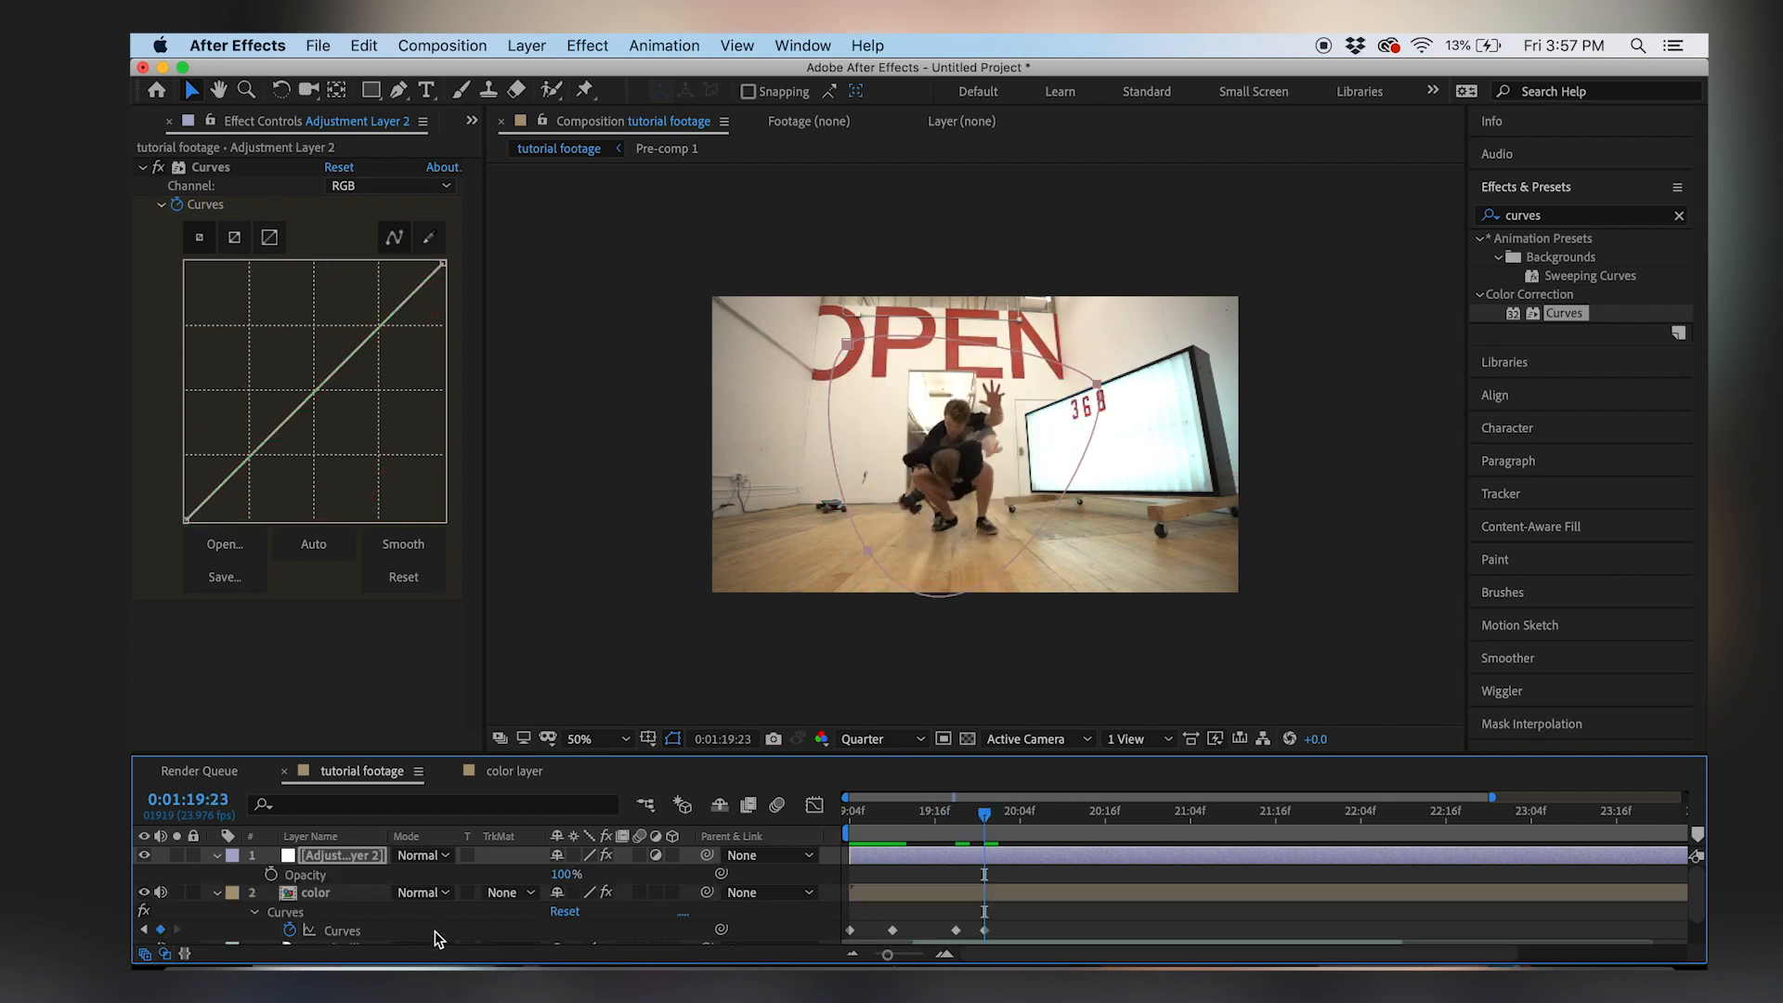
key("t")
key("t")
left_click(289, 893)
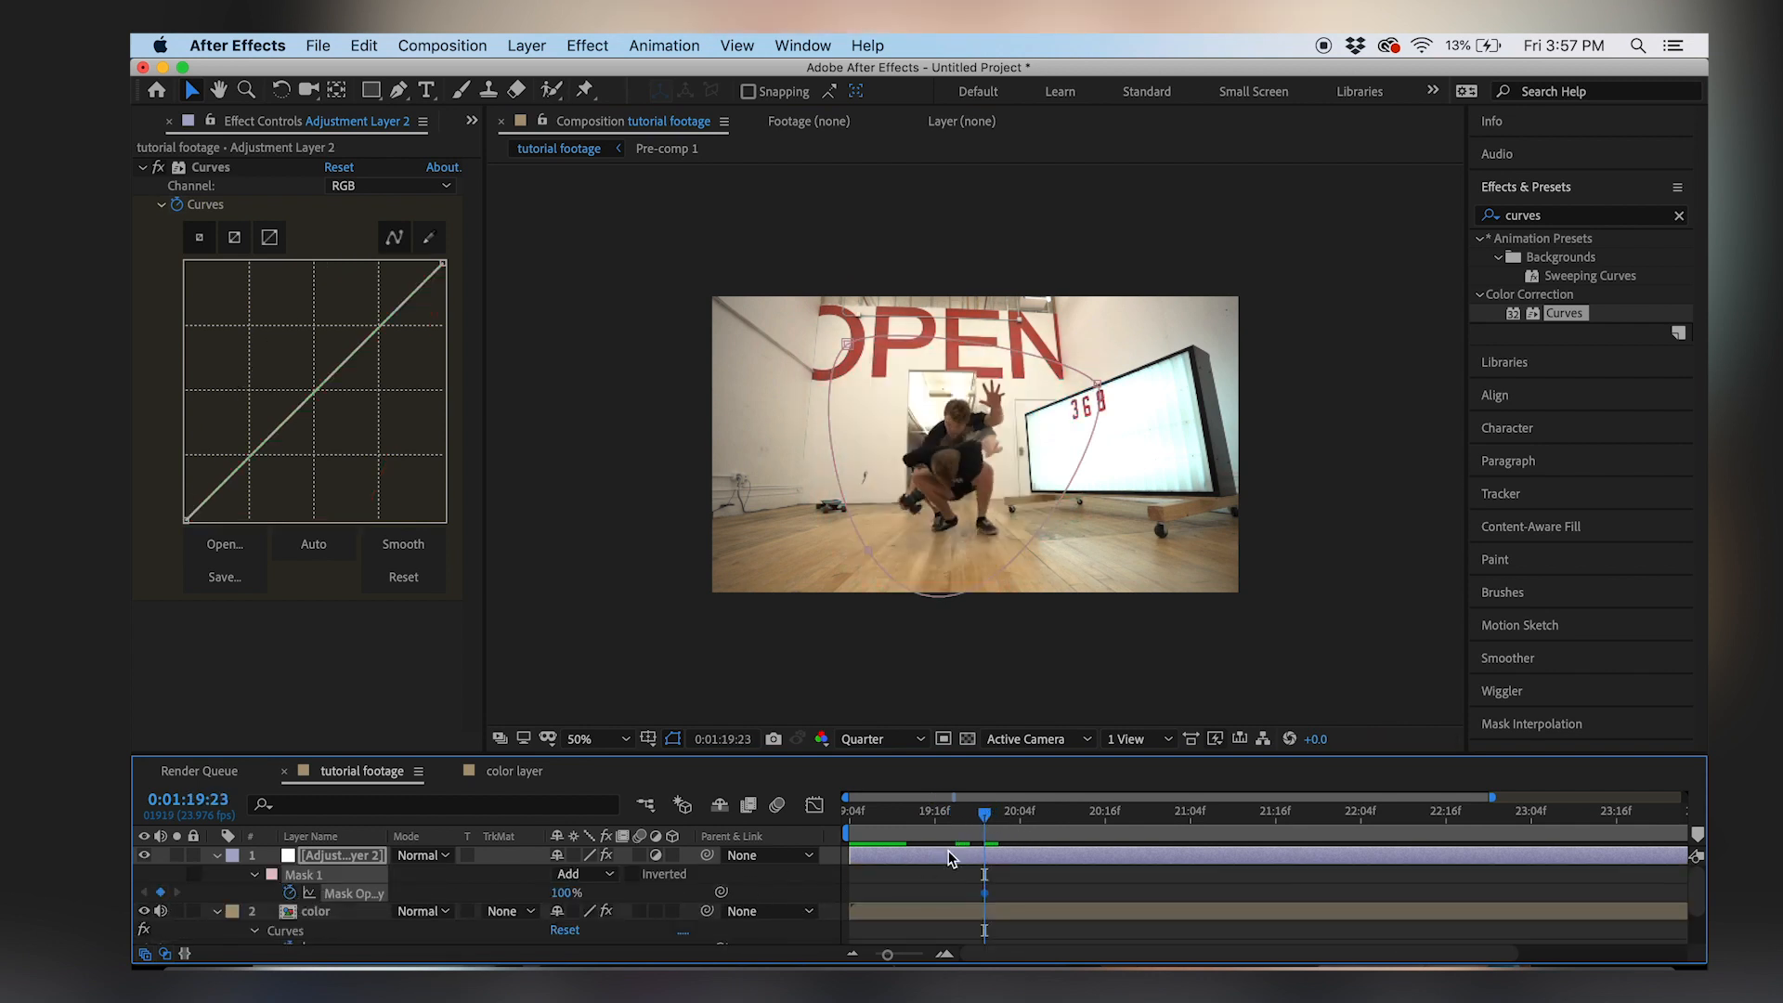
left_click_drag(988, 818, 1017, 817)
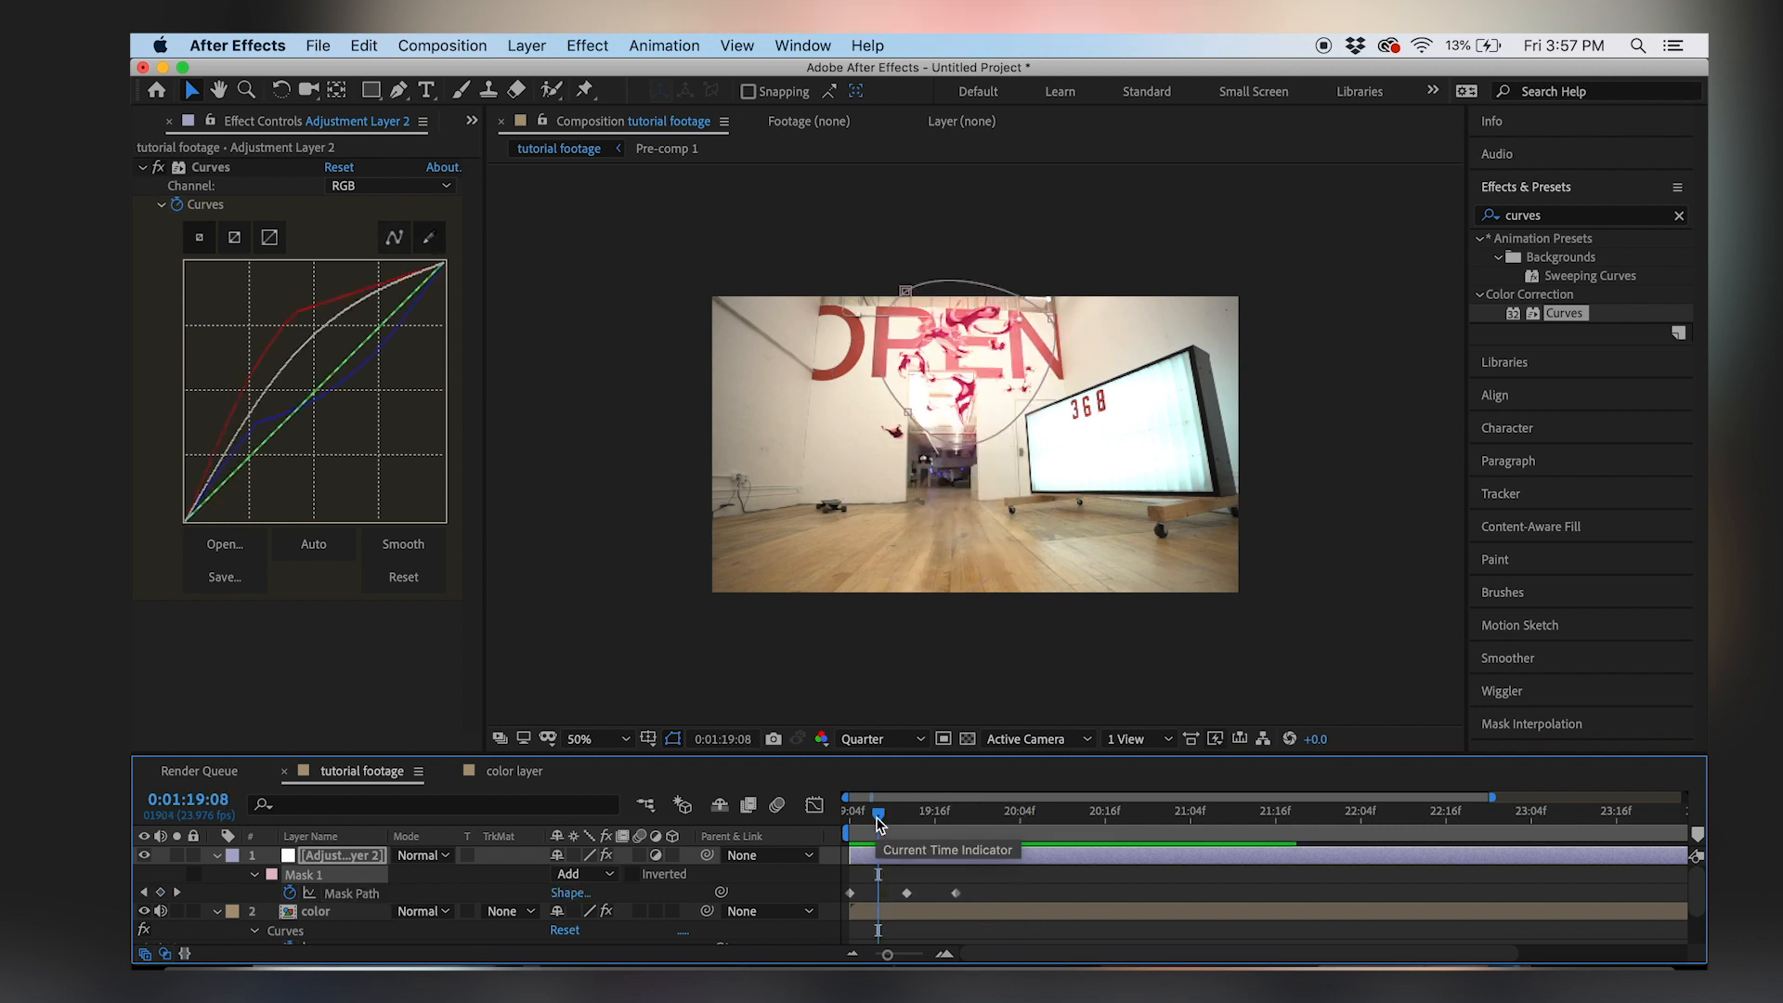
Increase the adjustment layer's Mask Feather to 433 pixels and preview the glow from 0:01:19:04.
key("m")
key("m")
left_click_drag(577, 909, 904, 922)
left_click_drag(879, 814, 827, 818)
key("space")
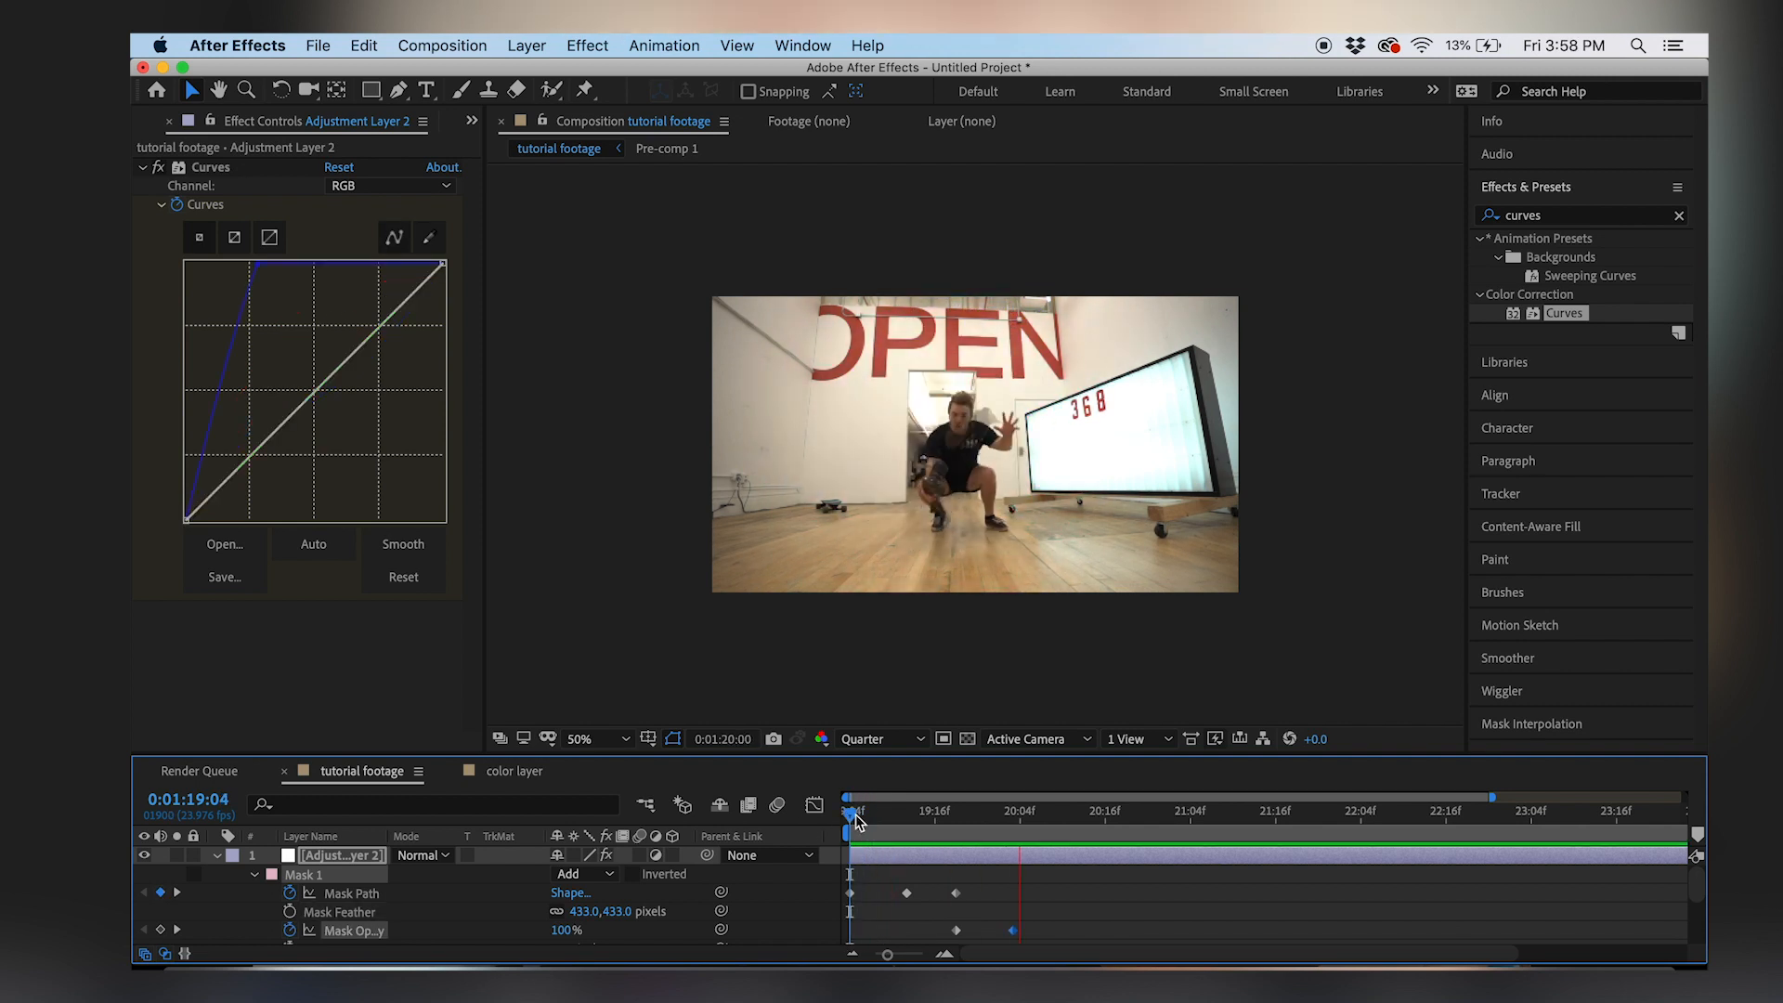
key("space")
key("space")
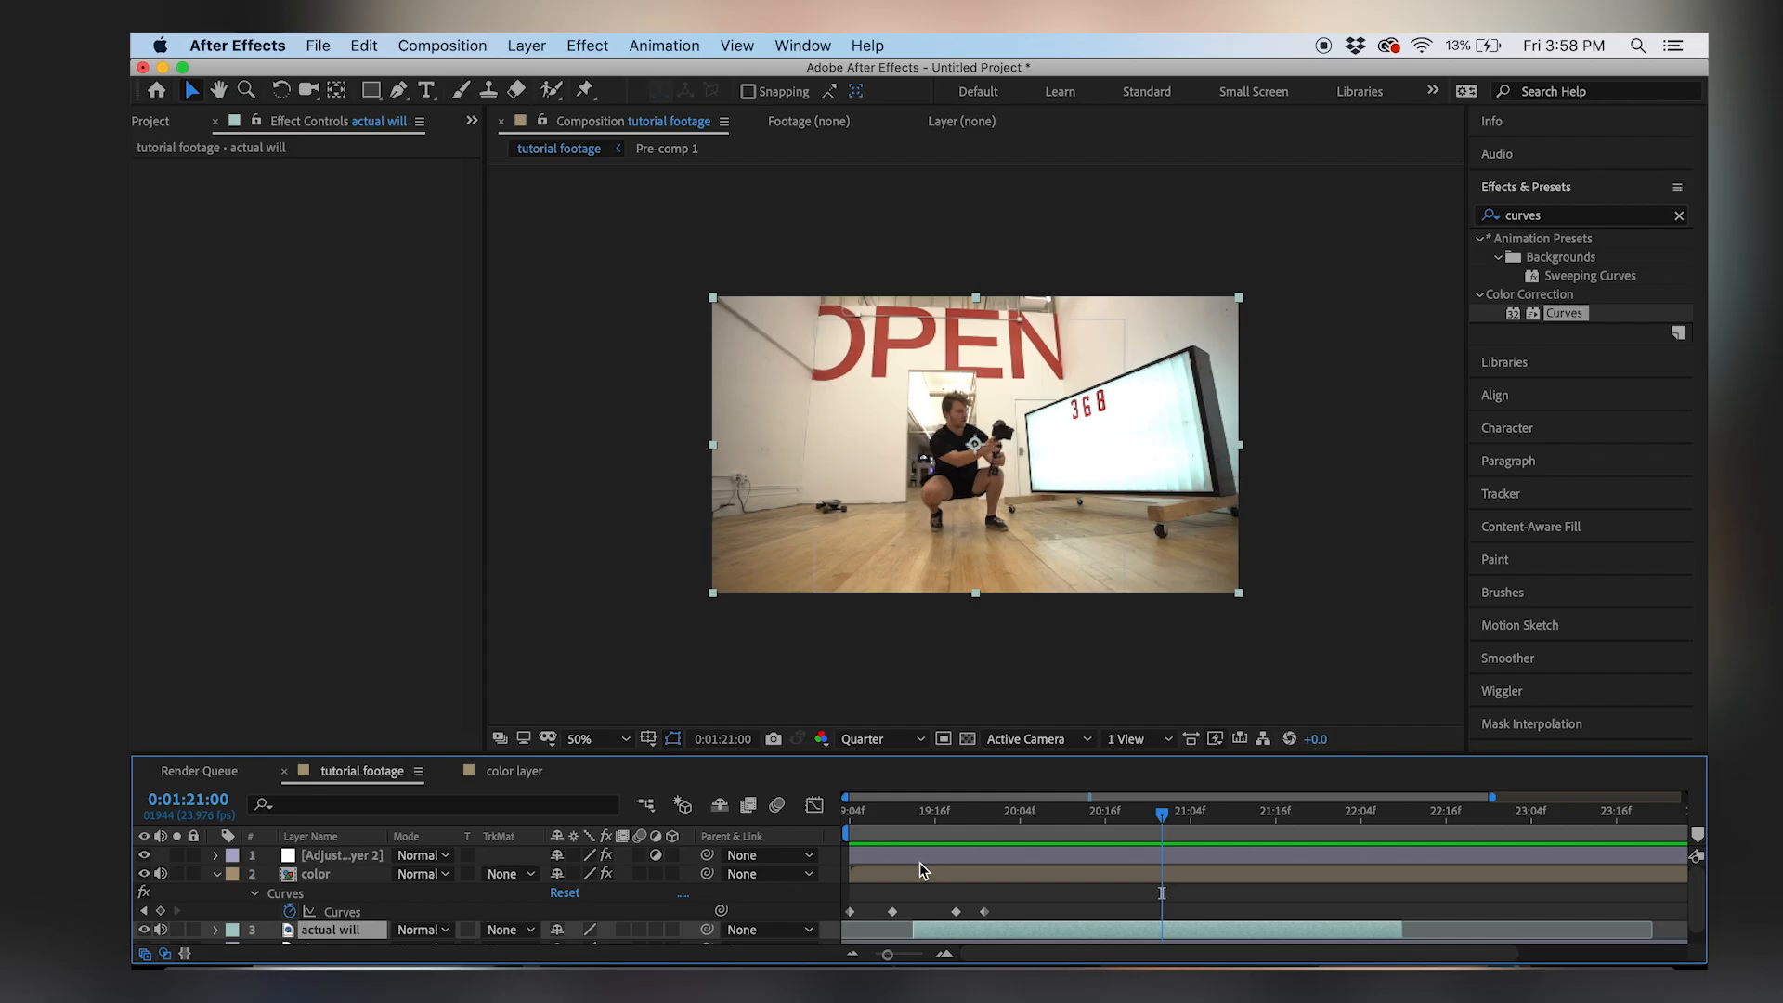
Shift the adjustment, color and actual will layers about 9 frames later over the slate, and preview the result.
left_click_drag(920, 862, 812, 820)
key("space")
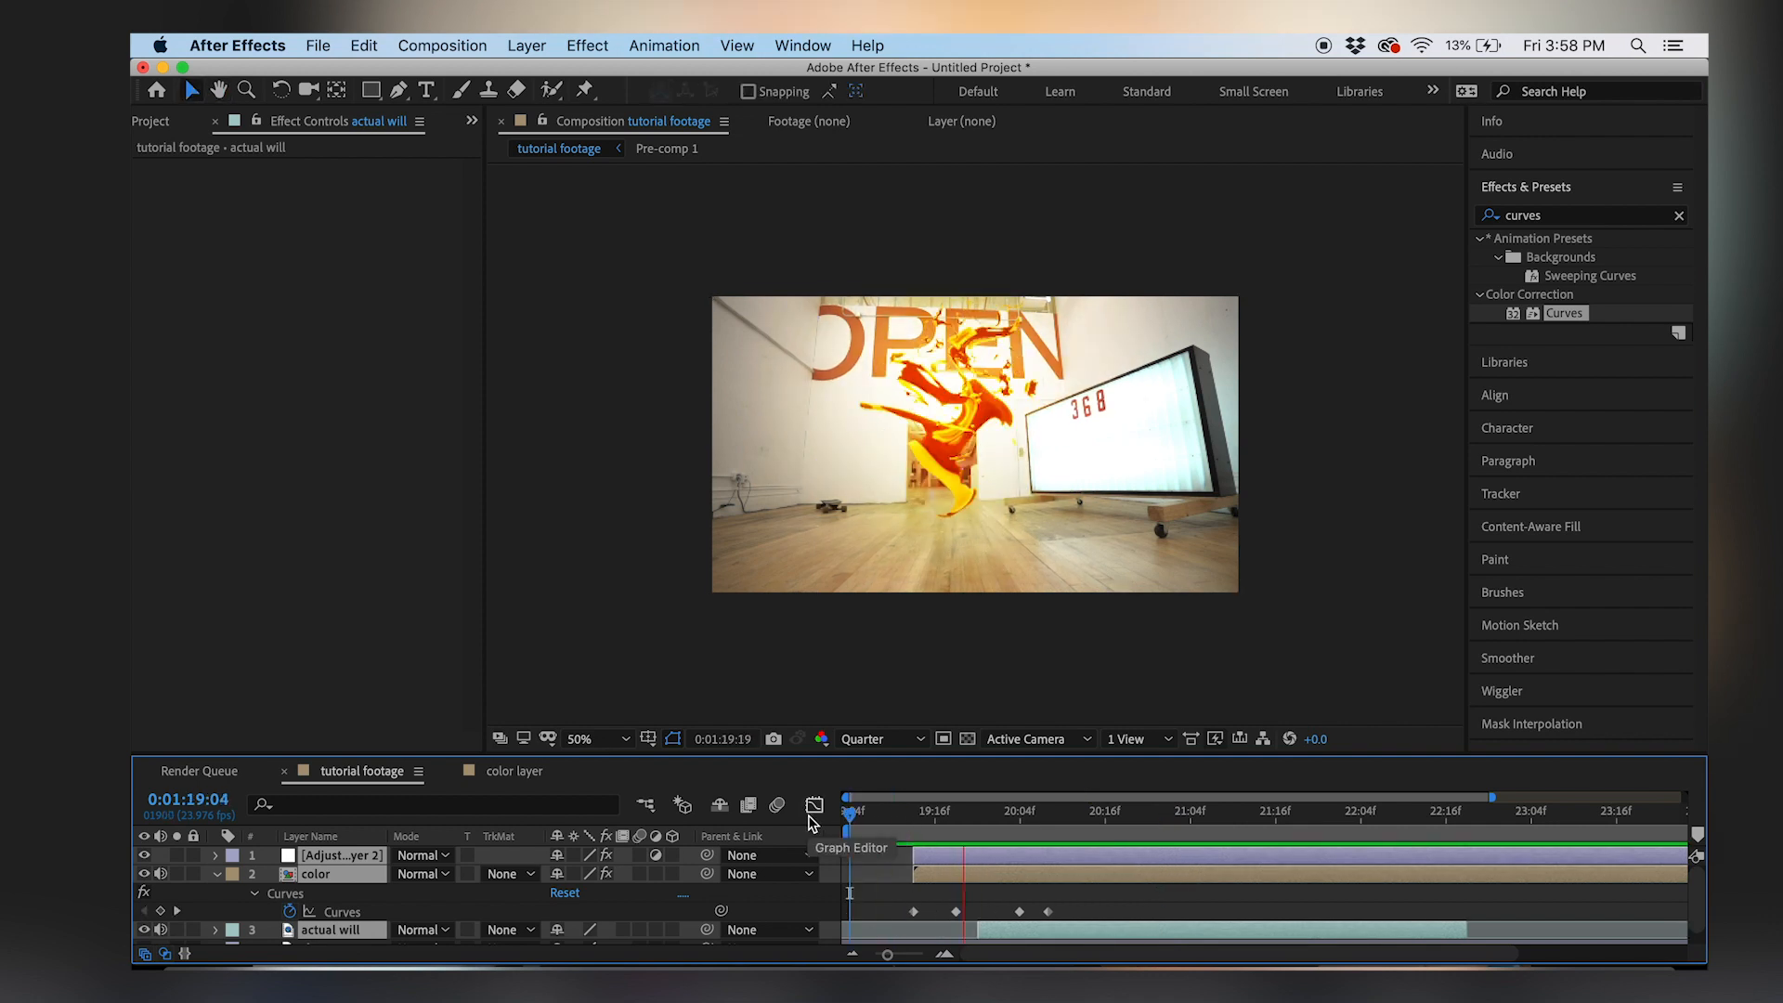
key("space")
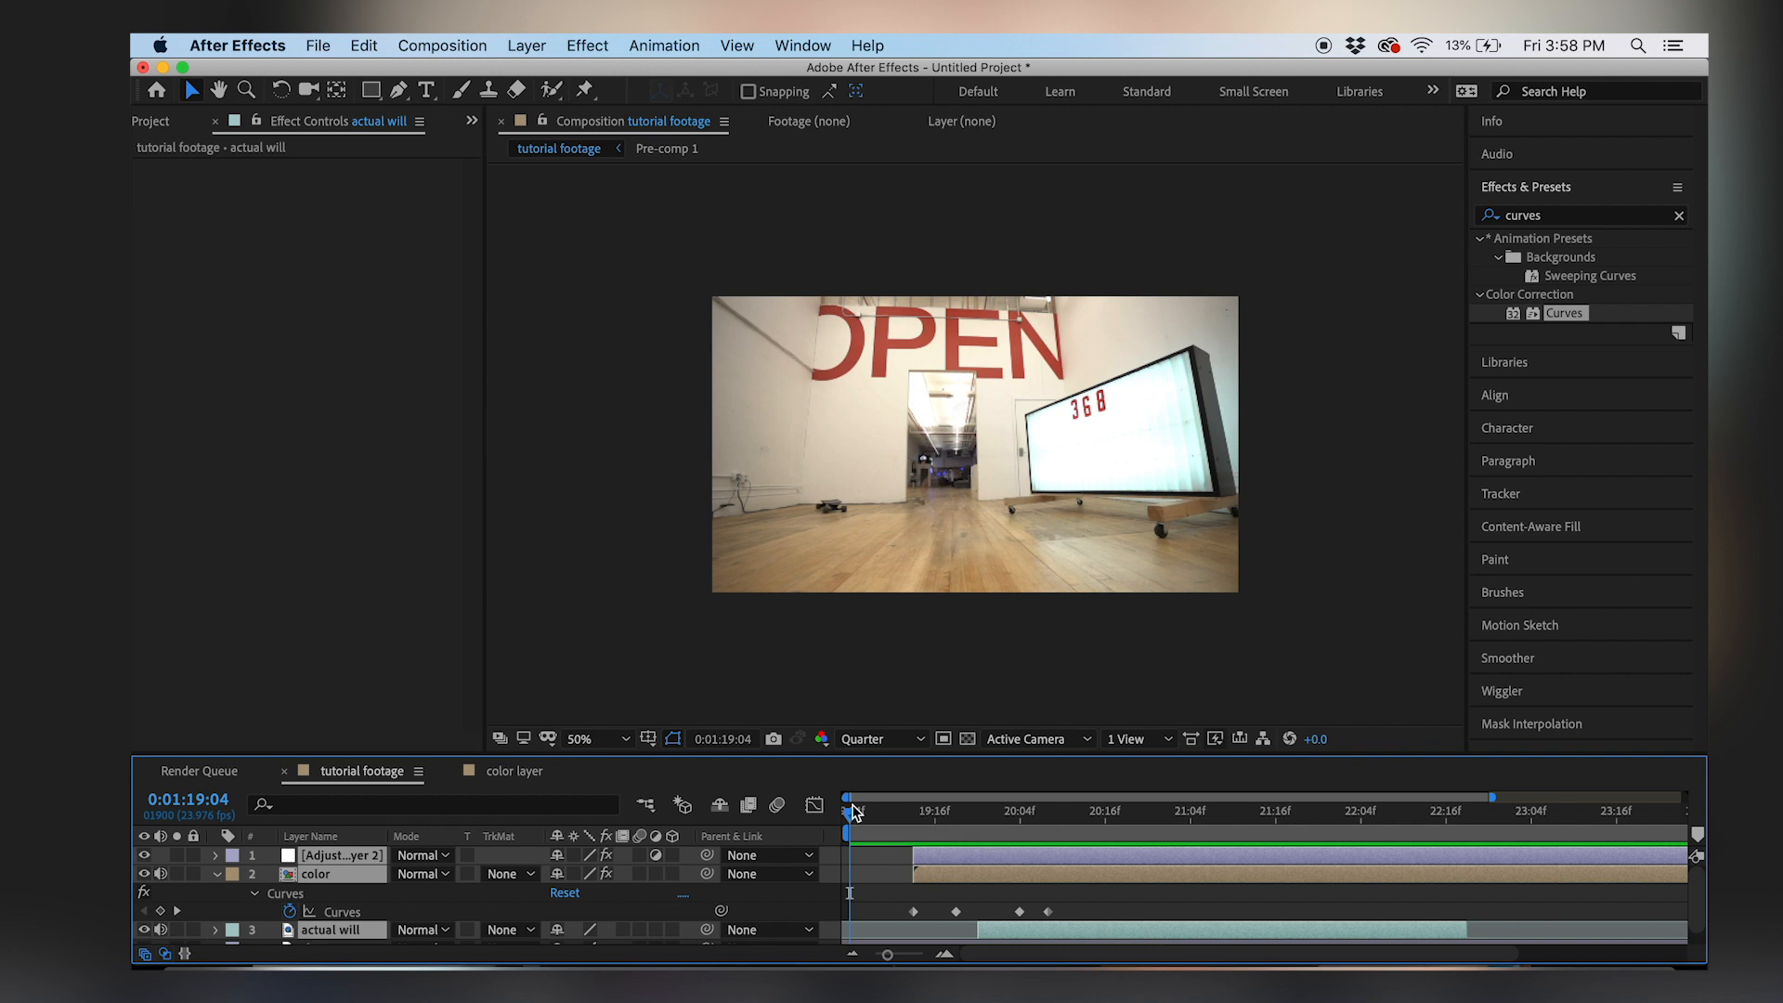